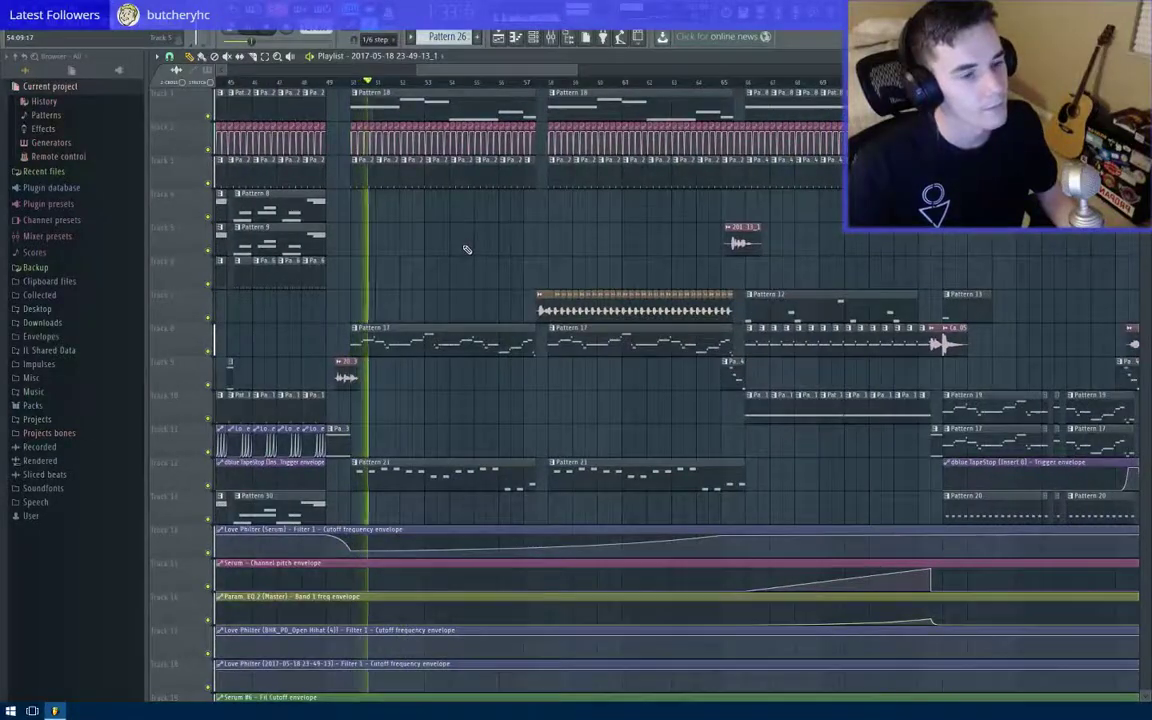
Step: Look through the playlist's automation clips and open the Serum #6 synth from the channel rack
scroll(469, 236, down, 5)
scroll(469, 236, down, 1)
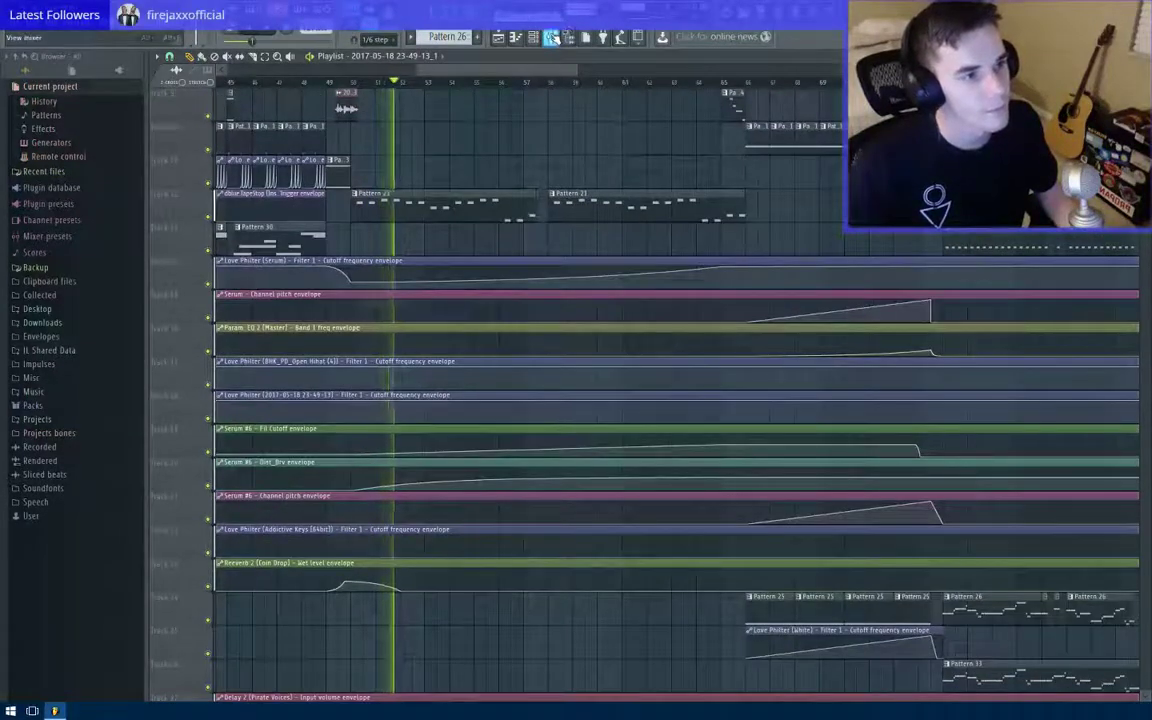
key(F9)
key(F7)
key(F6)
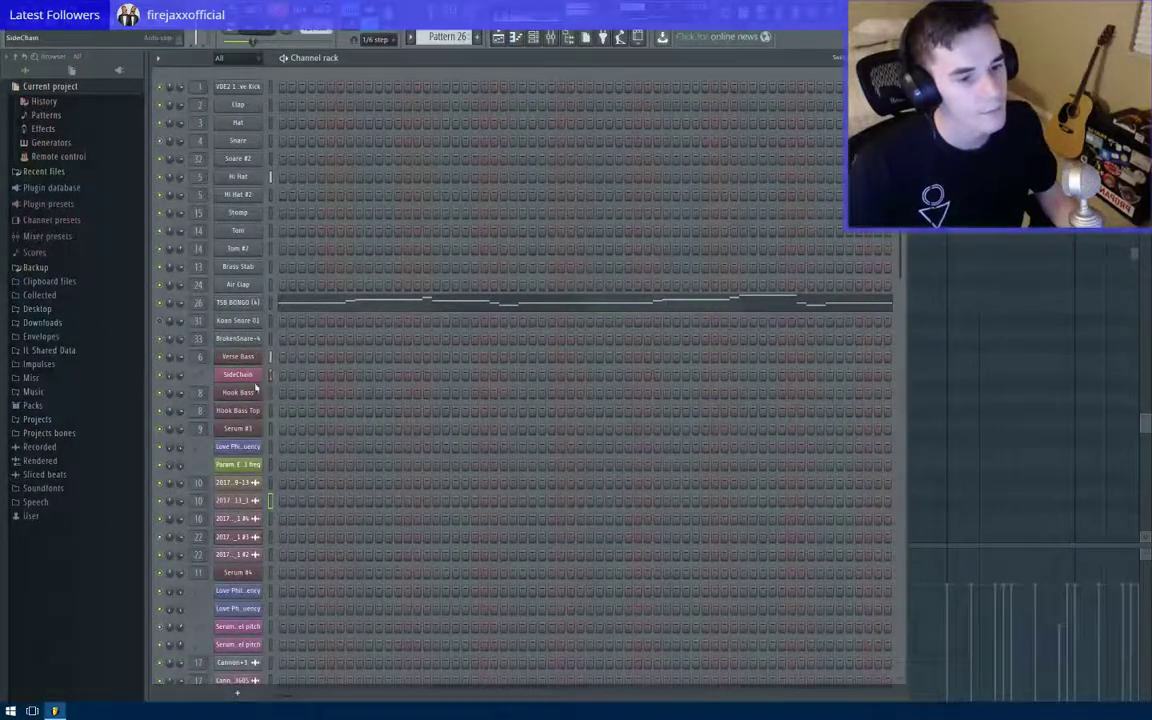
scroll(255, 395, down, 6)
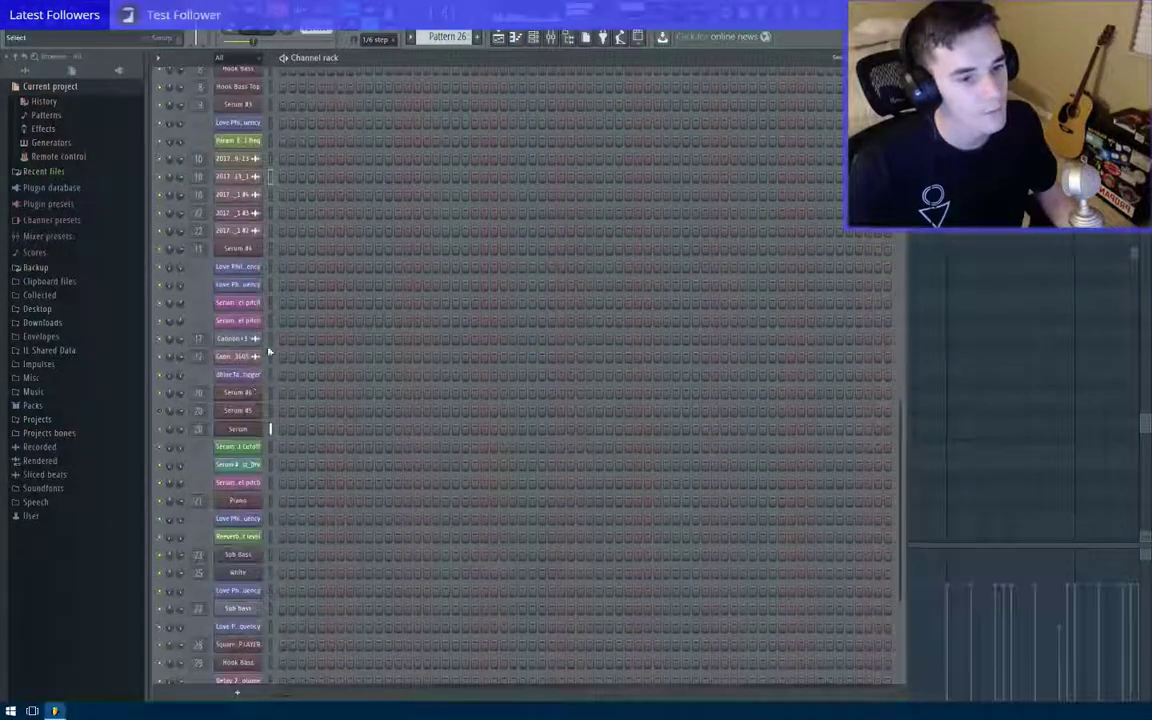
click(256, 429)
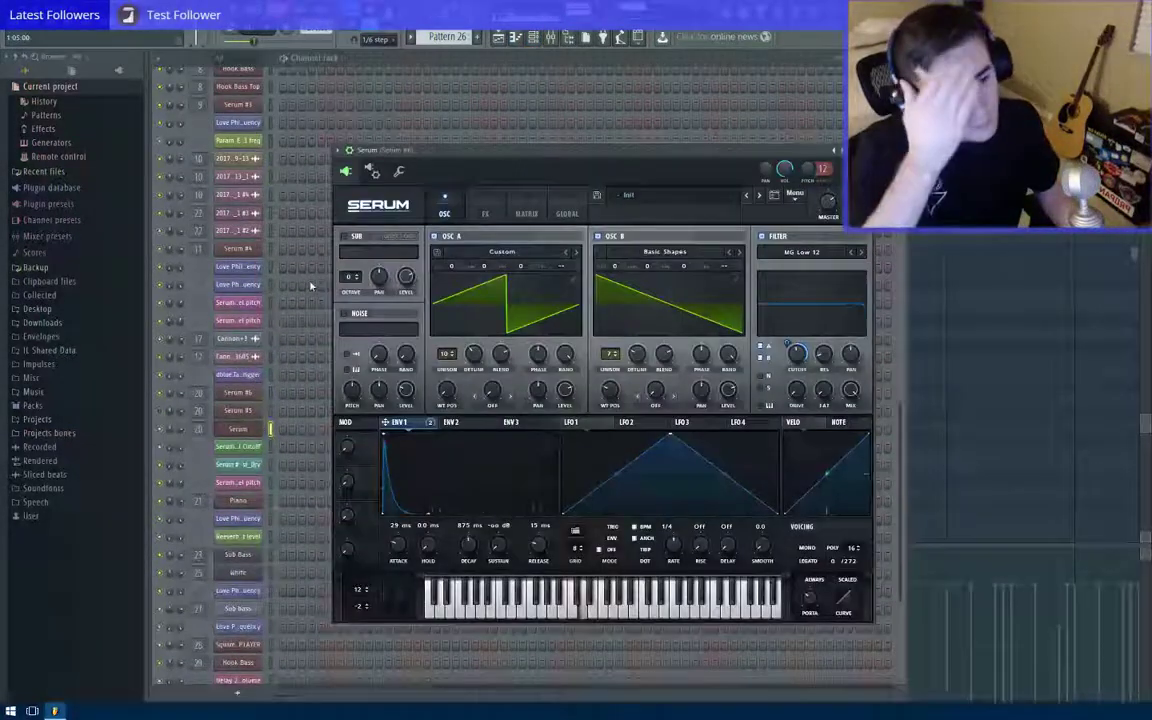
Step: Review Serum #6's effects and its mixer channel, finishing on the synth's oscillator page
click(484, 213)
key(F9)
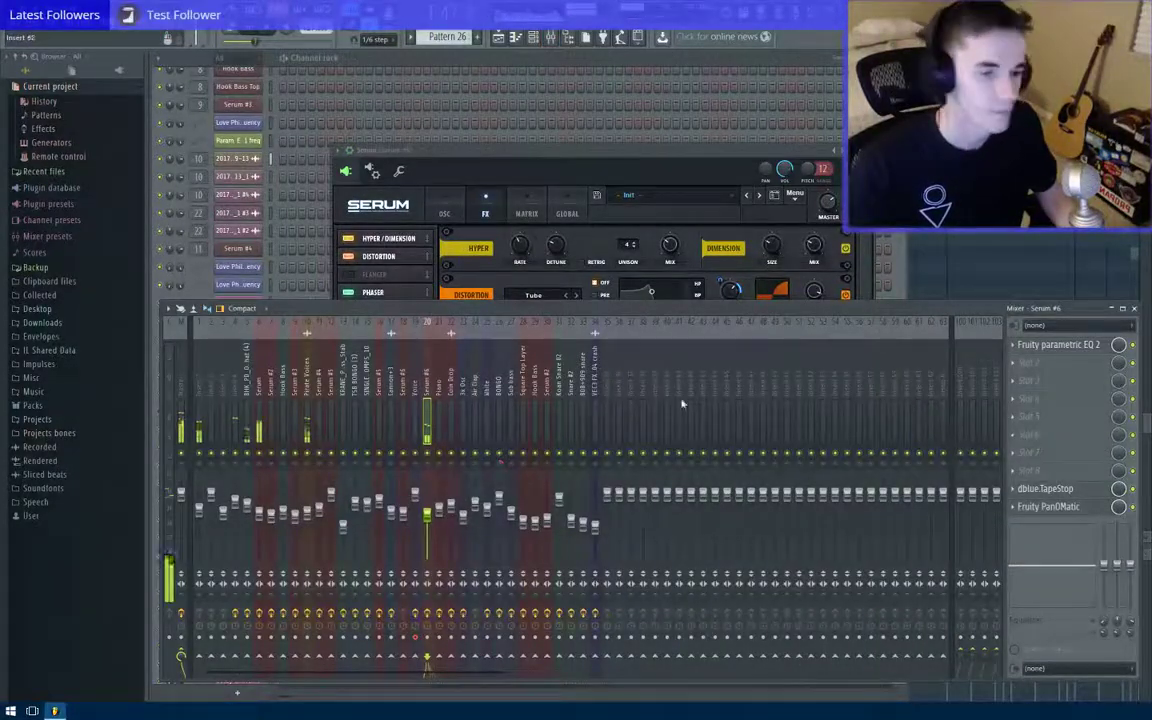
mouse_move(440, 385)
mouse_down()
mouse_move(404, 382)
mouse_move(437, 383)
mouse_up()
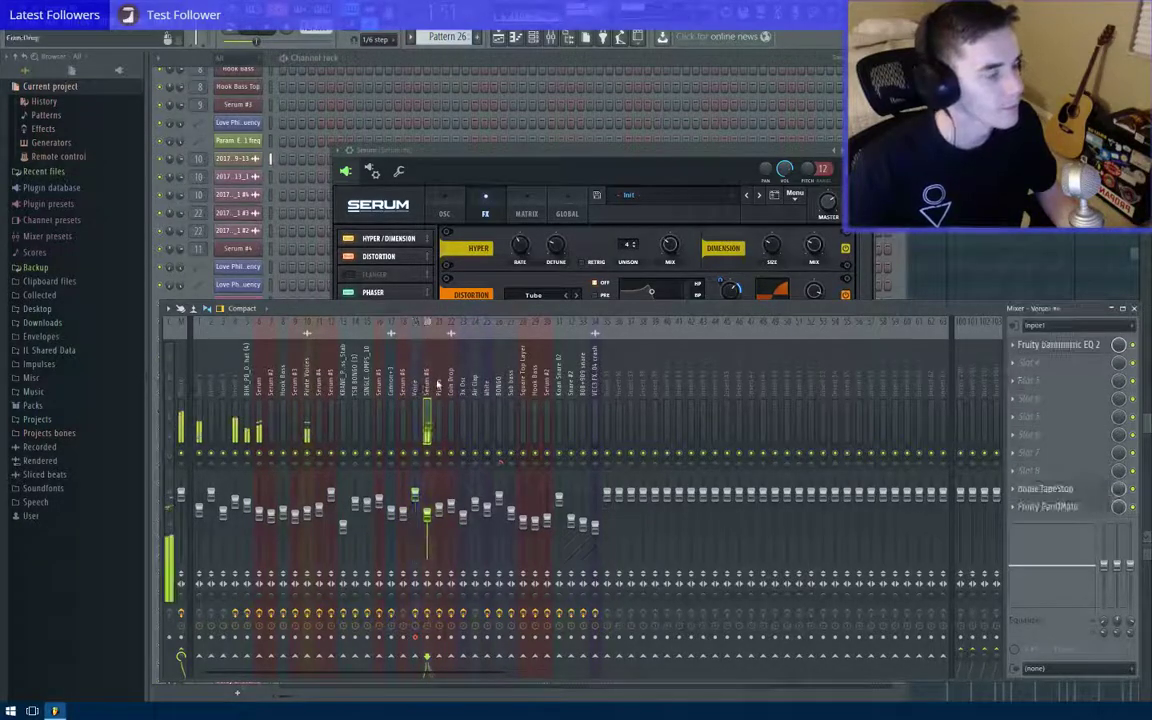
click(530, 178)
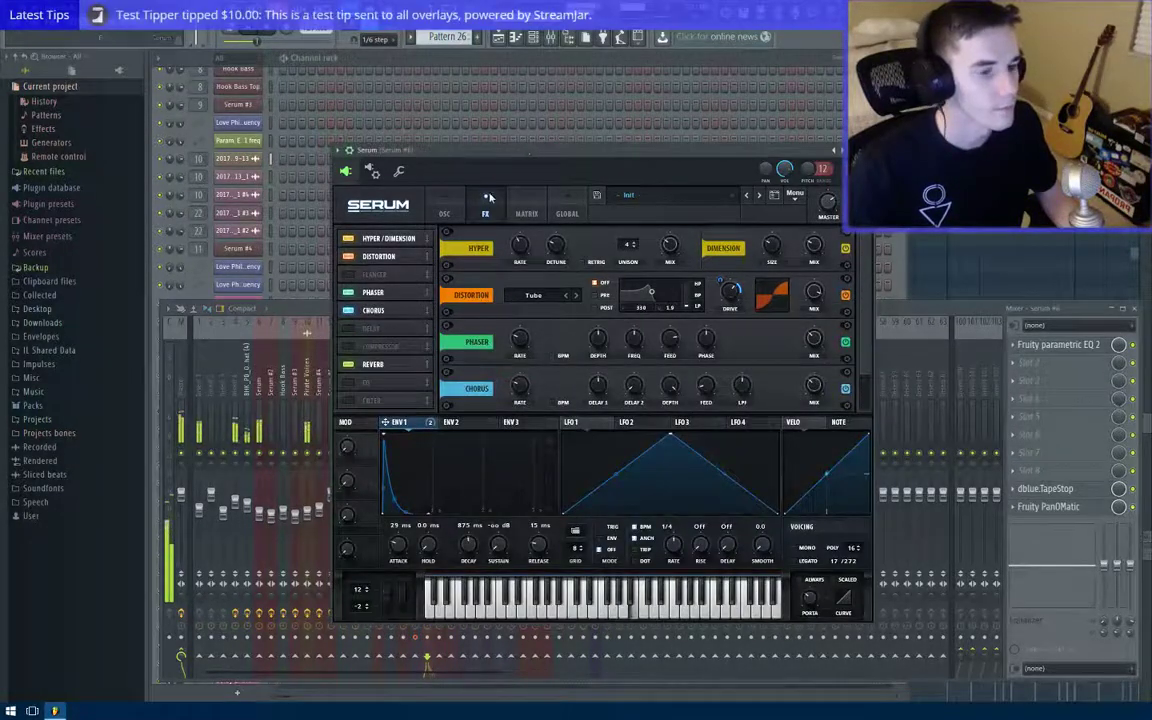
click(444, 207)
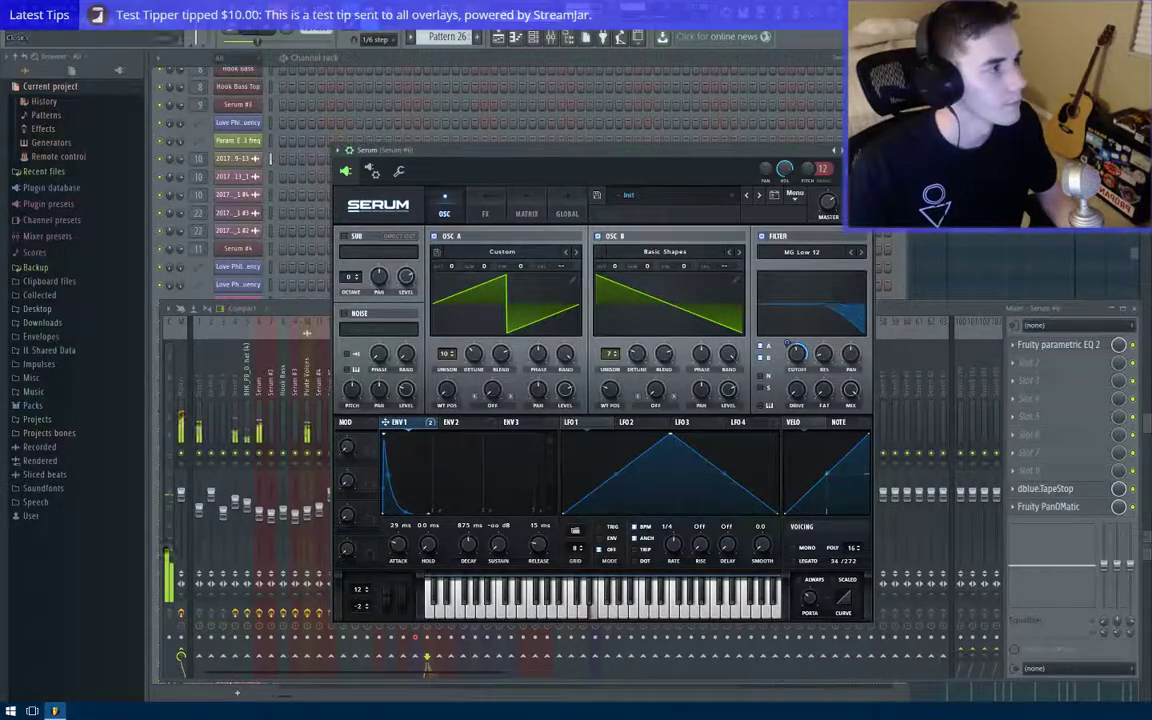
Step: Return to the playlist and play the arrangement from where the first Pattern 21 clip begins
key(F5)
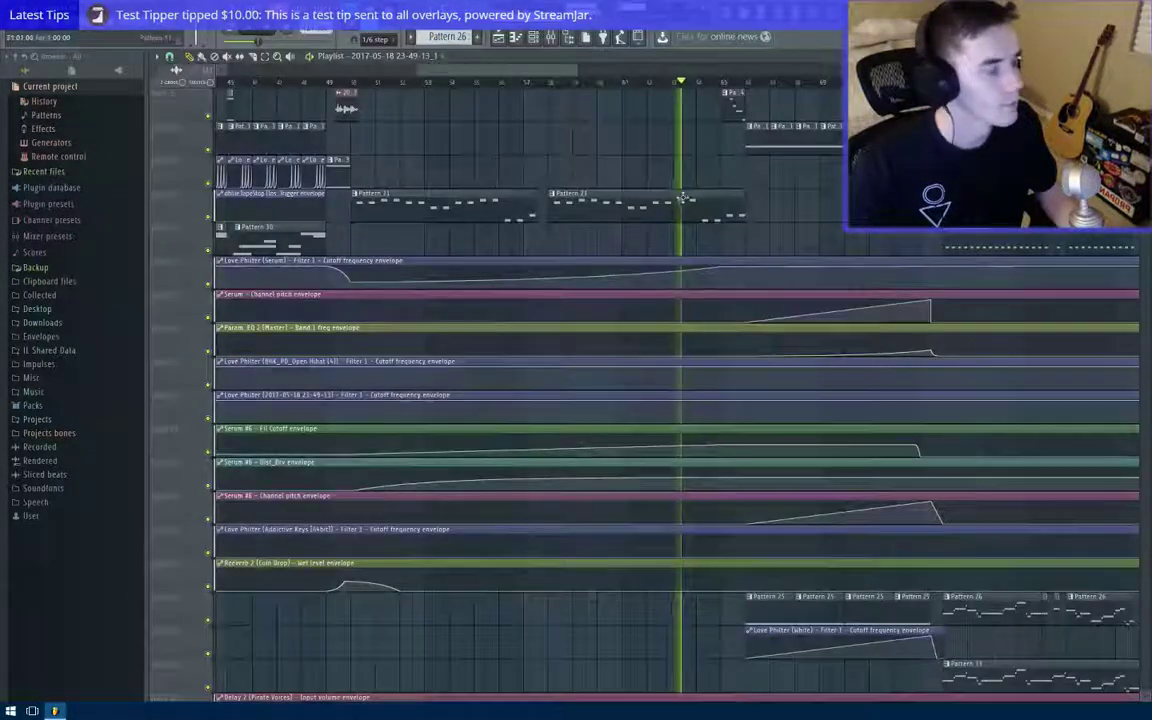
scroll(556, 253, down, 5)
scroll(450, 290, up, 5)
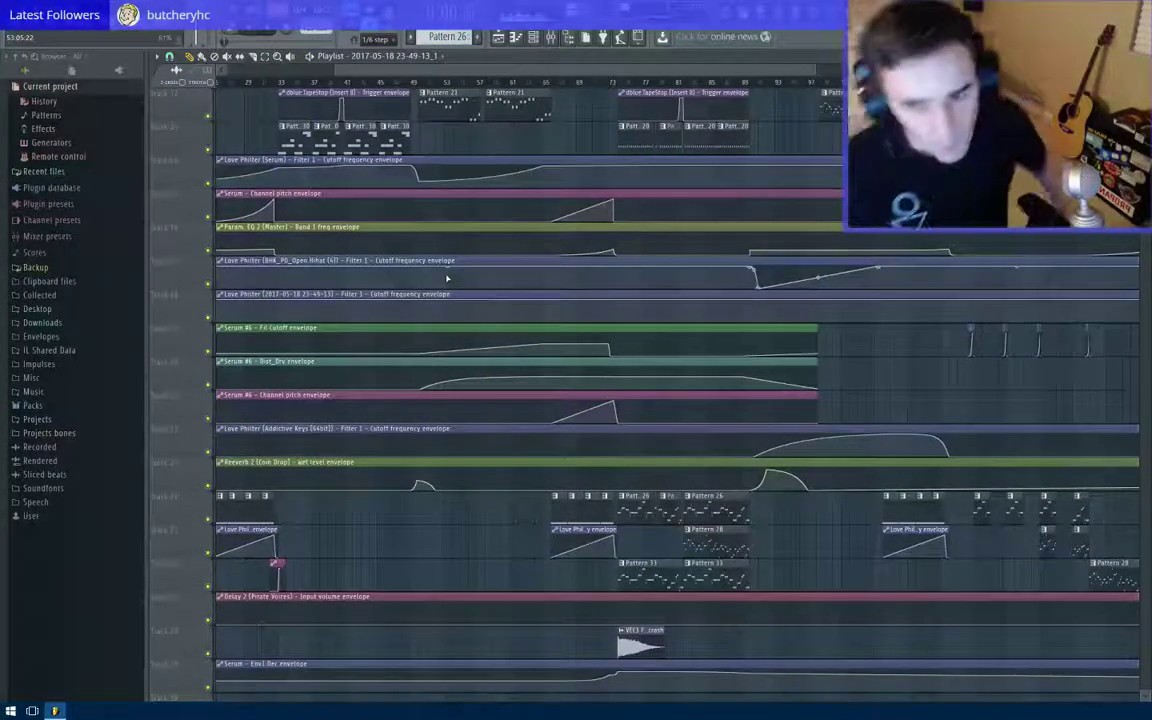
scroll(435, 278, up, 8)
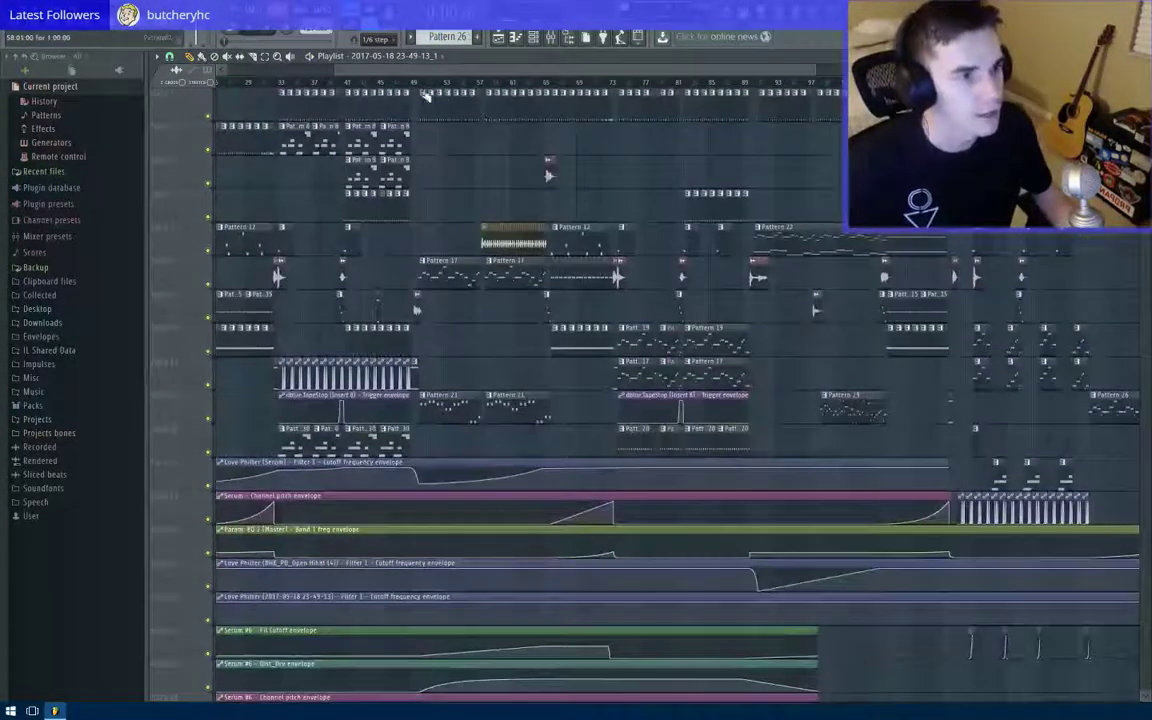
scroll(422, 88, up, 4)
key(space)
scroll(454, 286, down, 1)
key(space)
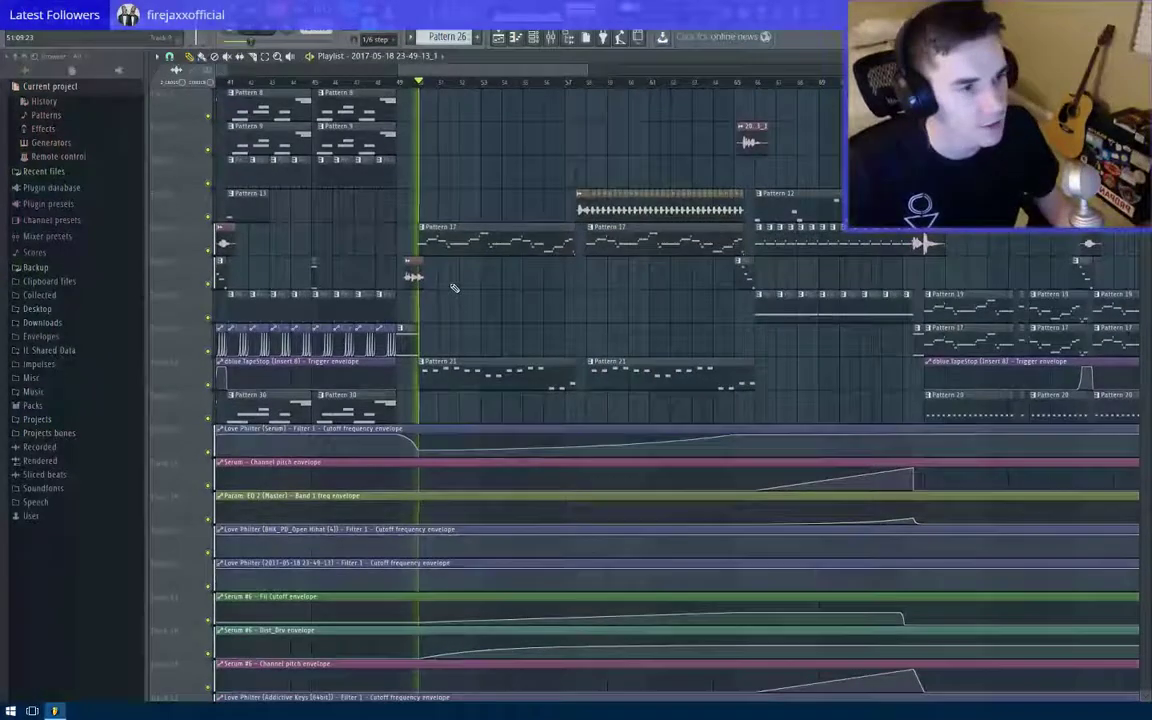
Step: Enlarge the playlist track that holds the Serum #6 Dist_Drv envelope
scroll(454, 288, down, 3)
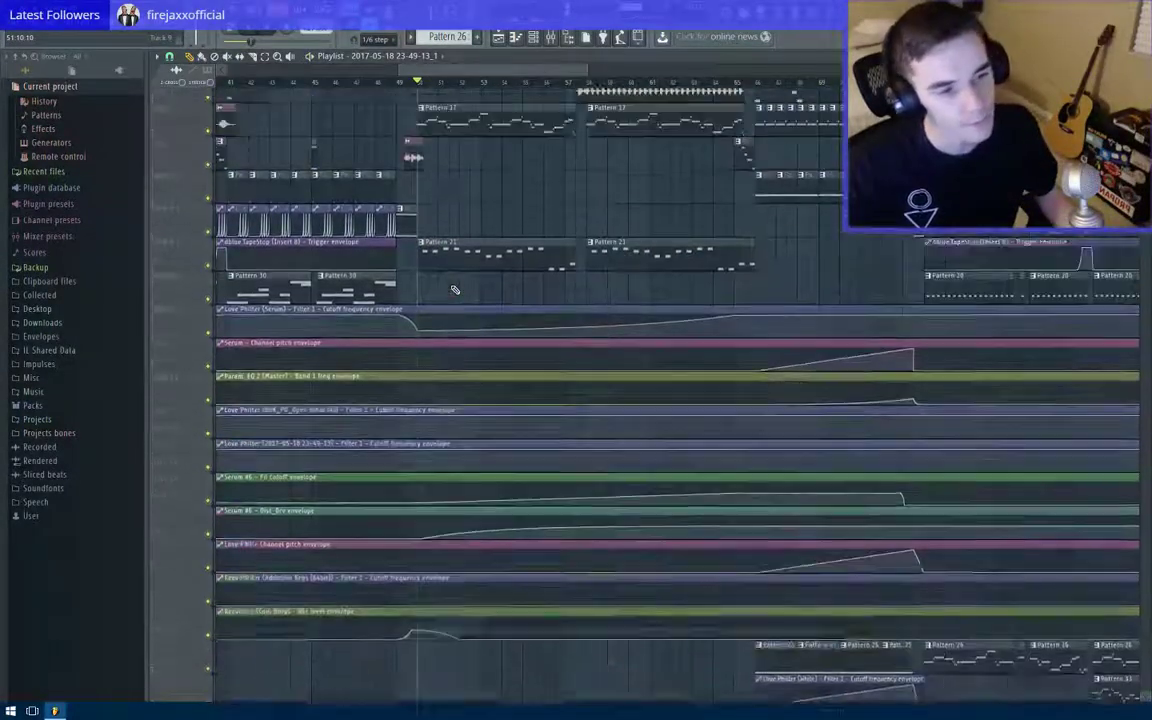
scroll(454, 288, down, 8)
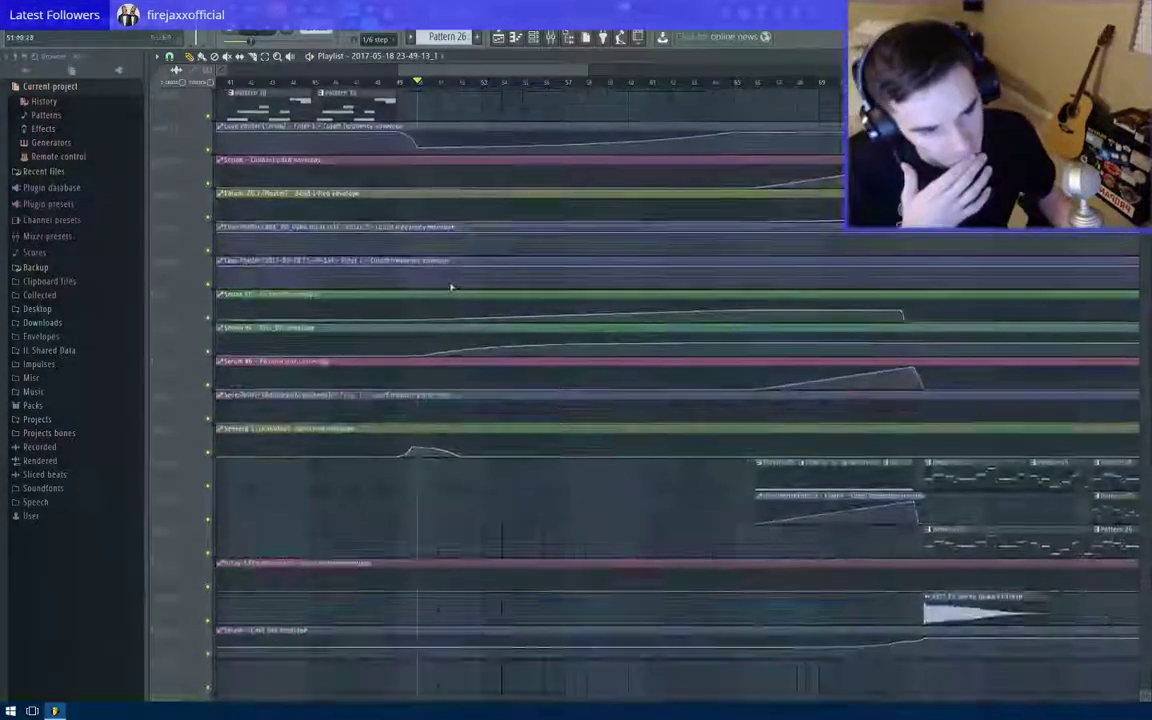
scroll(451, 288, down, 1)
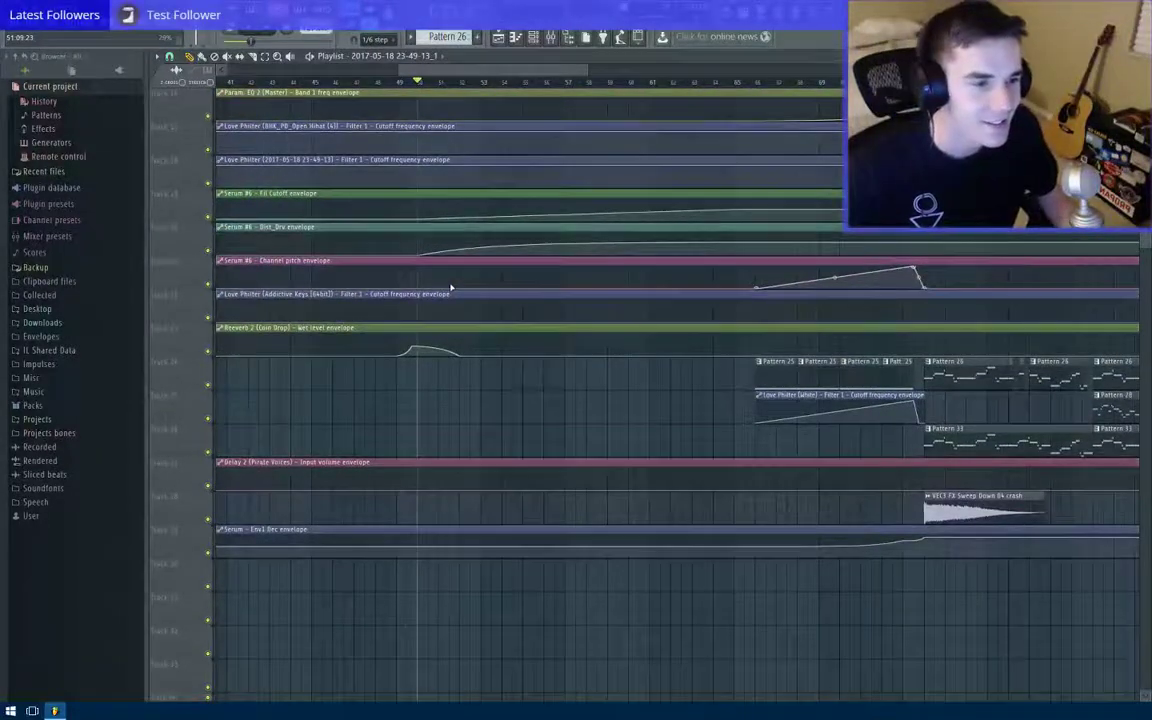
scroll(422, 285, up, 6)
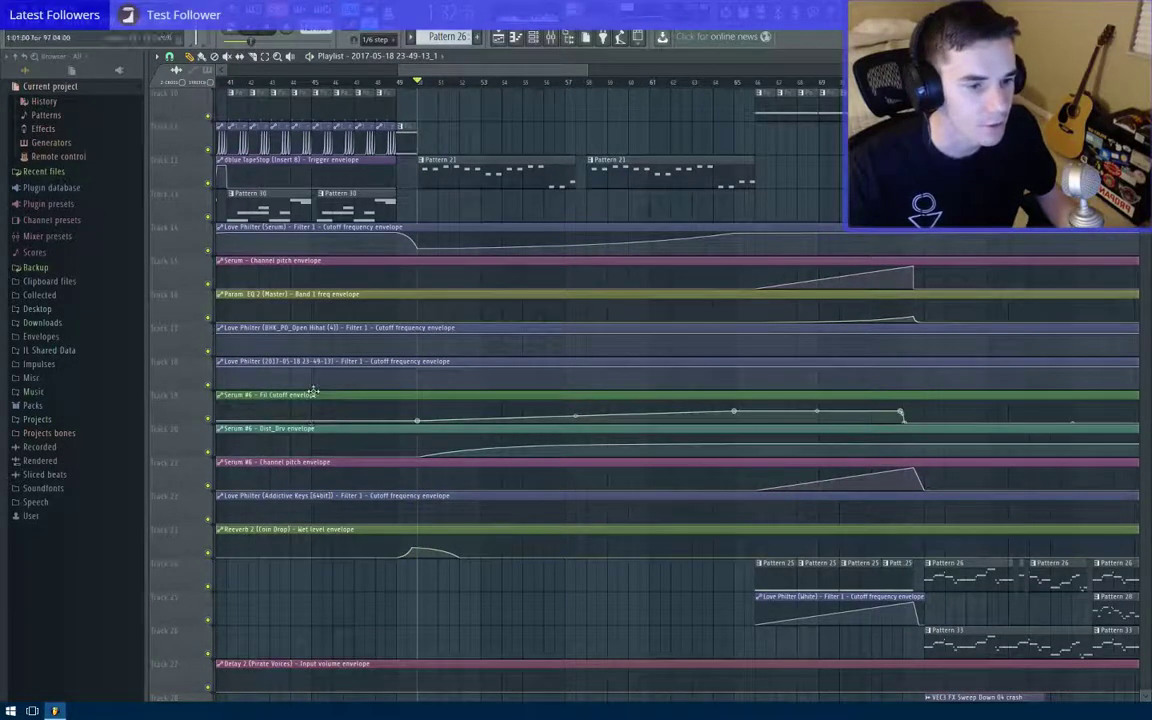
ctrl+scroll(315, 393, down, 4)
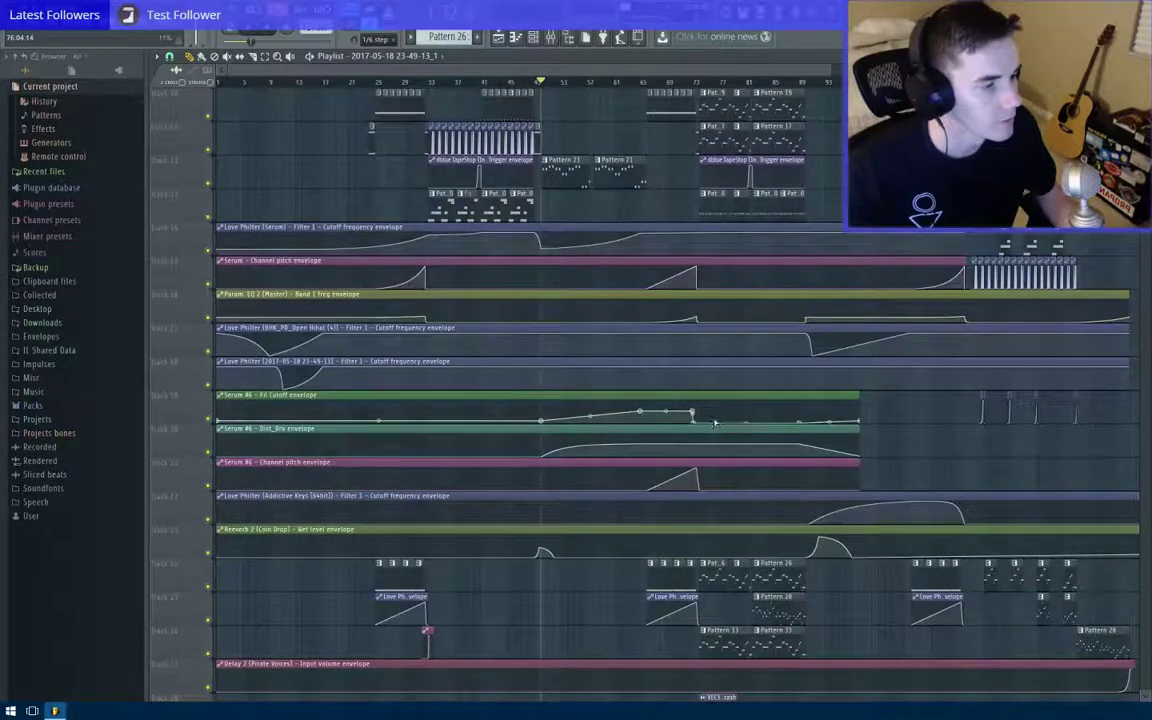
ctrl+scroll(715, 420, up, 3)
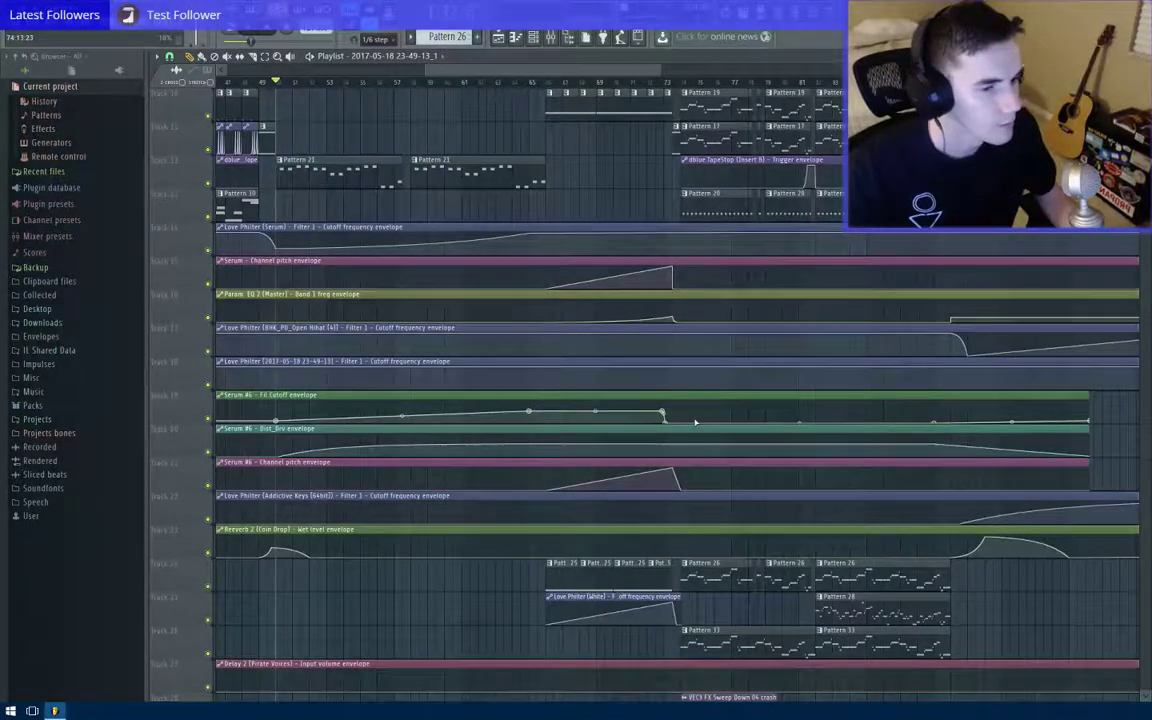
ctrl+scroll(683, 423, down, 3)
drag(186, 455, 190, 546)
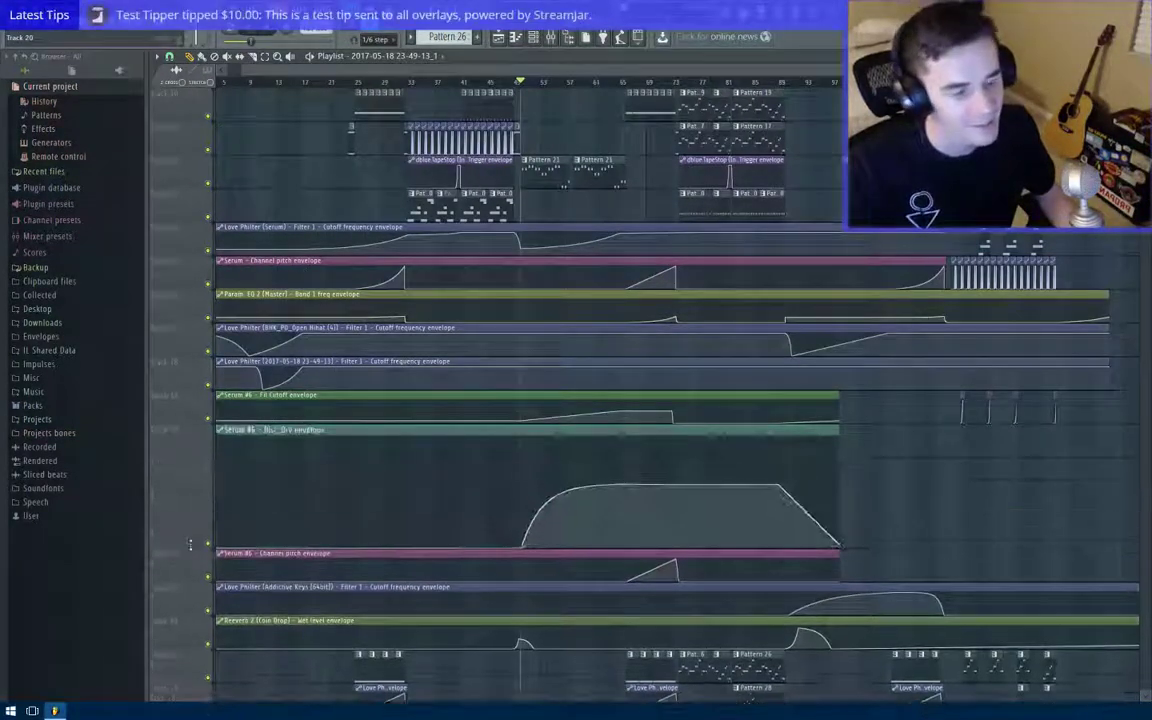
Step: Delete the drop point just after bar 73 in the Serum #6 Fil Cutoff envelope and raise the point at bar 89
ctrl+scroll(660, 472, down, 2)
ctrl+scroll(620, 474, up, 3)
drag(473, 478, 516, 423)
ctrl+scroll(453, 367, up, 2)
ctrl+scroll(453, 367, up, 1)
right_click(478, 369)
click(483, 373)
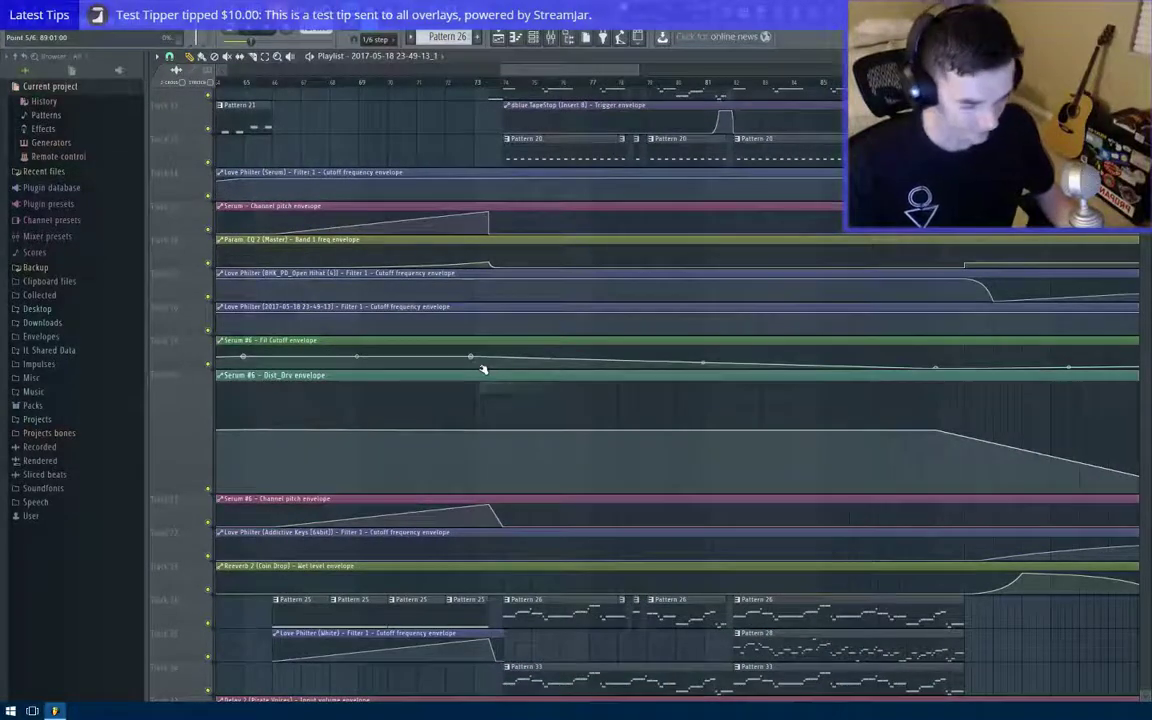
drag(737, 351, 644, 357)
drag(843, 372, 844, 362)
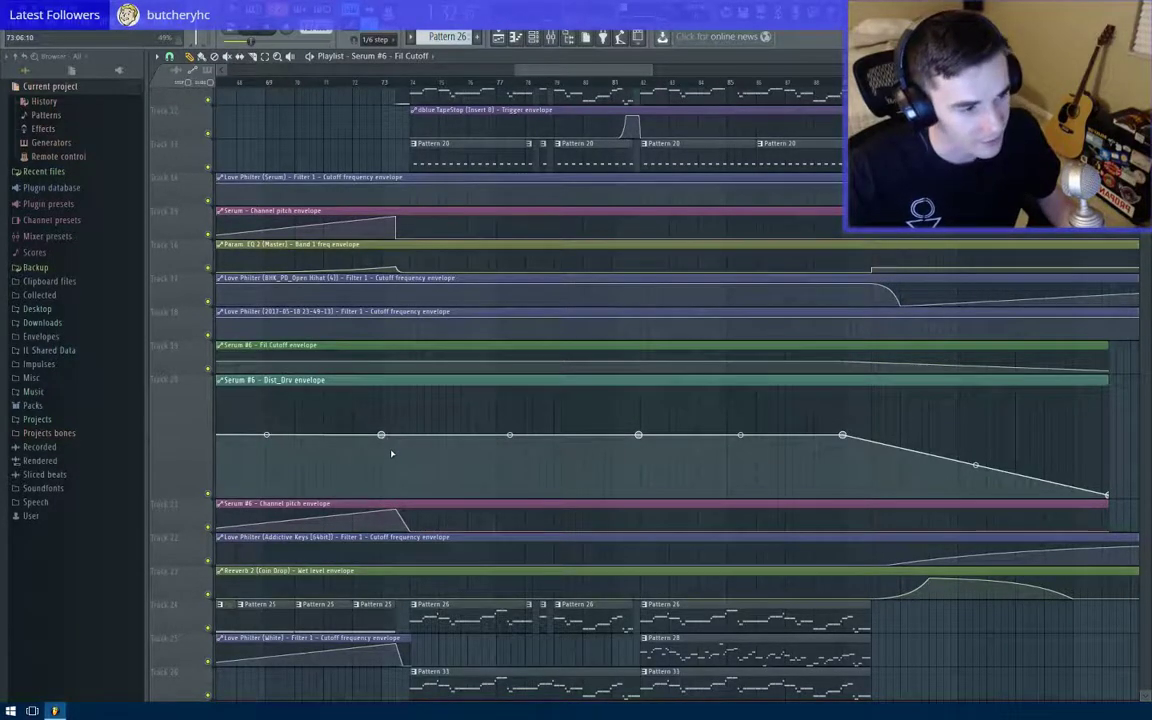
Step: Add a point at bar 74 in the Serum #6 Dist_Drv envelope, below the level of the preceding plateau
scroll(395, 430, up, 5)
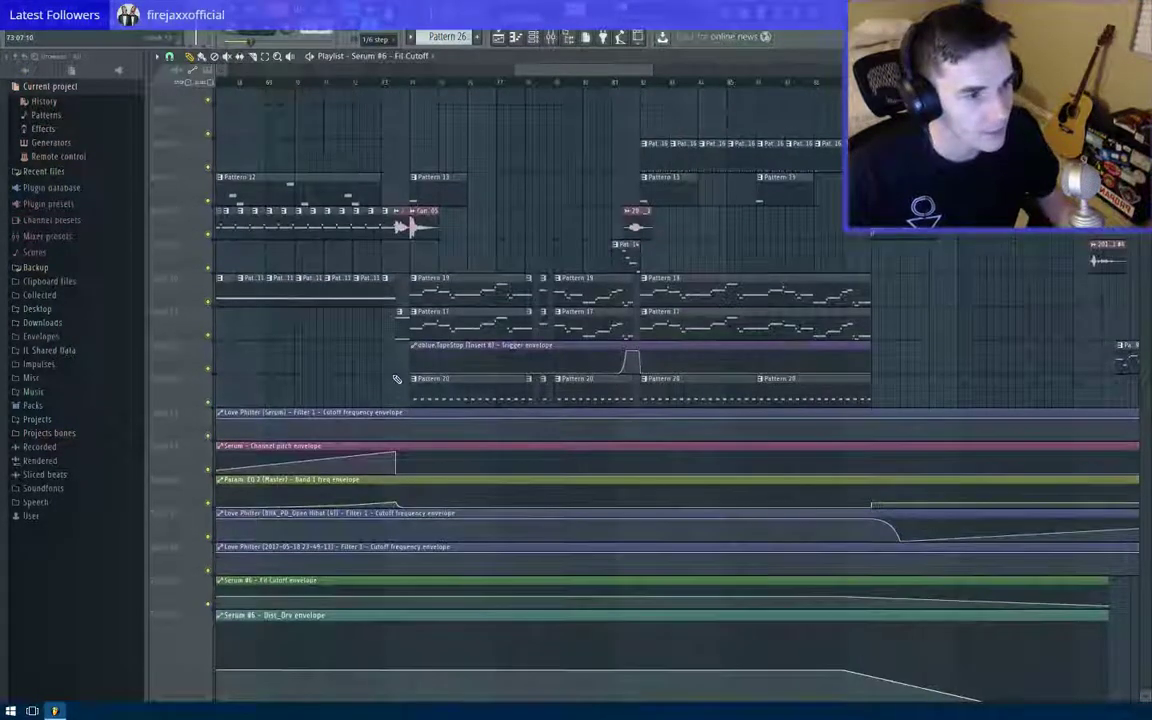
scroll(400, 365, up, 3)
scroll(405, 350, down, 10)
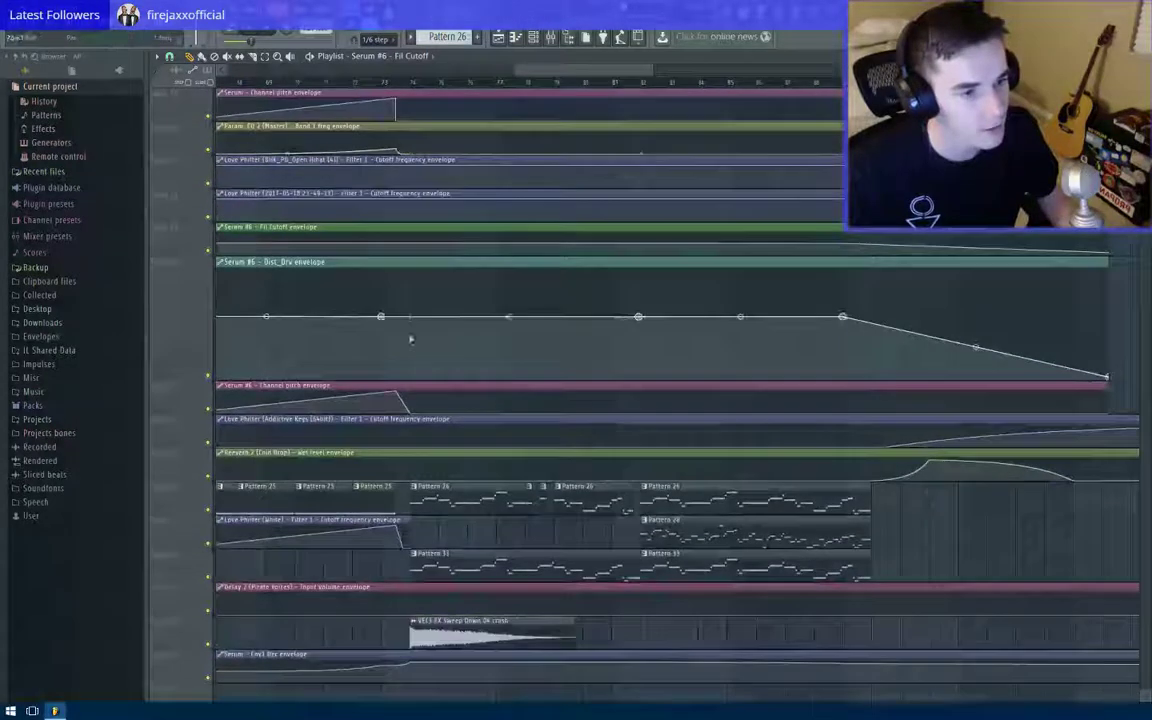
drag(410, 335, 413, 344)
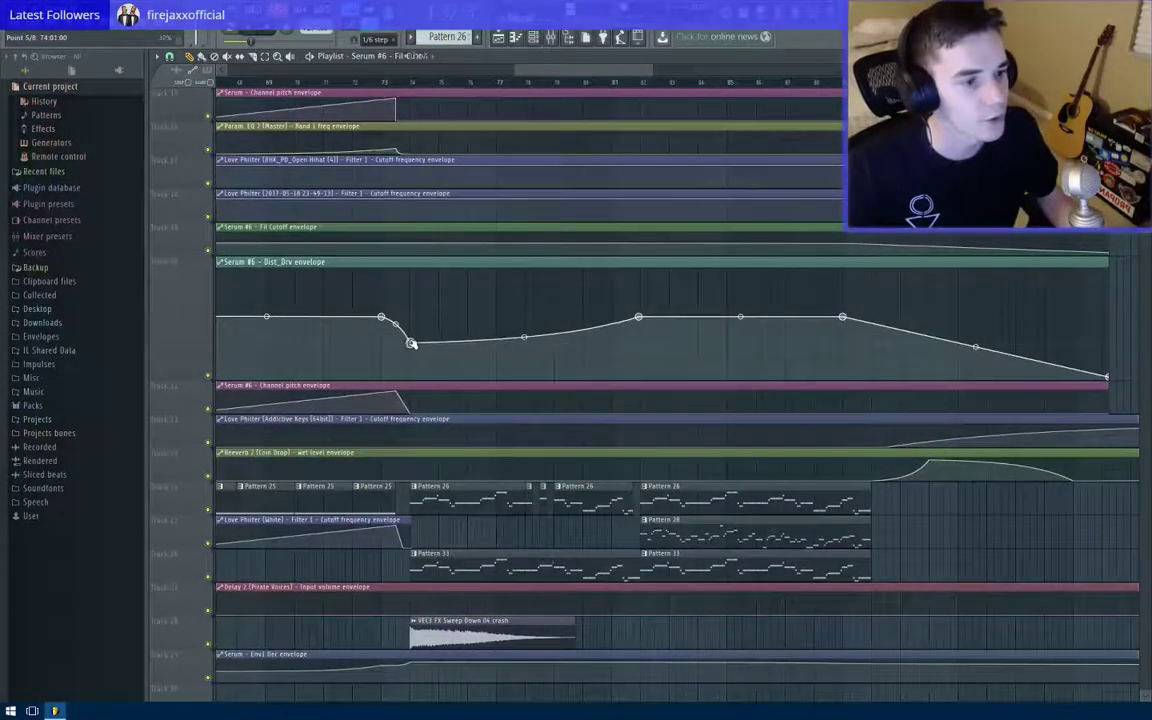
Step: Lower the Dist_Drv envelope's bar 82 point to match bar 74 by copying and pasting the bar 74 point's value
scroll(290, 311, down, 3)
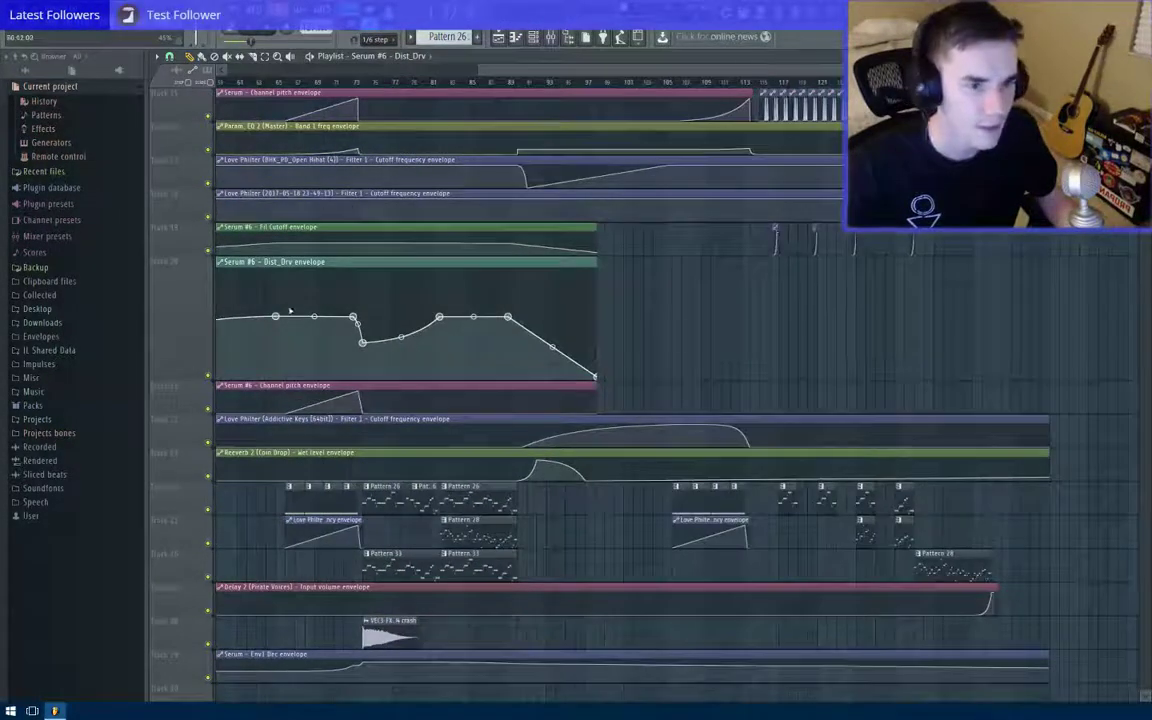
scroll(398, 330, up, 3)
drag(503, 319, 505, 332)
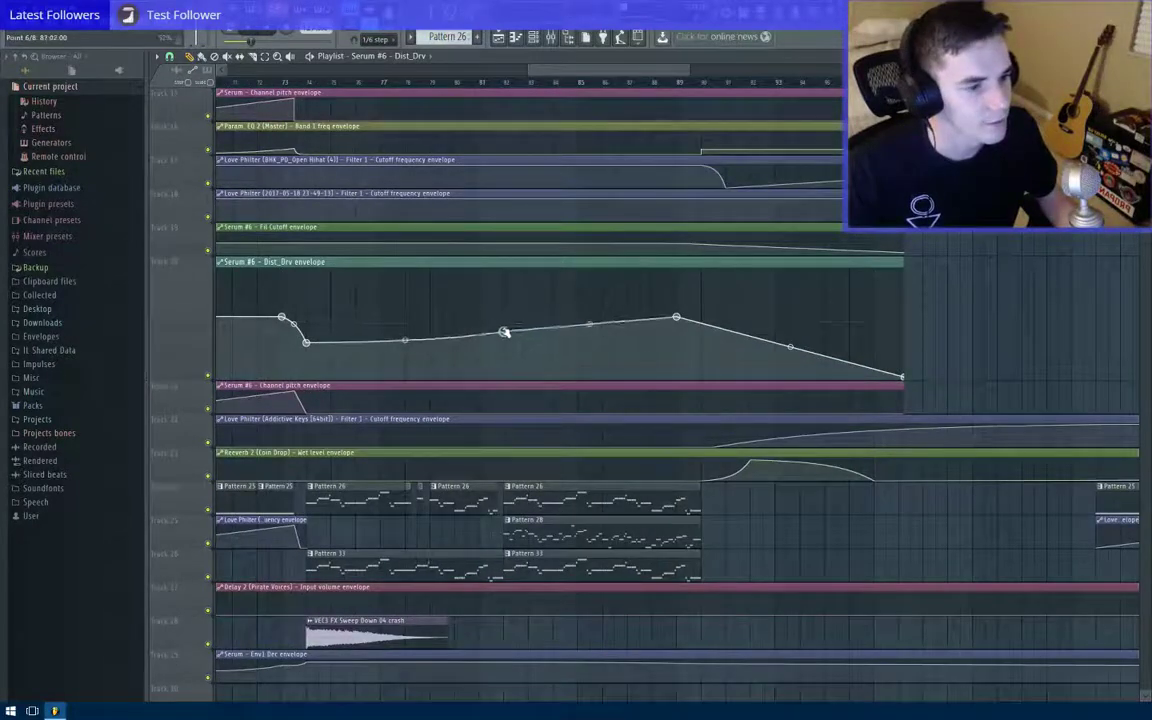
right_click(307, 343)
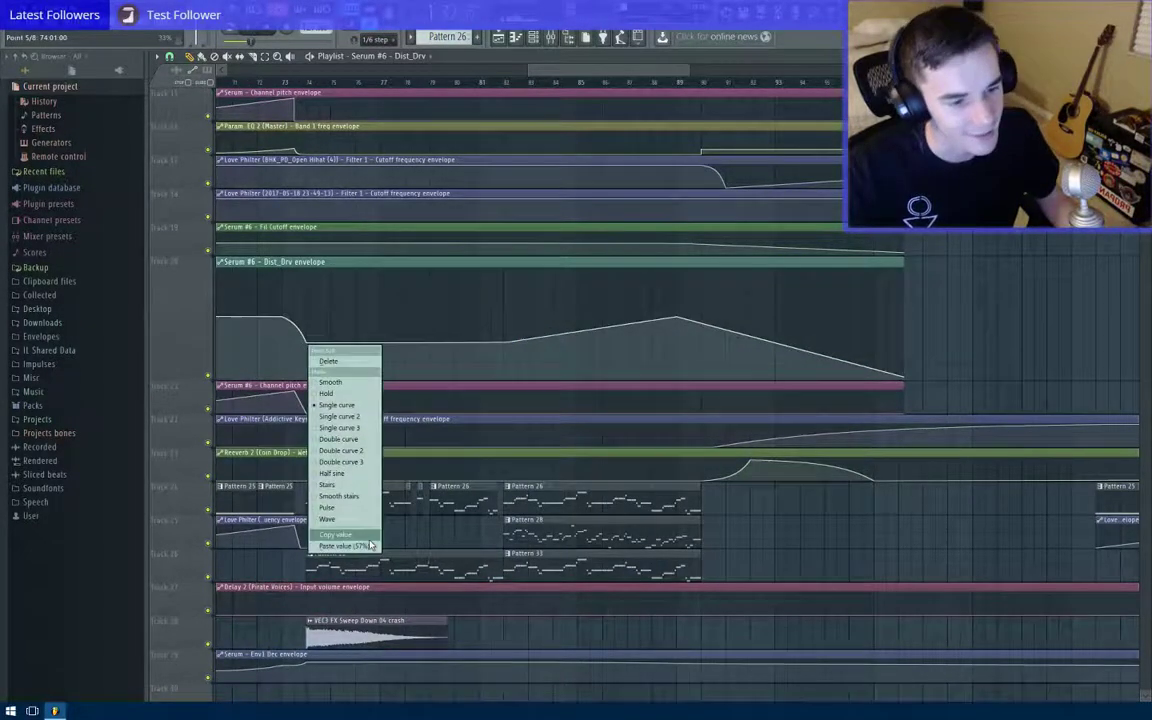
click(340, 535)
right_click(508, 343)
click(532, 545)
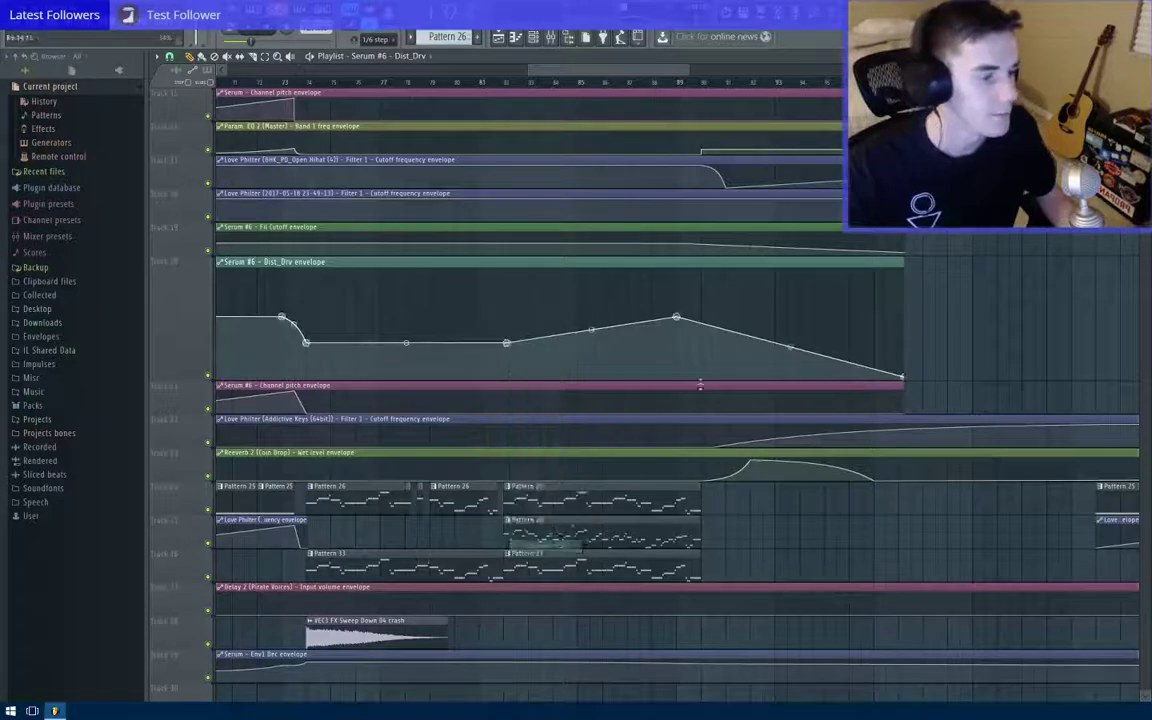
Step: Paste the copied value onto the Dist_Drv envelope's bar 89 point and delete the extra point beside it
right_click(679, 317)
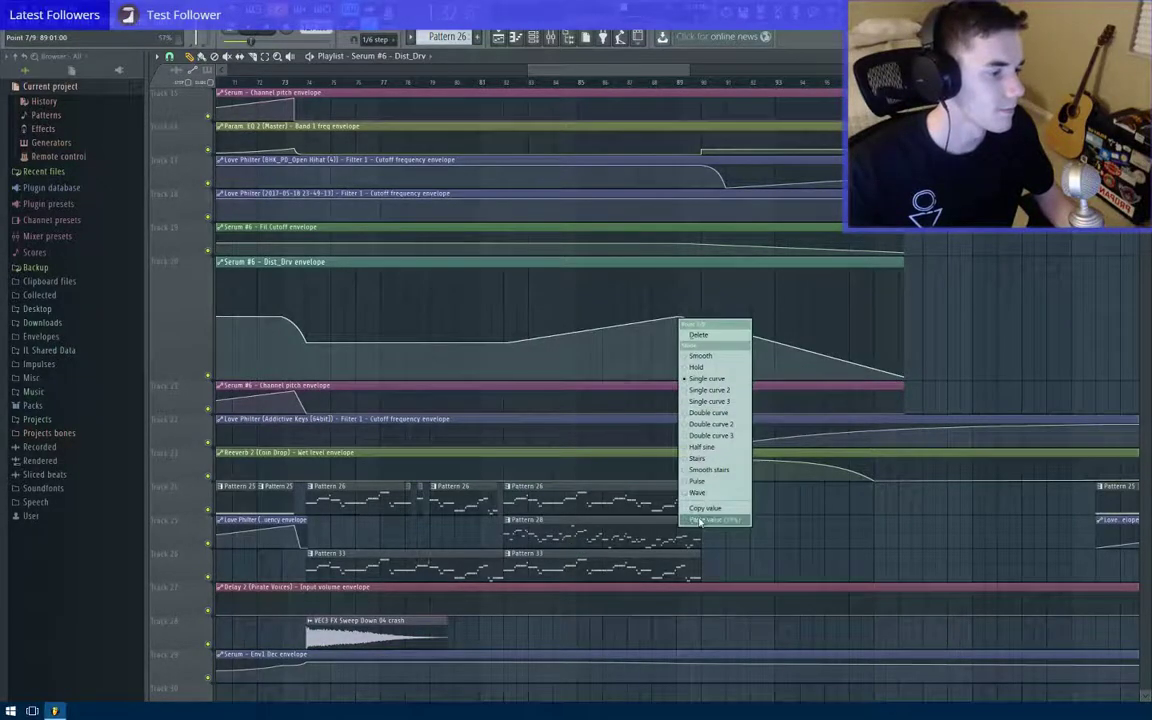
click(701, 520)
right_click(685, 318)
click(705, 333)
Step: Play back the section where the Dist_Drv envelope starts rising, then stop playback
scroll(482, 290, down, 4)
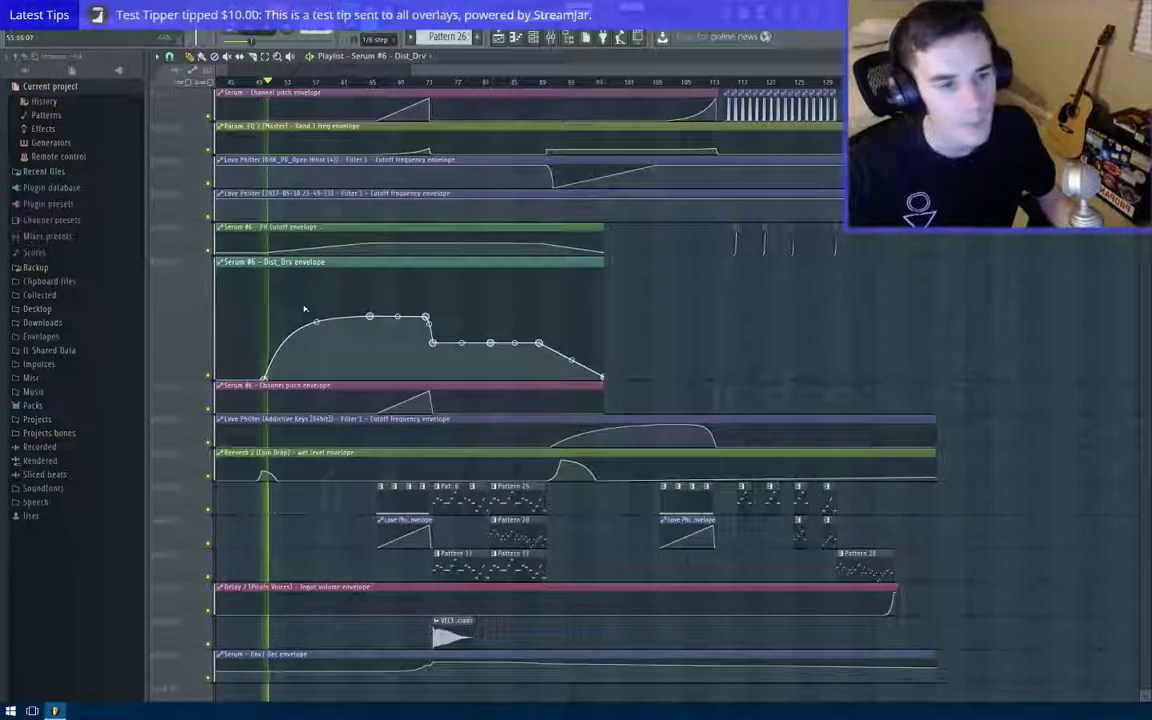
scroll(271, 313, up, 3)
scroll(271, 313, up, 3)
key(space)
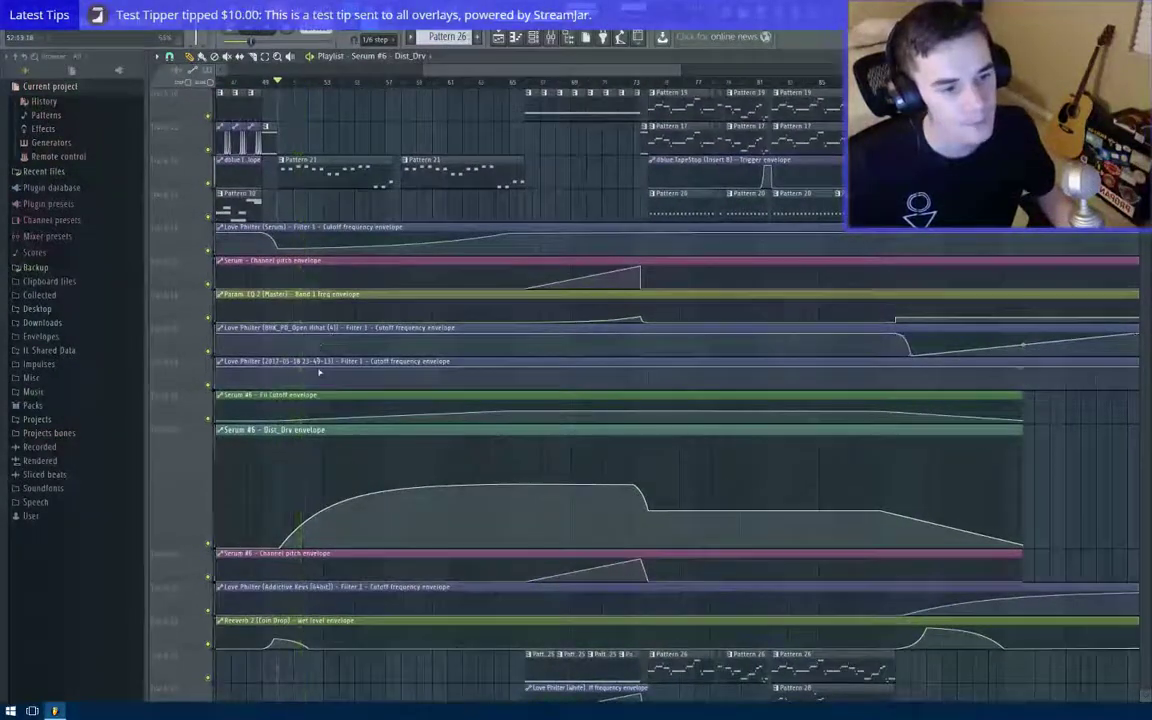
Step: Check the settings of the Serum #6 Fil Cutoff automation clip and close them
scroll(295, 397, down, 5)
double_click(291, 397)
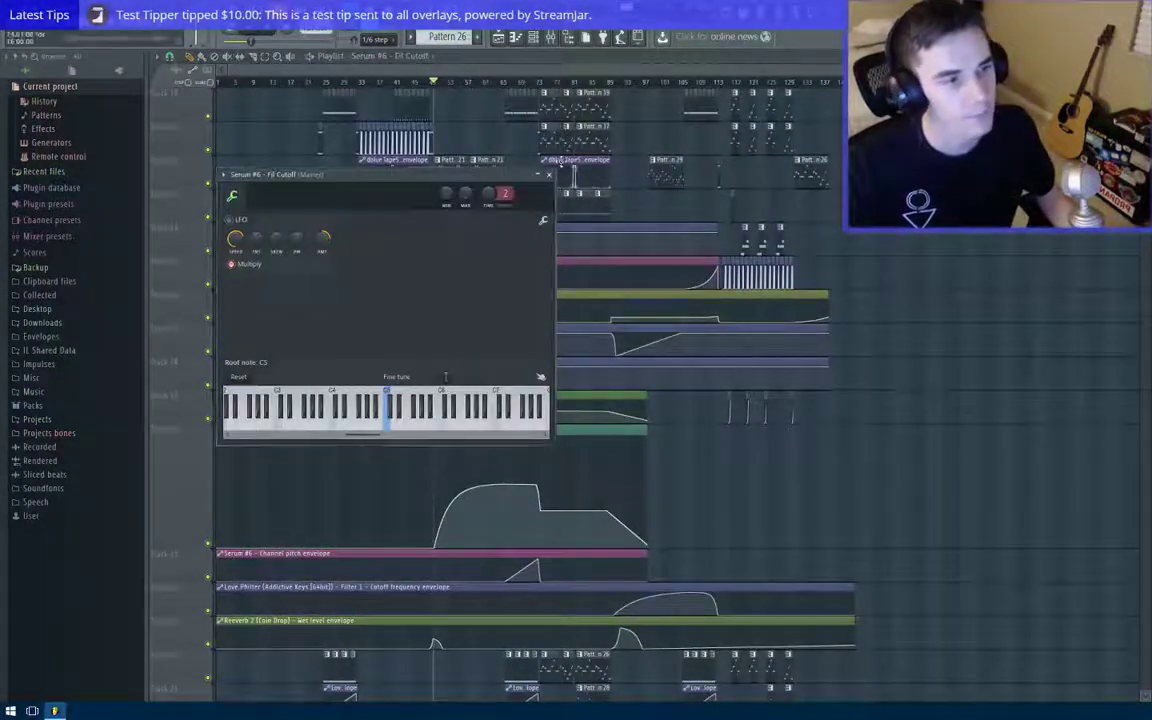
click(548, 177)
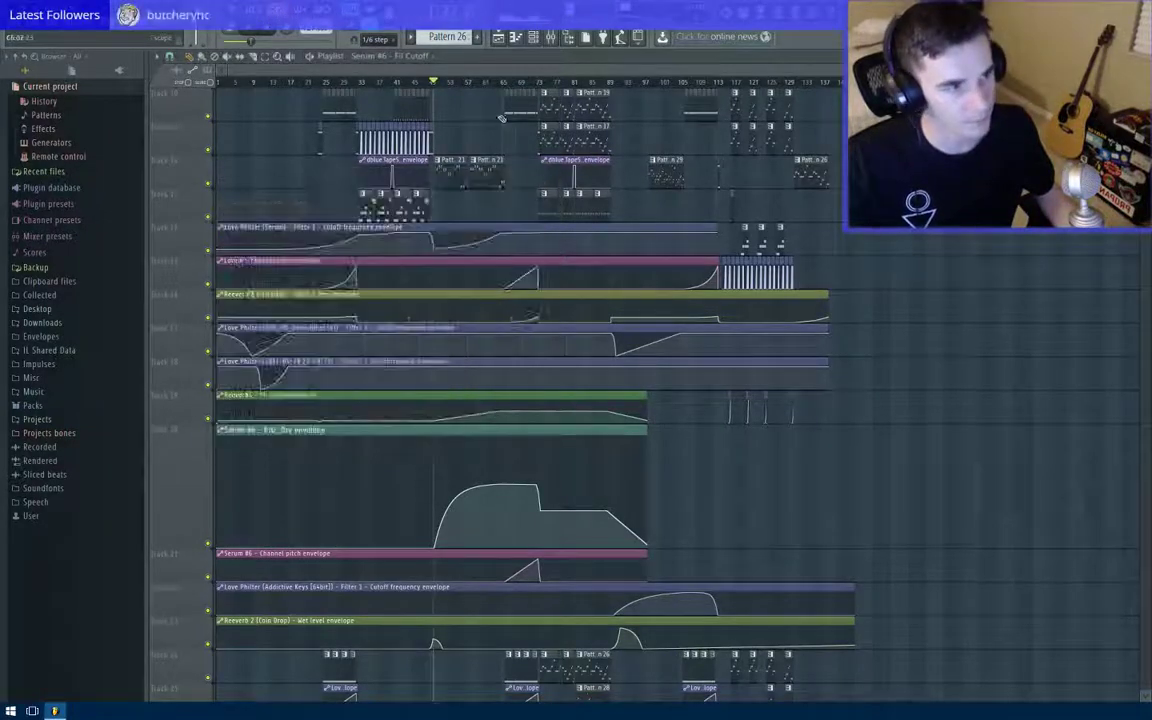
Step: Reopen the Serum #6 synth from the channel rack
click(517, 38)
click(532, 38)
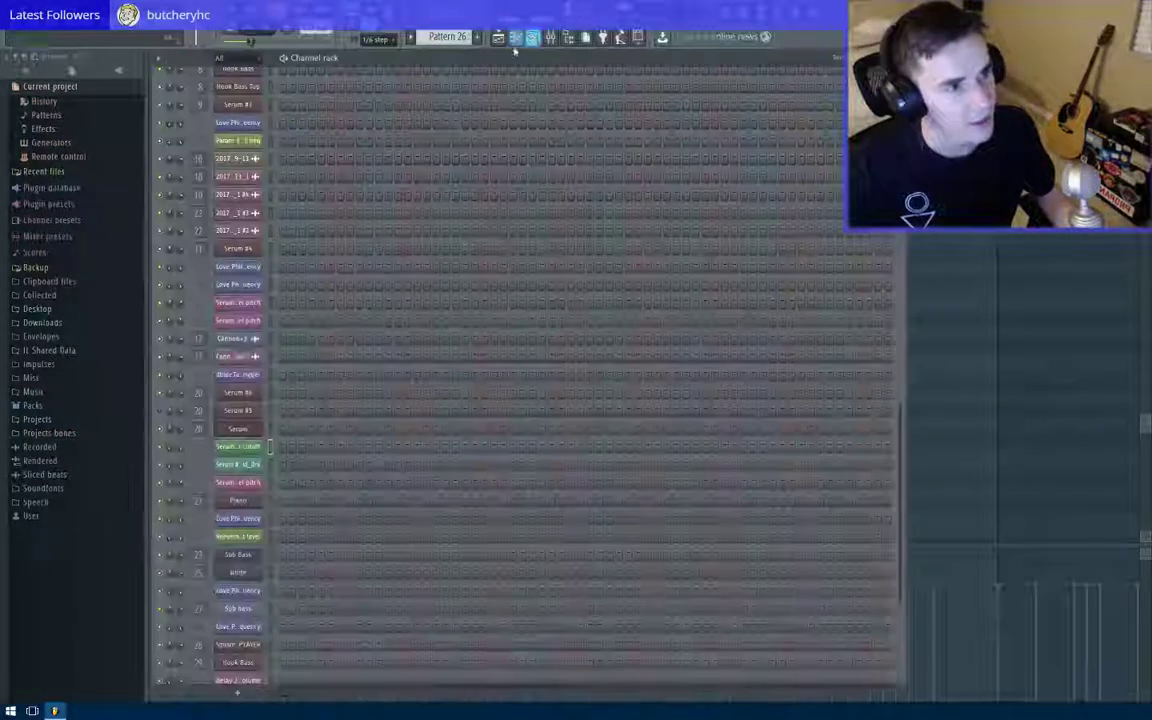
click(252, 429)
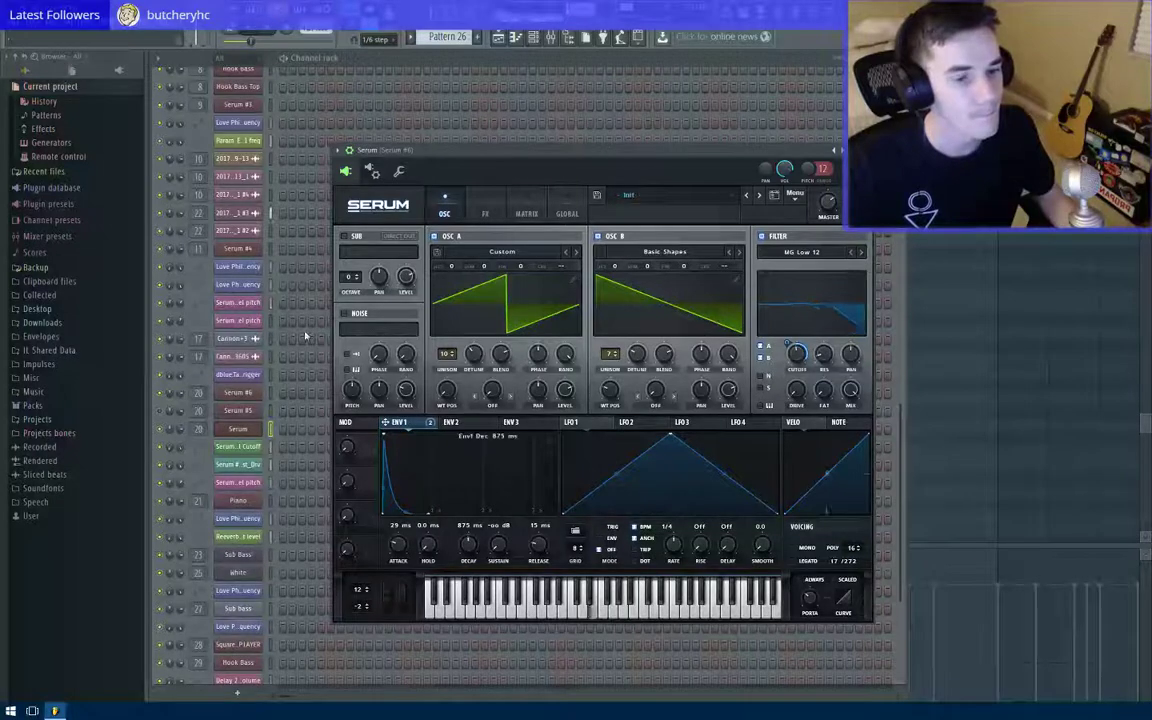
Step: Open the Serum #6 synth, check its notes in the piano roll, and return to the playlist
click(247, 395)
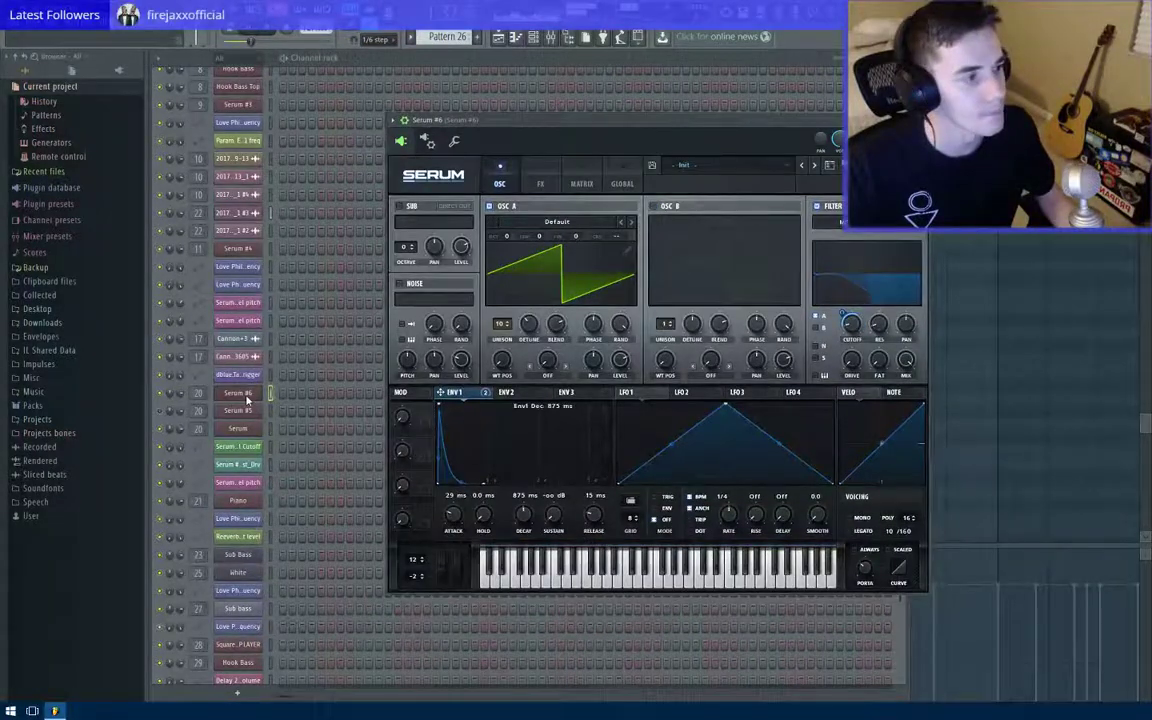
key(F7)
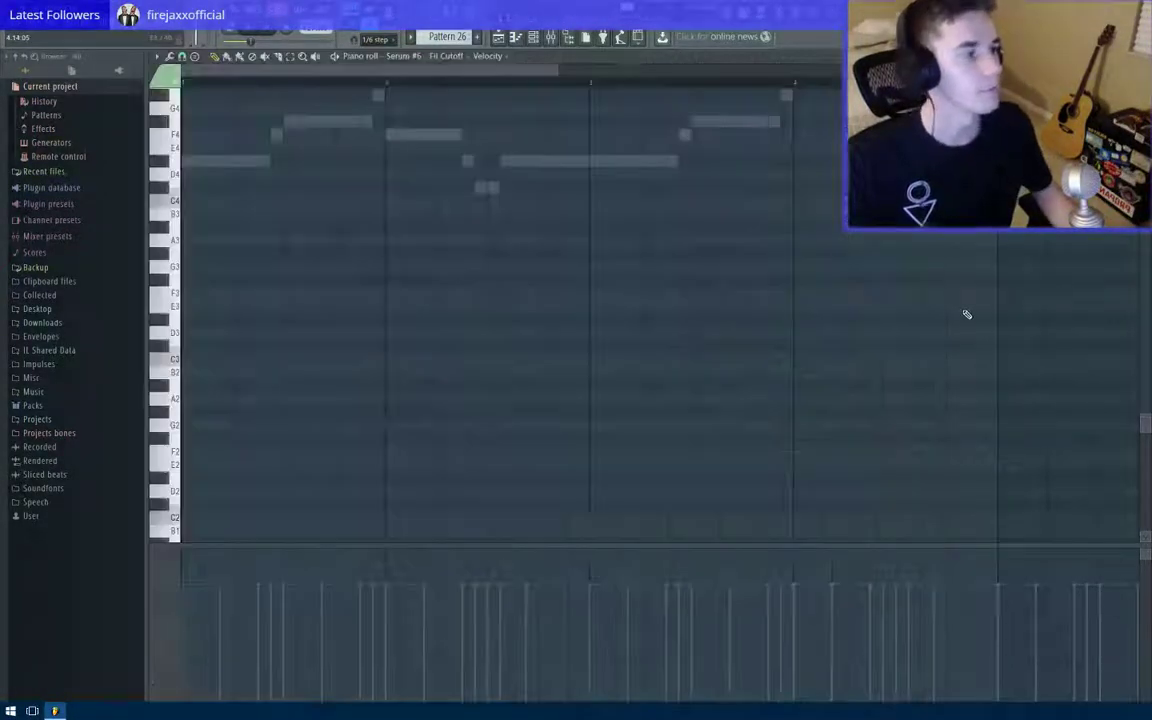
key(F7)
key(F5)
Step: Check the Serum notes of the Pattern 19 clip from the drop in the piano roll, then close it
scroll(581, 296, up, 4)
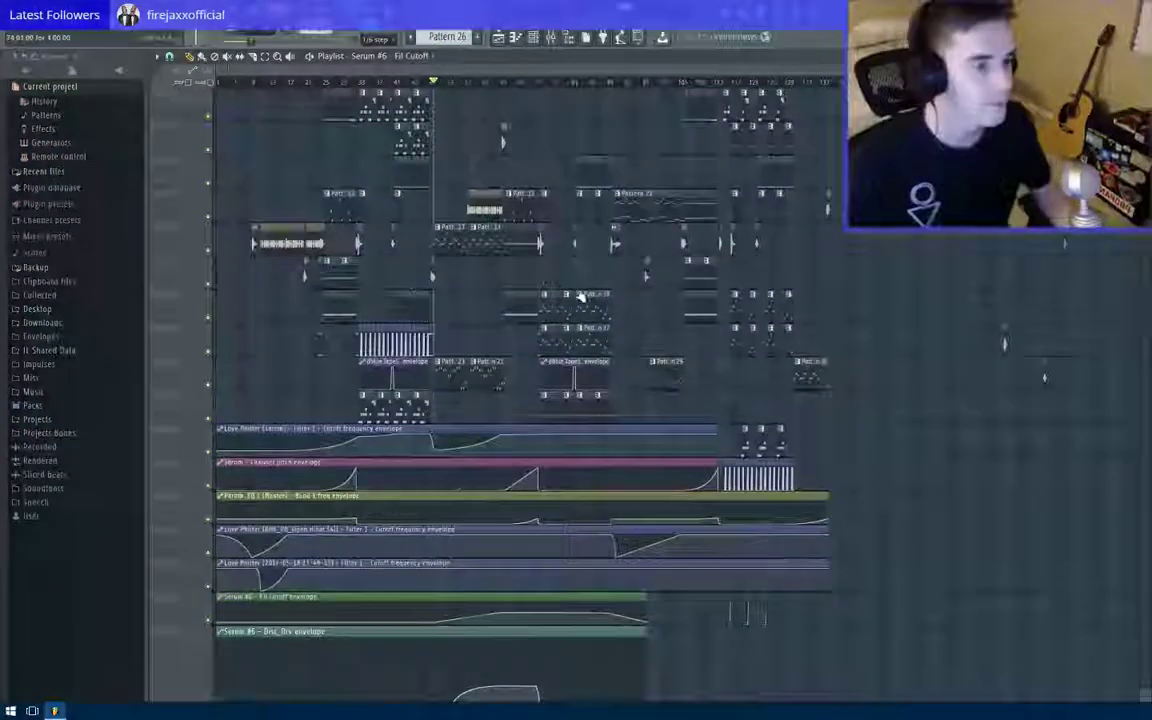
scroll(548, 317, up, 3)
double_click(546, 322)
scroll(546, 323, down, 4)
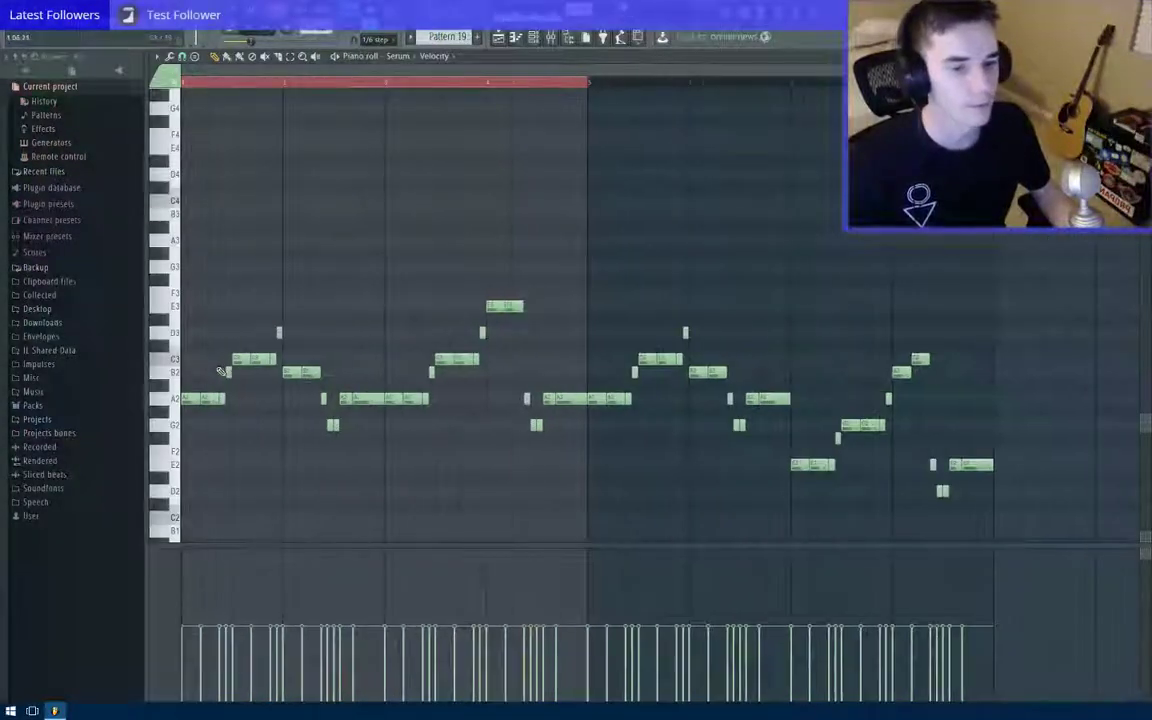
key(F7)
click(1000, 365)
Step: Play Pattern 17 in the Serum piano roll and copy all of its notes
double_click(533, 340)
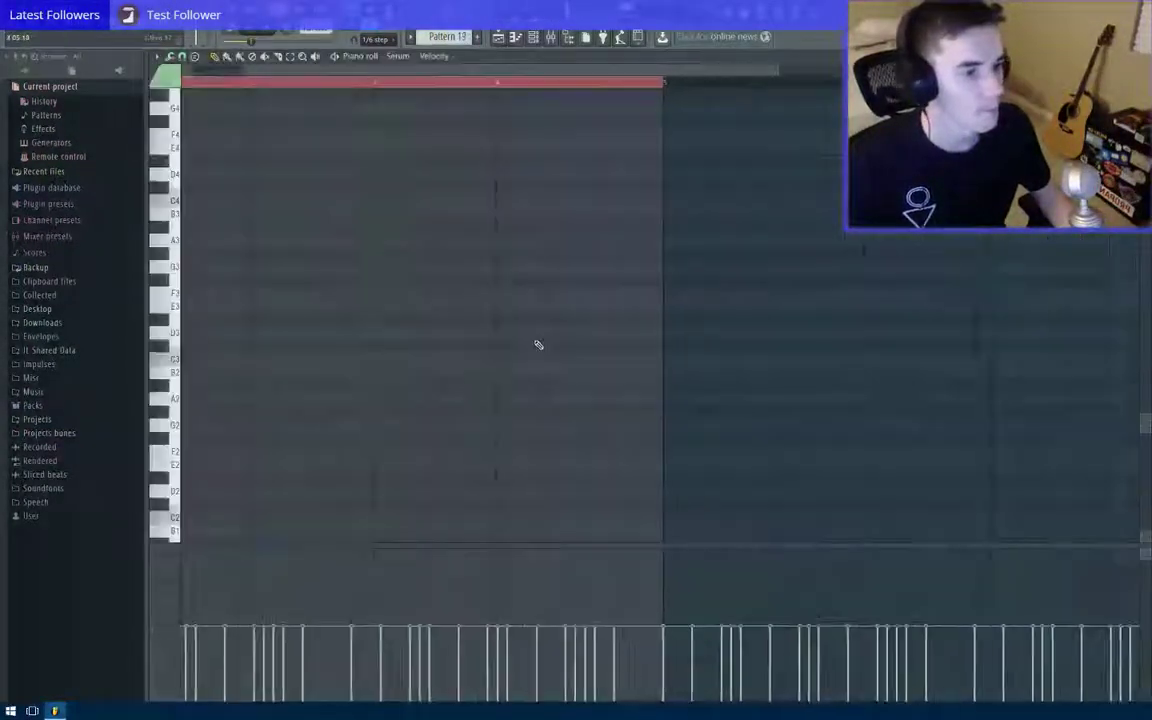
key(space)
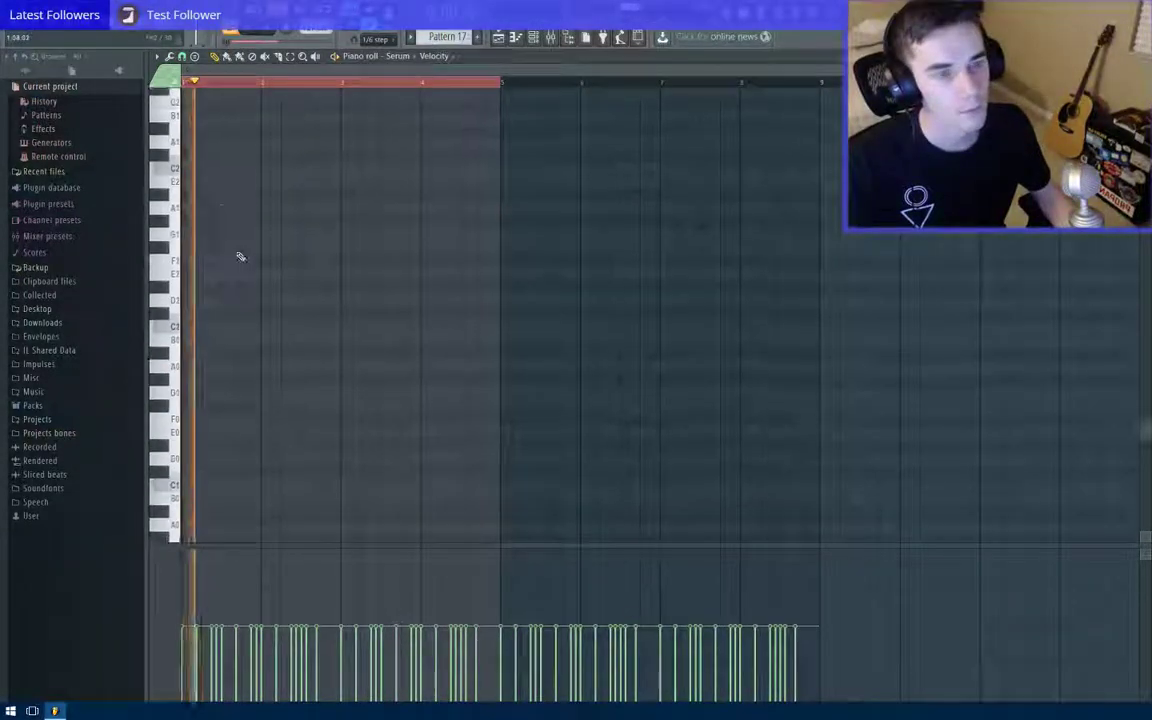
scroll(251, 278, up, 15)
key(ctrl+a)
key(F7)
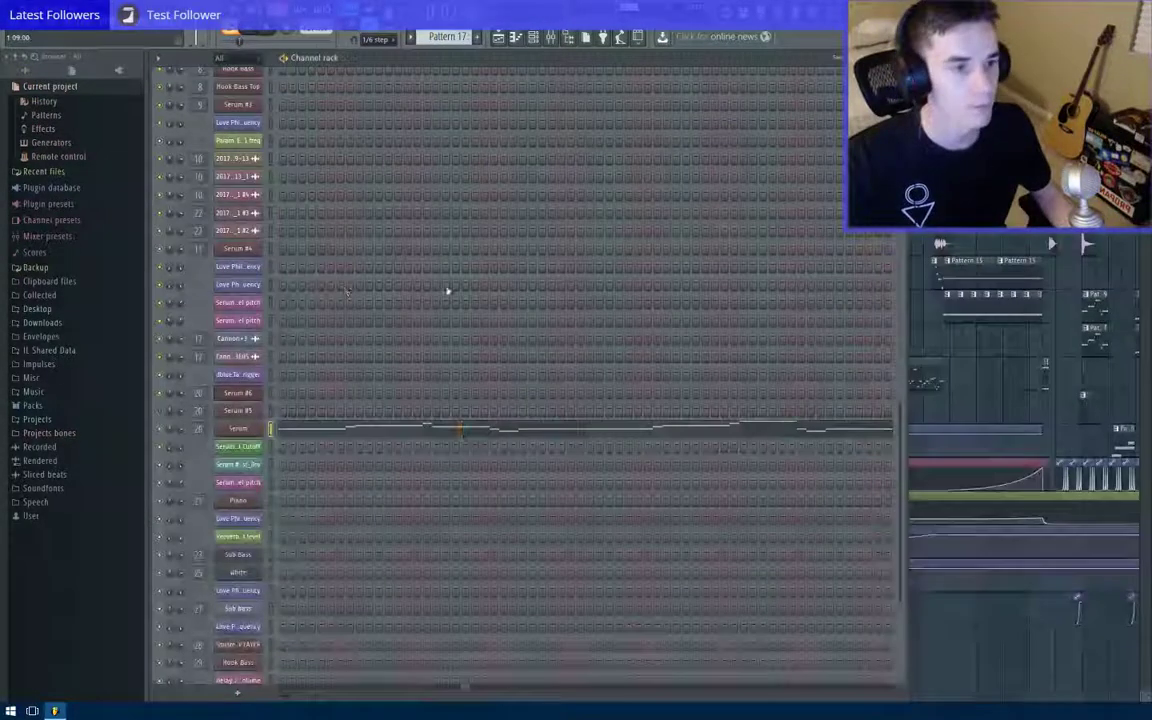
Step: Create a new empty pattern and paste the copied notes into its Serum #6 piano roll
right_click(260, 392)
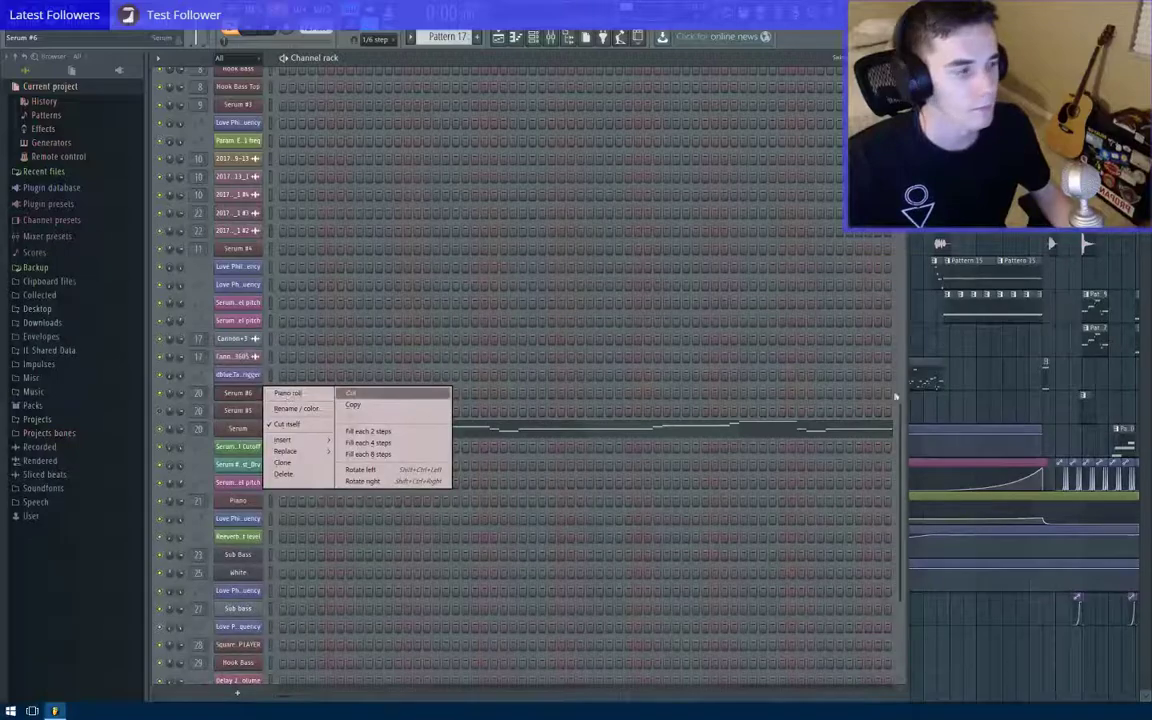
click(1008, 352)
click(456, 39)
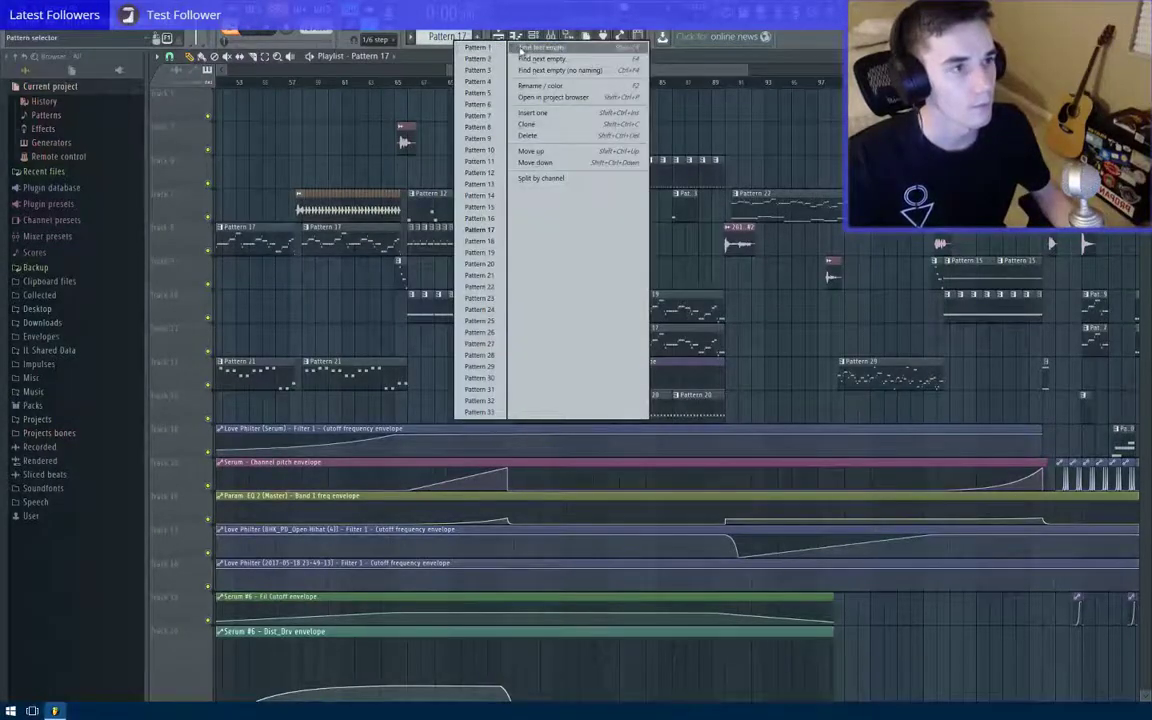
click(521, 48)
key(F6)
right_click(286, 393)
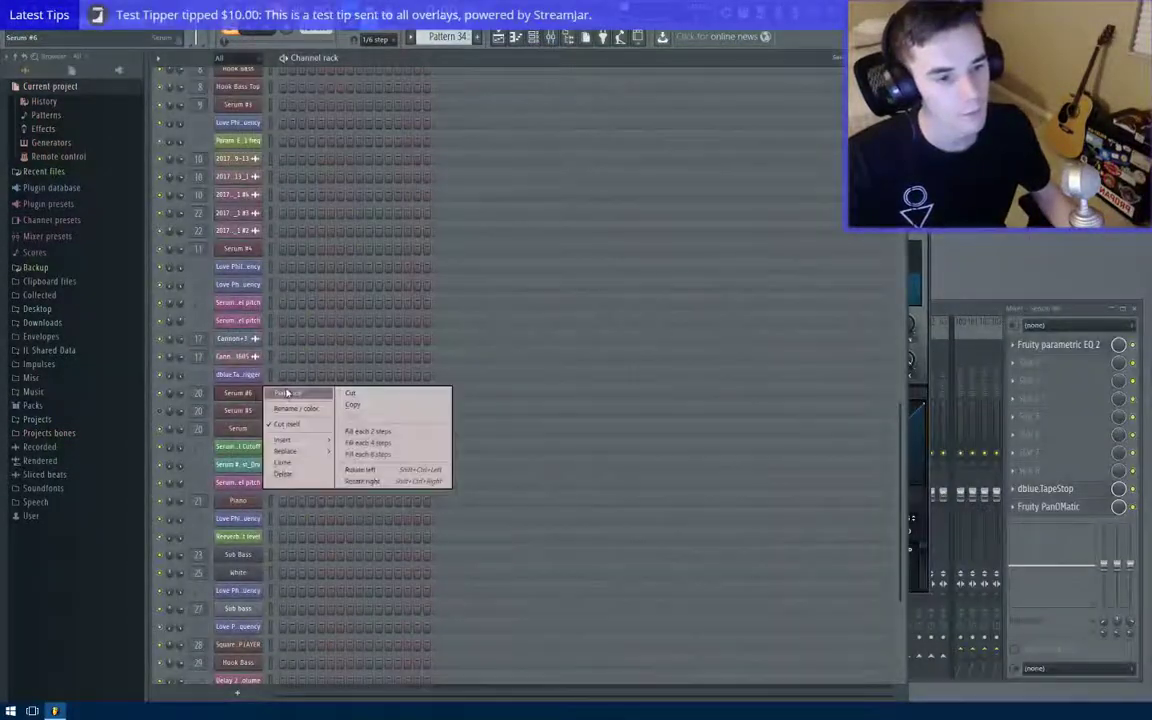
click(286, 393)
key(F7)
key(F5)
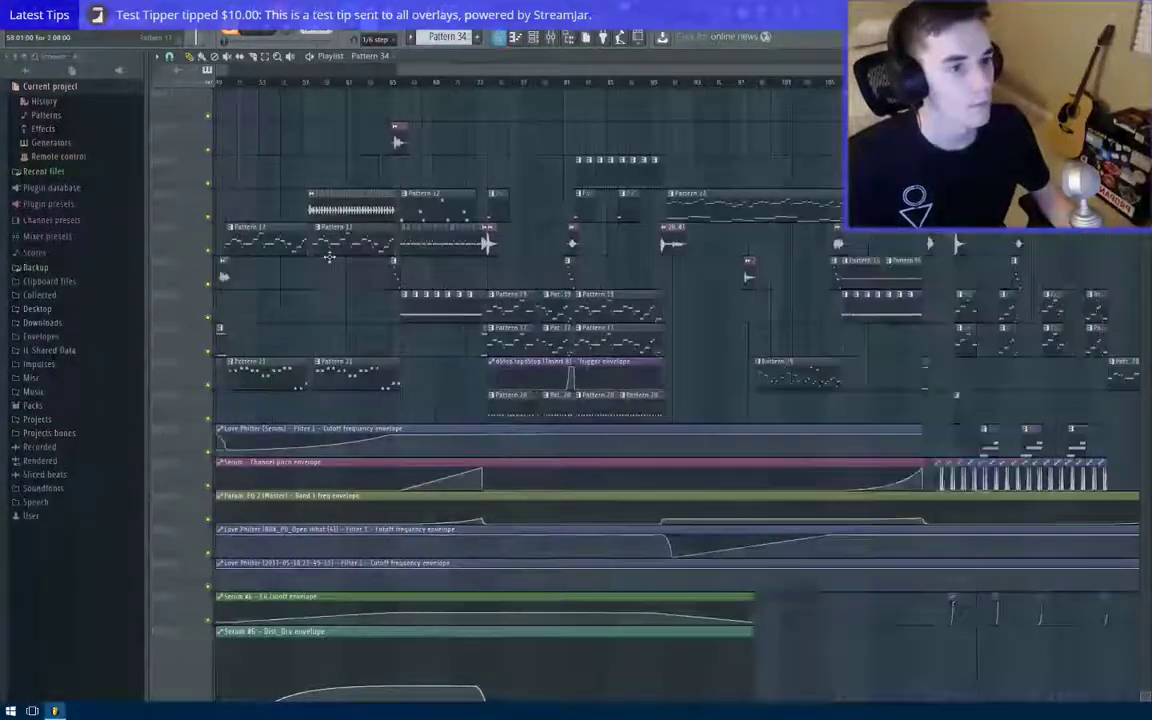
Step: Place Pattern 34 clips in the playlist at bars 50 and 58, on free tracks below the Pattern 17 clips
scroll(329, 257, down, 4)
drag(329, 257, 476, 314)
scroll(476, 314, up, 5)
click(325, 330)
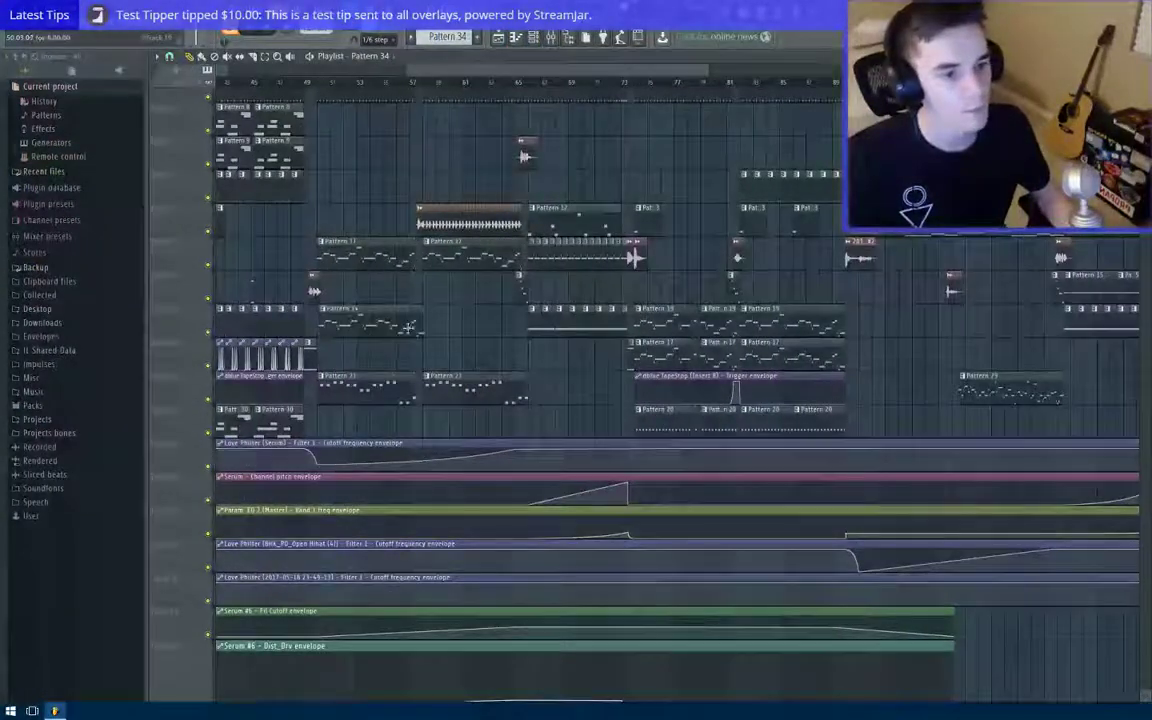
scroll(424, 352, down, 3)
scroll(355, 327, up, 4)
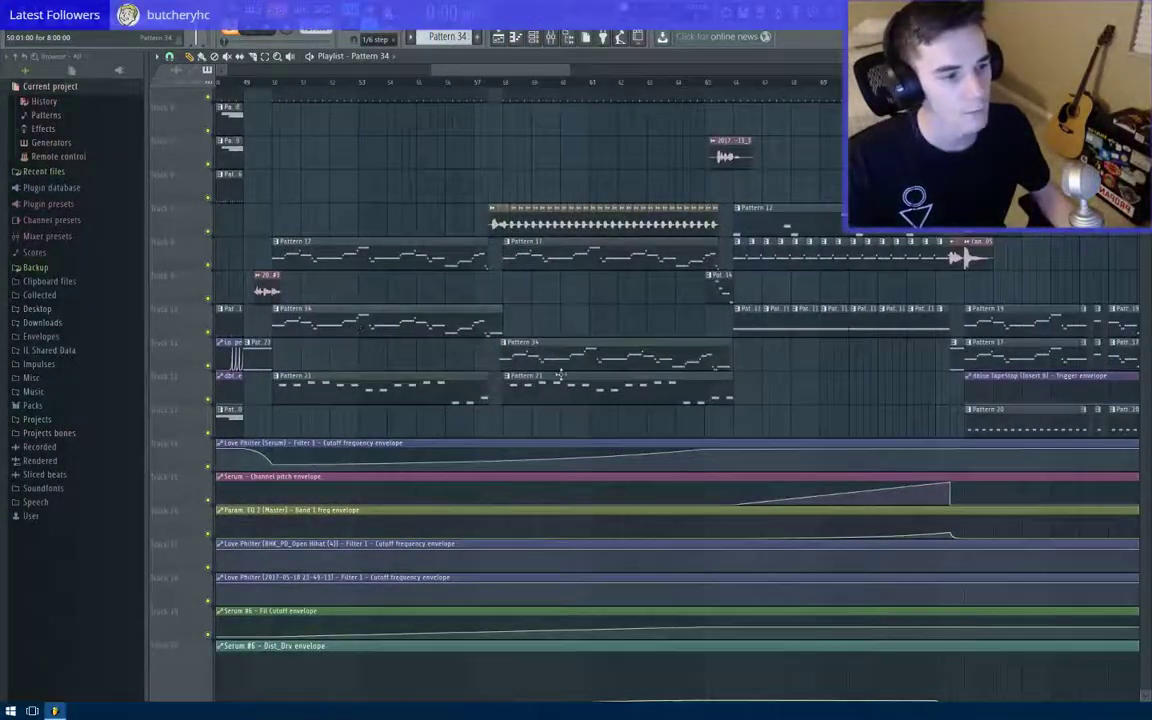
Step: Trim both Pattern 34 clips to the length of the Pattern 17 clips above them and delete those two Pattern 17 clips
drag(476, 303, 612, 370)
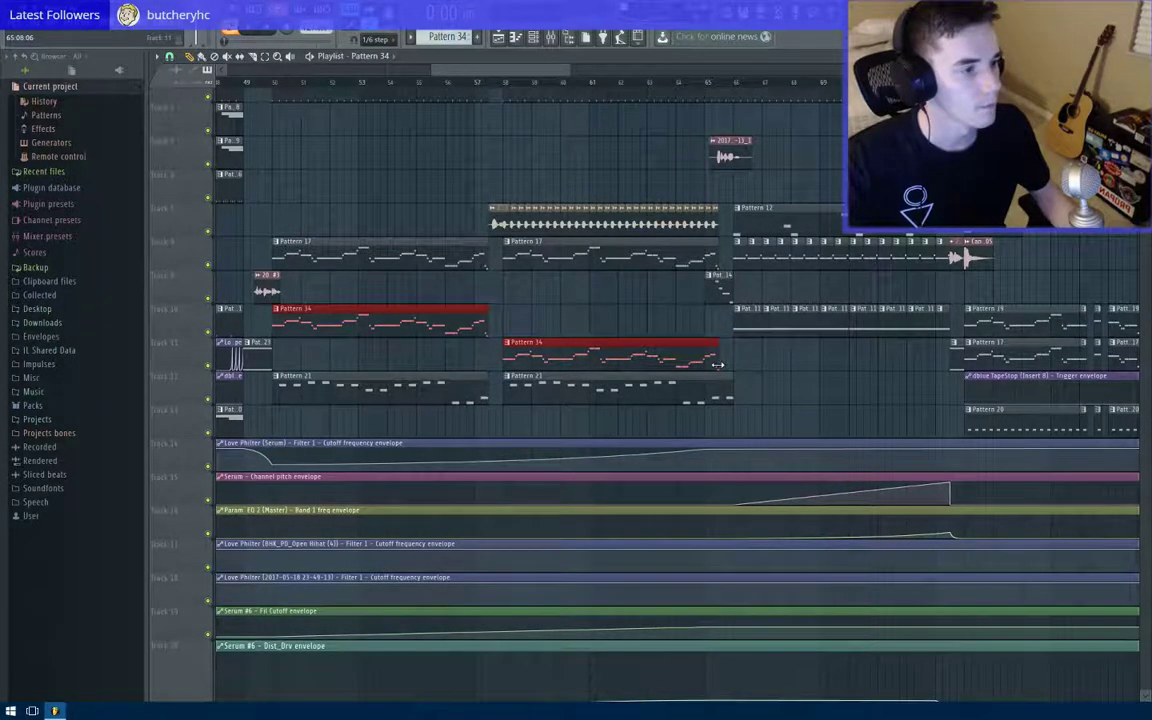
click(651, 298)
drag(487, 253, 555, 284)
key(Delete)
Step: Move both Pattern 34 clips up onto the track that held the deleted Pattern 17 clips
drag(432, 271, 559, 367)
key(shift+Up)
key(shift+Up)
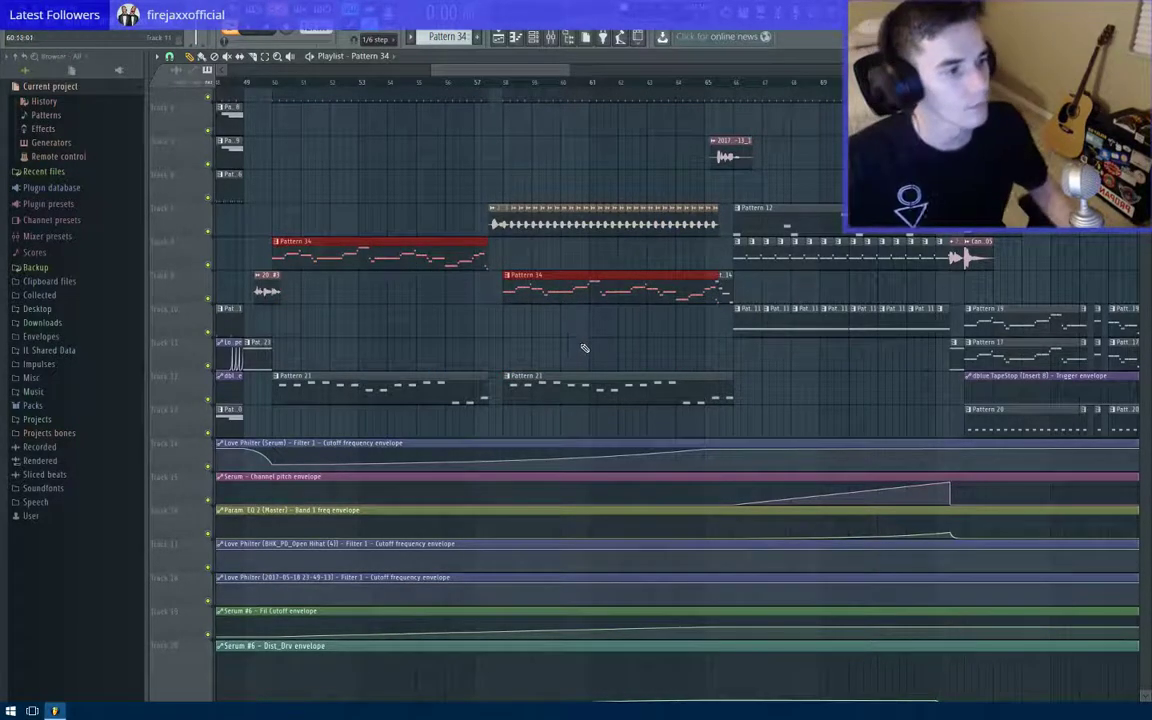
click(588, 300)
key(shift+Up)
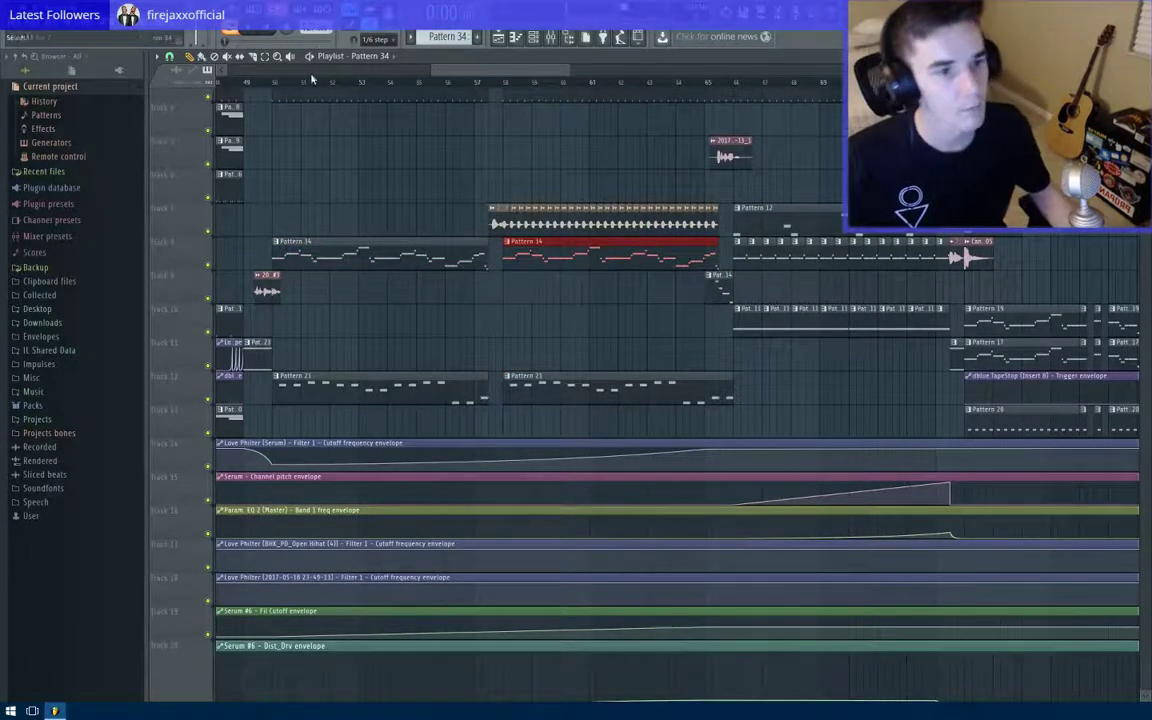
Step: Play the song from just before the first Pattern 34 clip and save the project
click(251, 85)
key(space)
scroll(340, 181, up, 2)
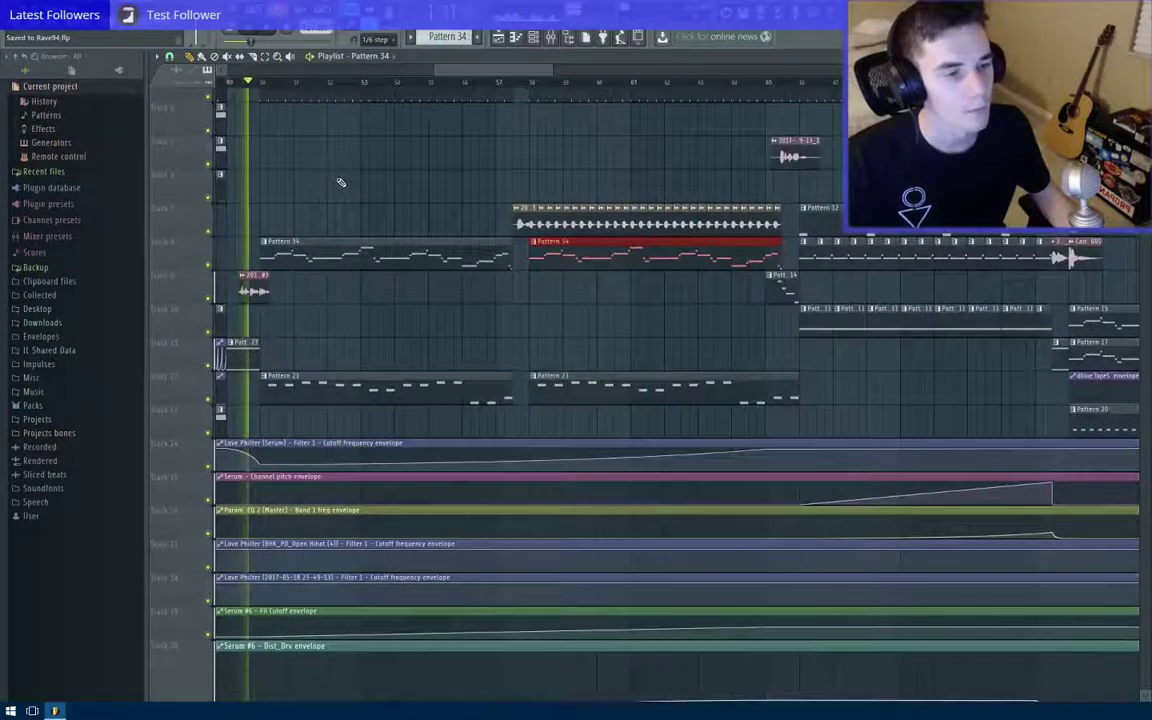
ctrl+click(342, 182)
Step: Examine the clips and automation tracks around the two Pattern 34 clips while the section plays
scroll(342, 181, down, 1)
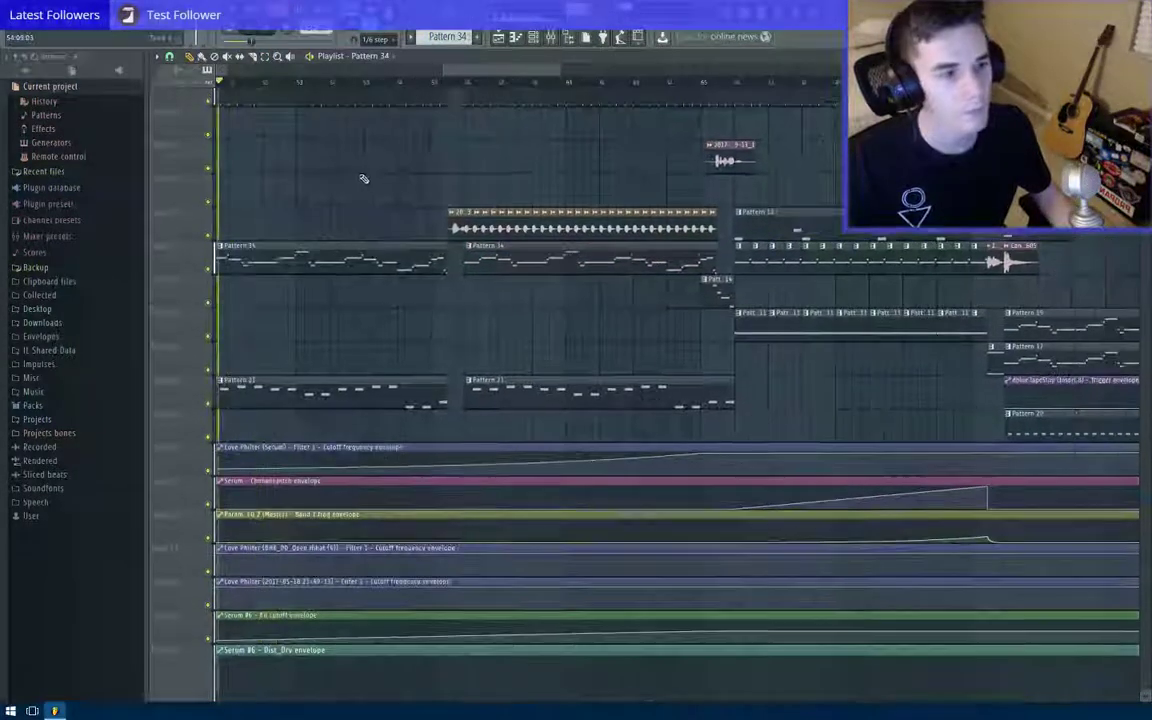
scroll(343, 183, up, 2)
scroll(345, 212, down, 2)
scroll(331, 240, down, 5)
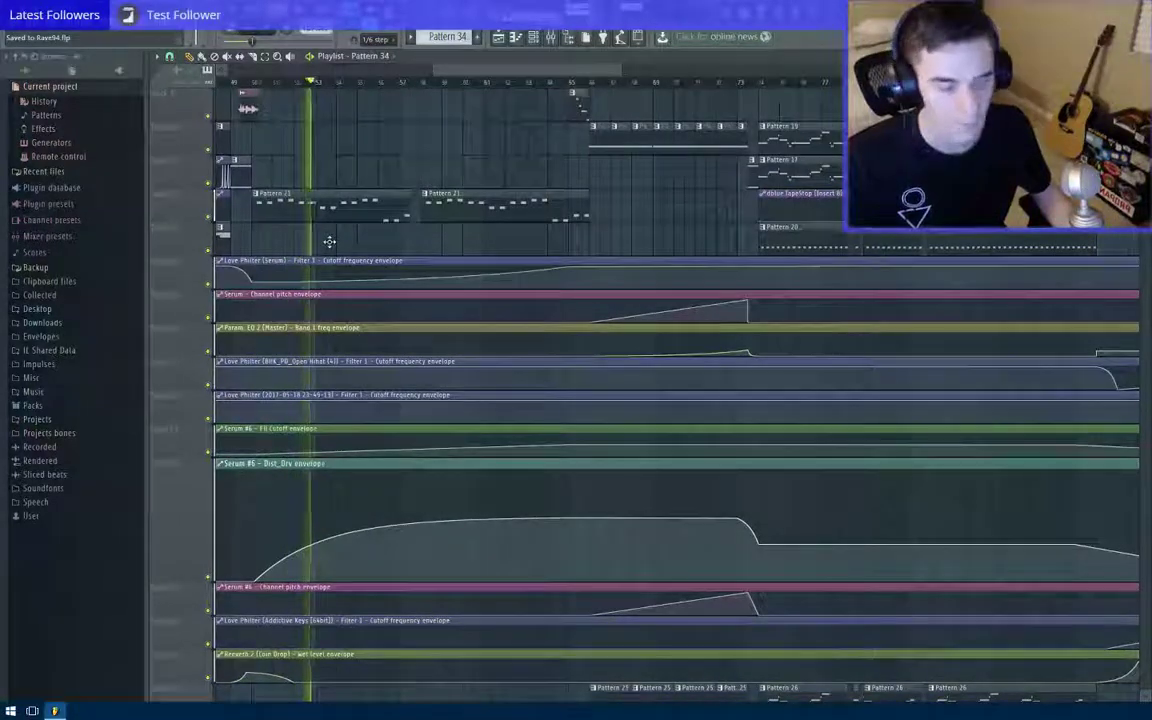
scroll(333, 244, down, 3)
scroll(333, 244, up, 3)
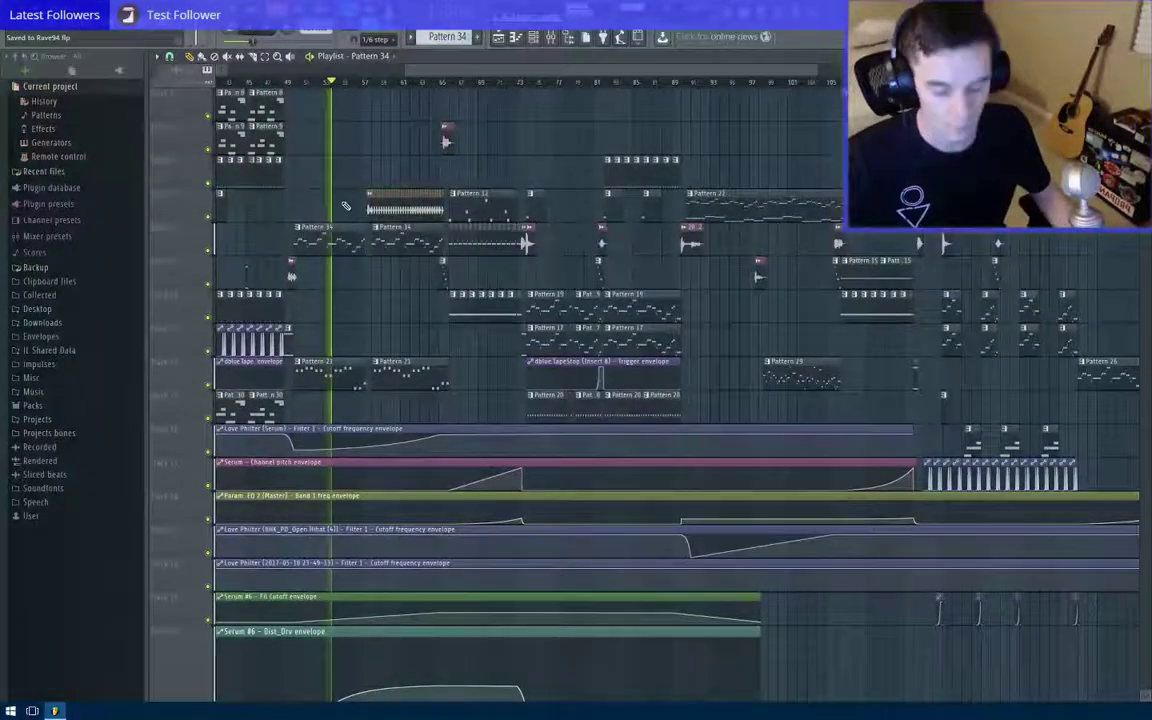
scroll(345, 206, up, 2)
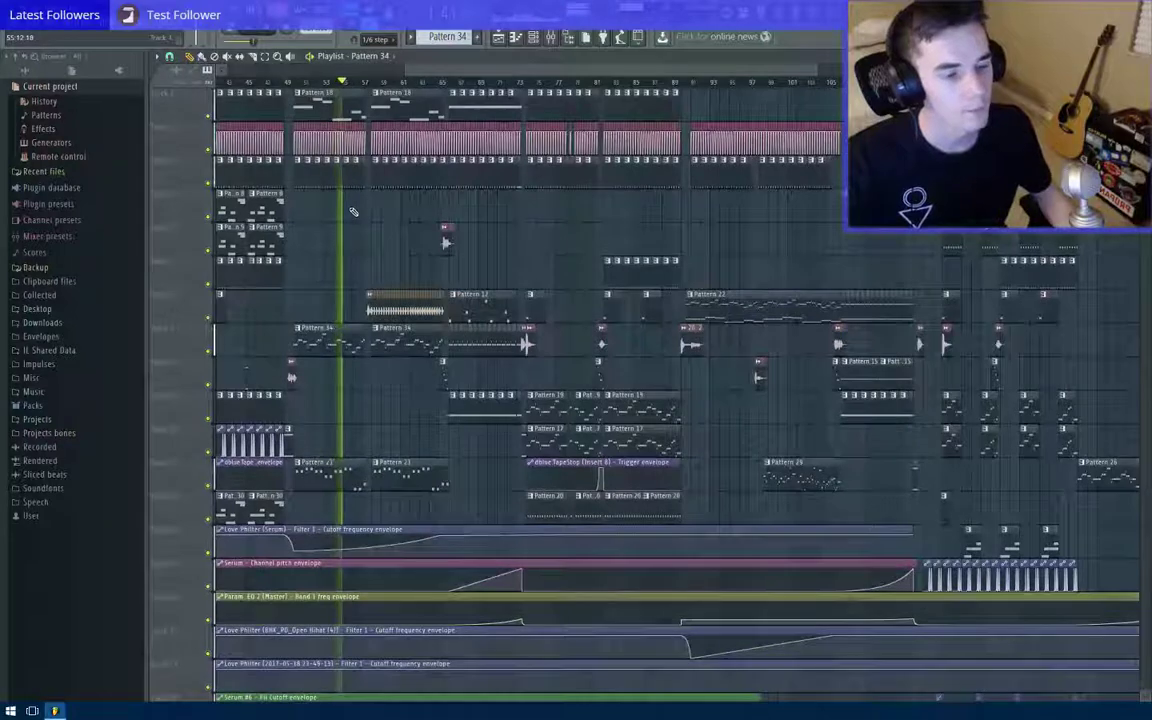
scroll(353, 212, down, 4)
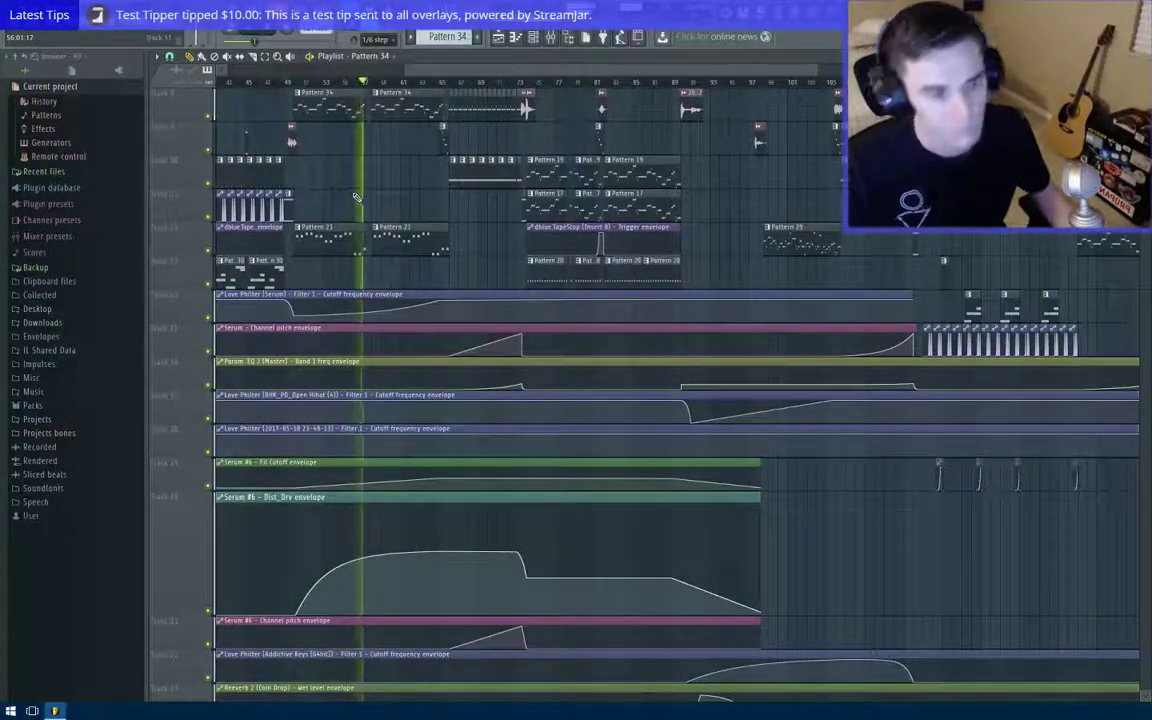
scroll(356, 196, up, 4)
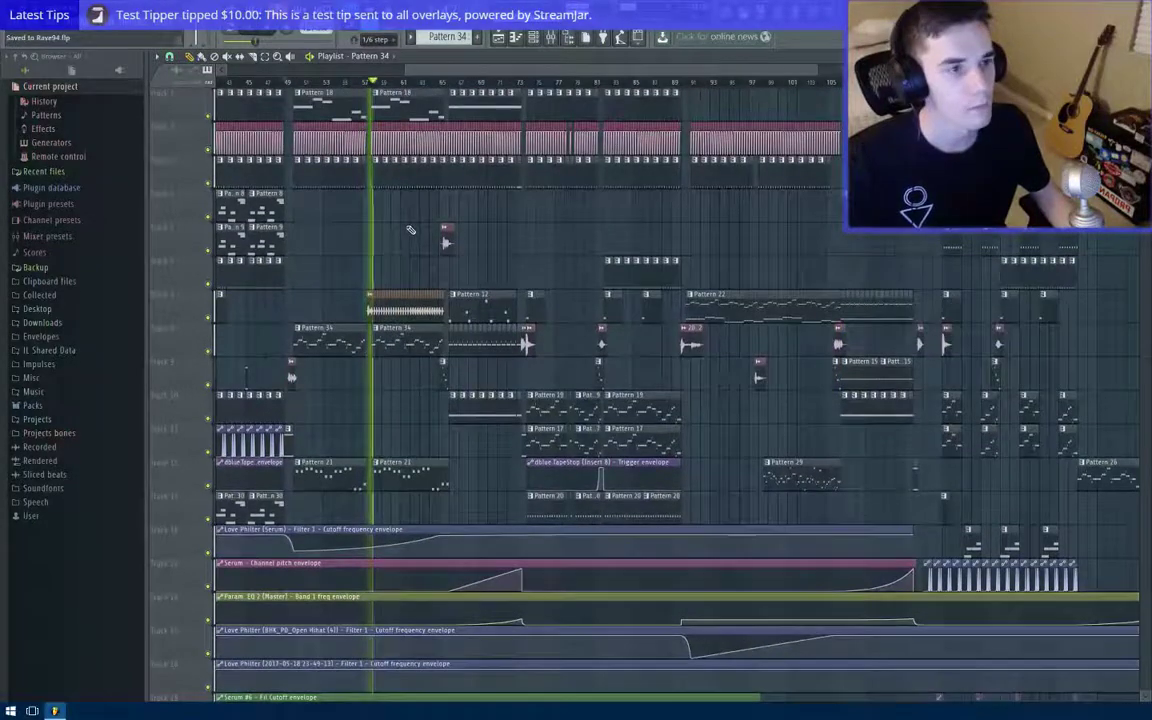
scroll(364, 187, down, 7)
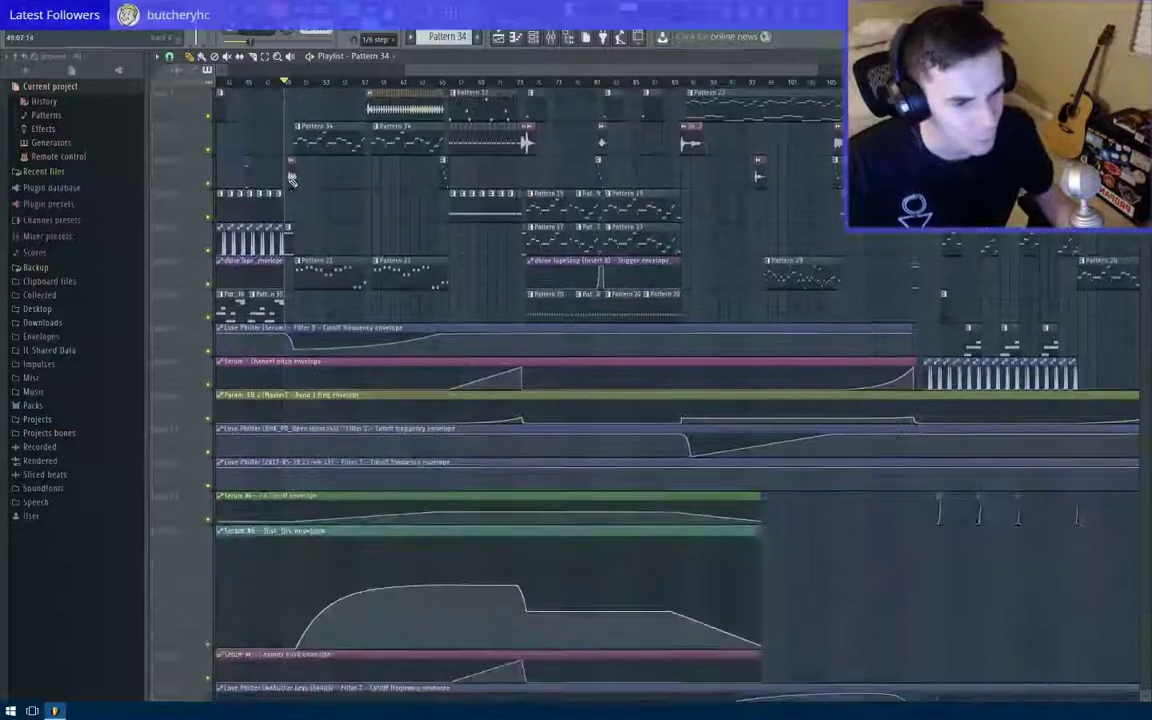
scroll(363, 180, up, 7)
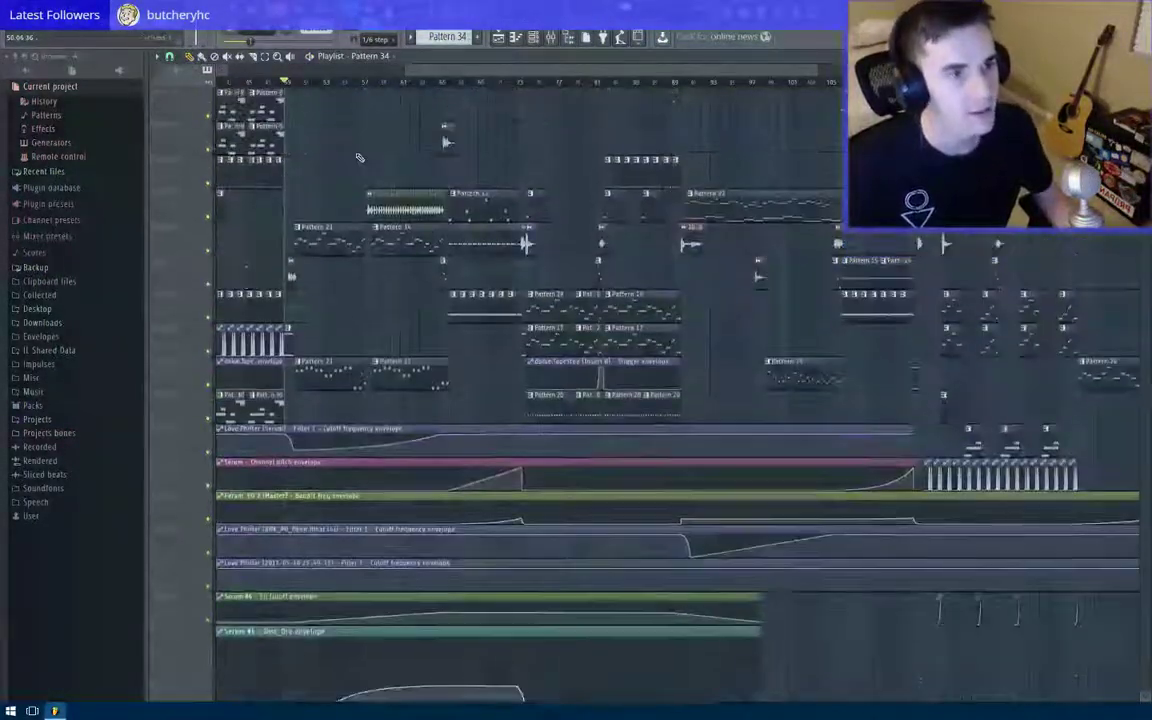
Step: Open Pattern 18, inspect the Verse Bass synth it uses, and return to the playlist
double_click(338, 110)
key(F7)
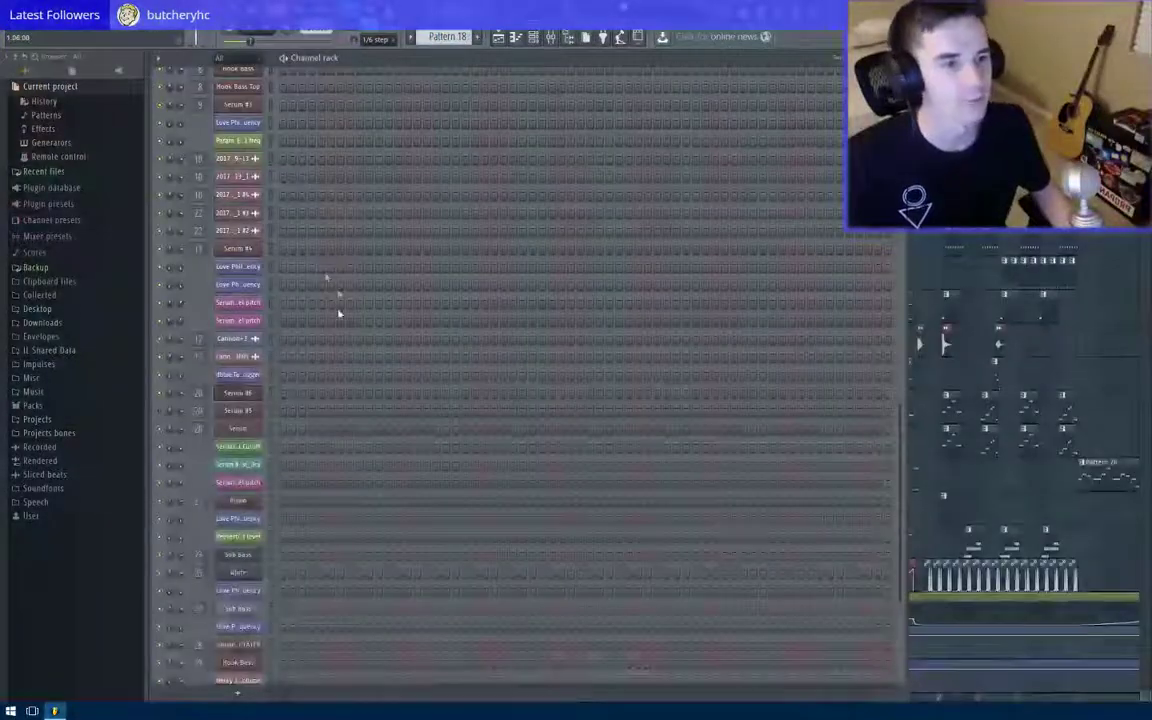
scroll(334, 270, up, 6)
click(246, 358)
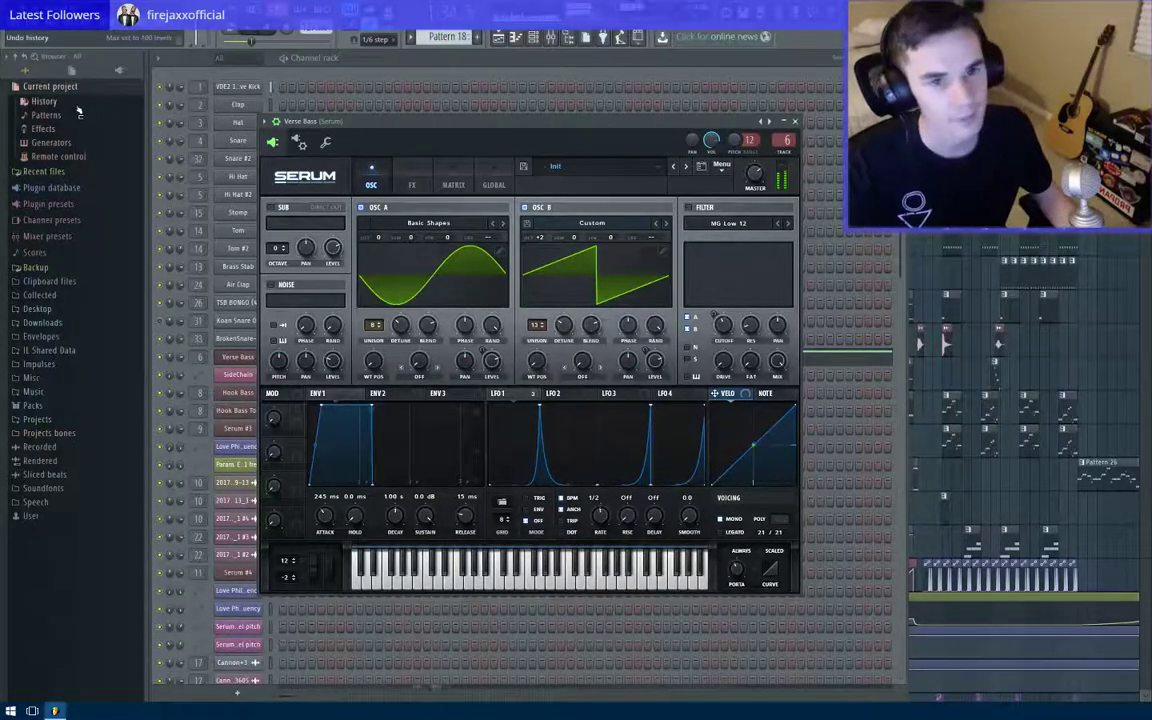
key(F5)
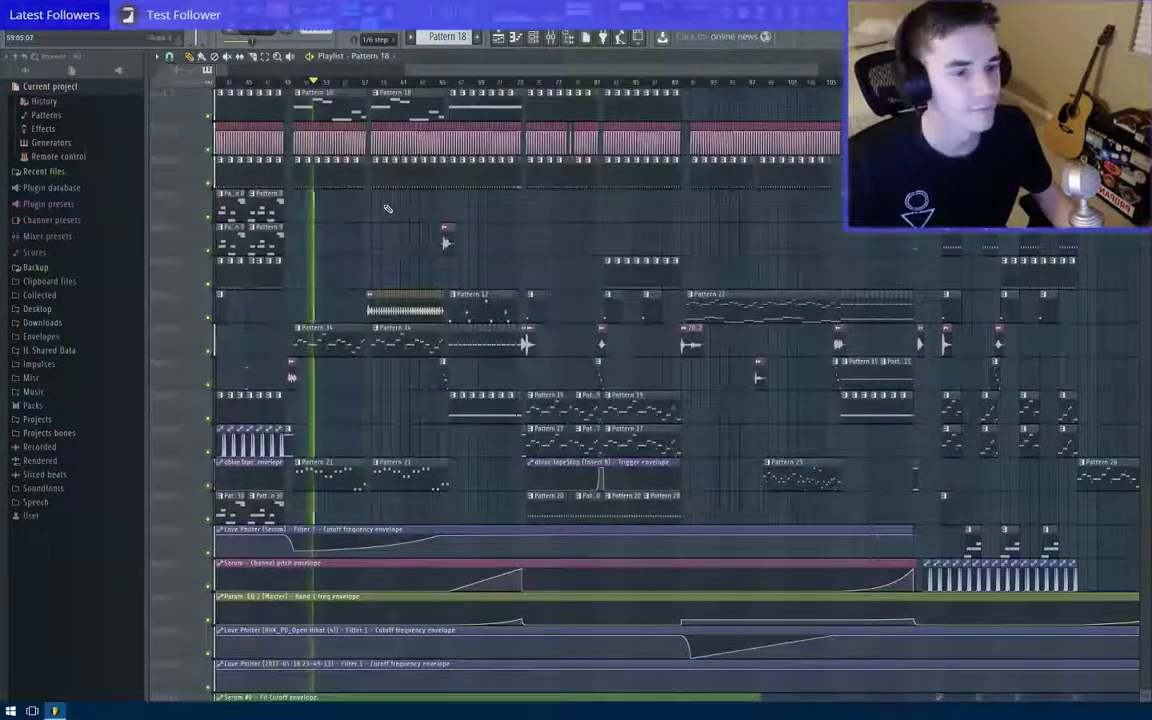
Step: Examine the Channel pitch, Fil Cutoff and Dist_Drv envelopes against the clips above them during playback from about bar 50
scroll(388, 208, down, 10)
scroll(375, 184, up, 10)
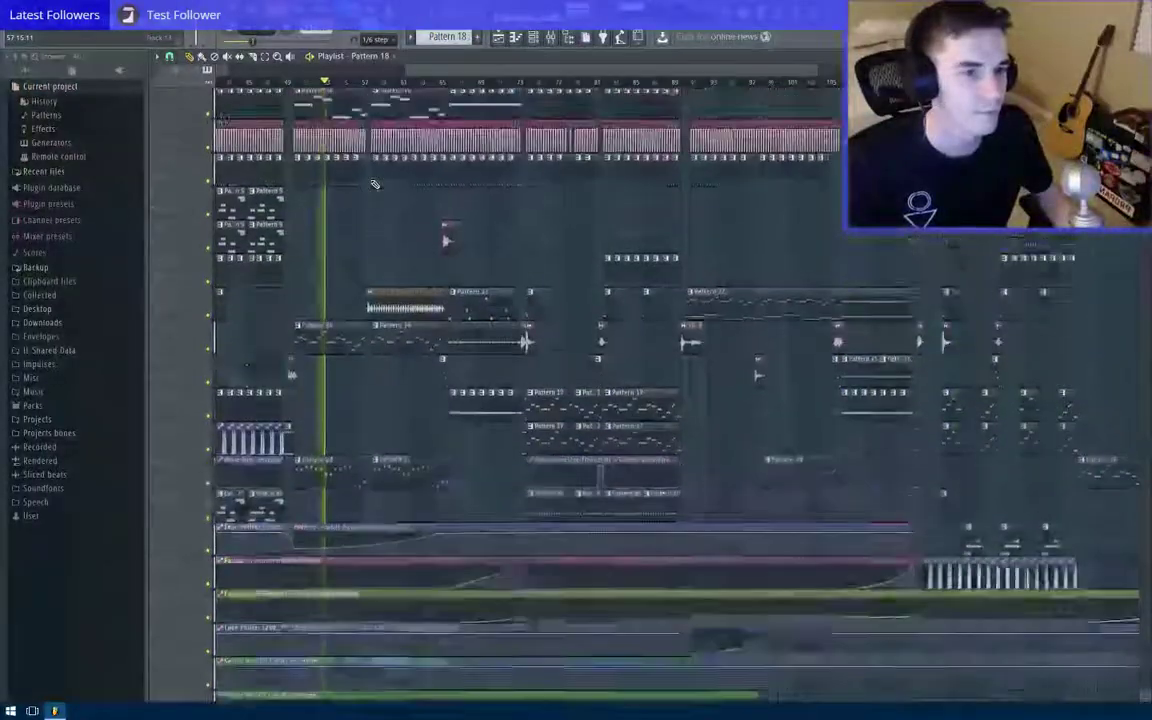
scroll(323, 243, down, 5)
scroll(368, 391, down, 3)
scroll(368, 391, up, 5)
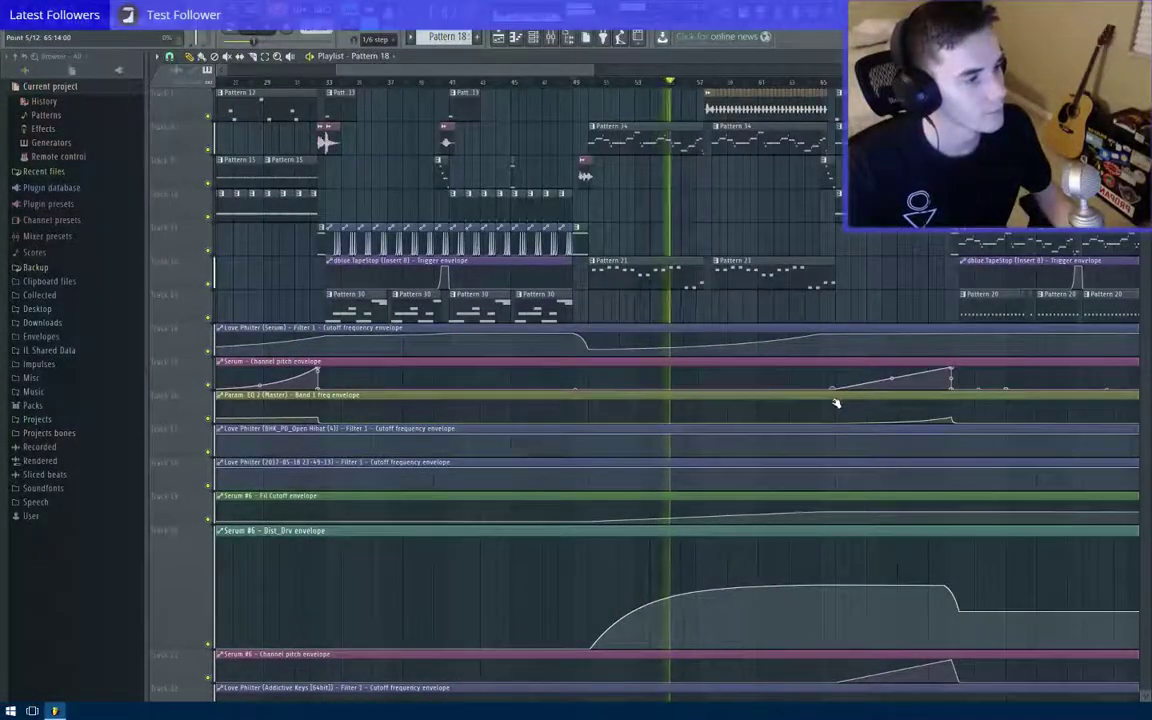
scroll(841, 354, up, 5)
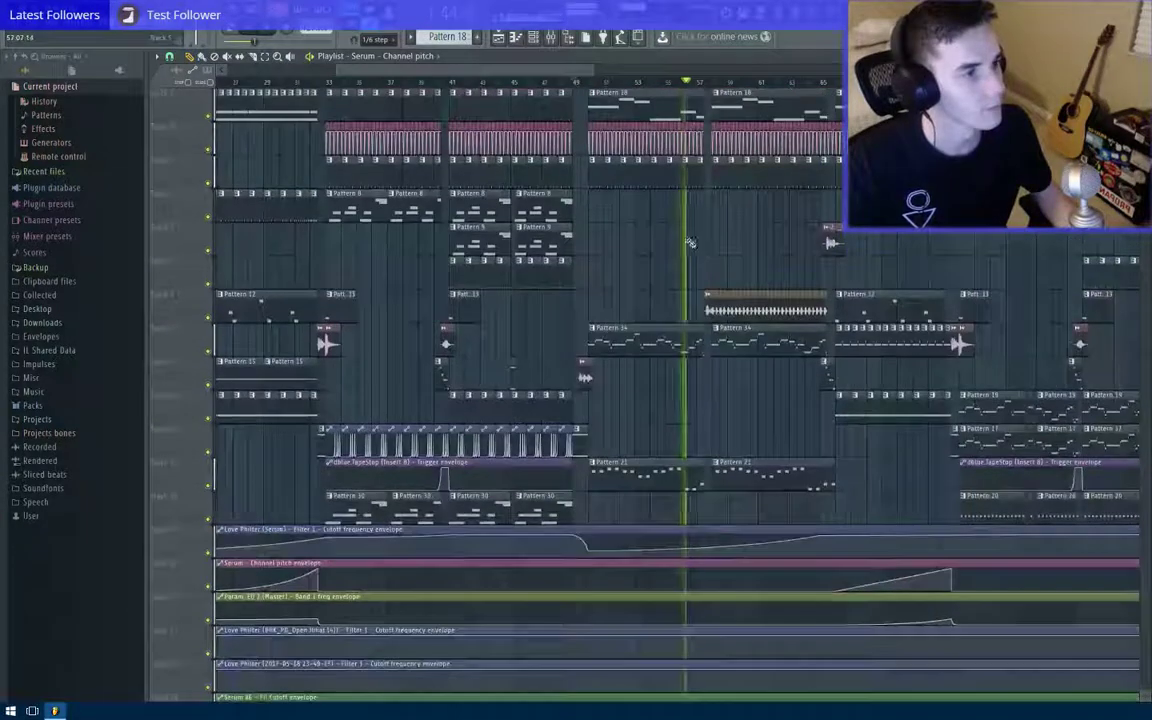
scroll(604, 283, down, 5)
scroll(604, 283, down, 5)
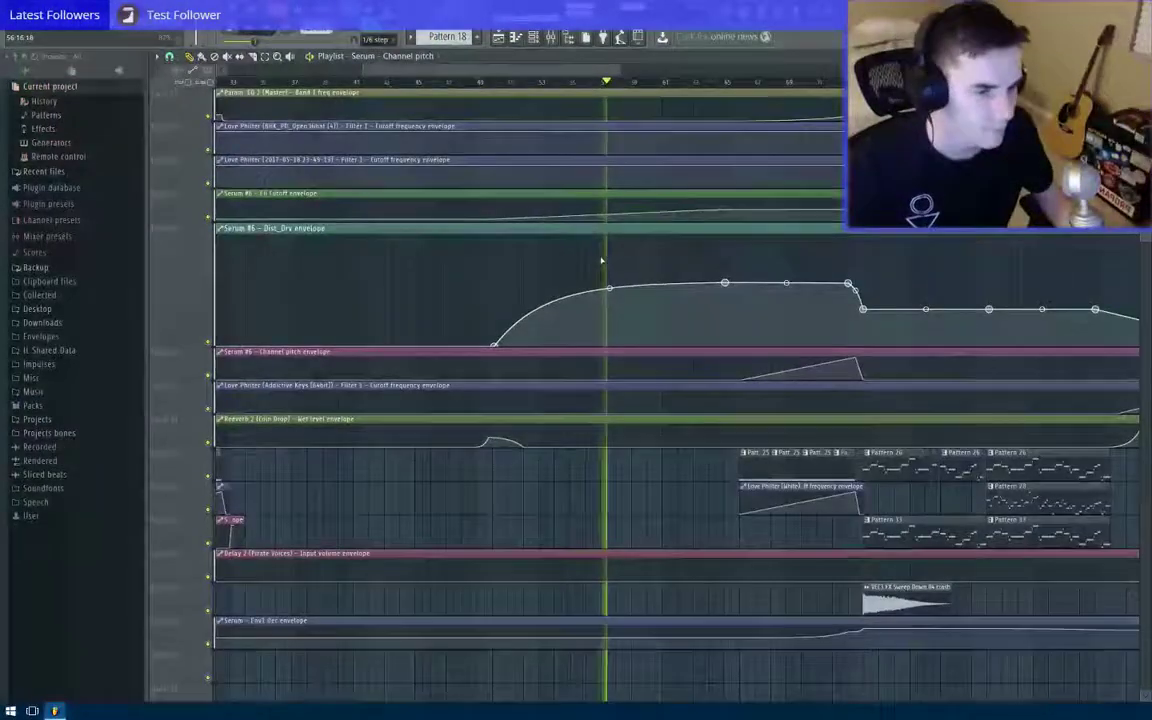
scroll(601, 262, down, 2)
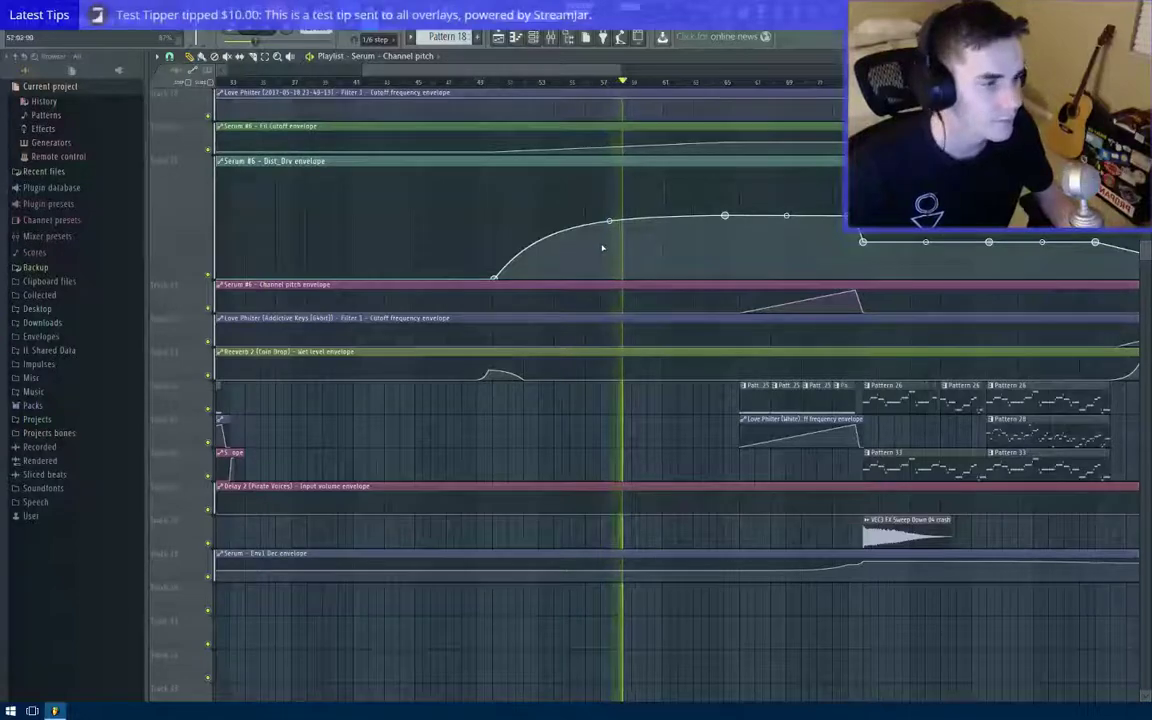
scroll(623, 242, up, 8)
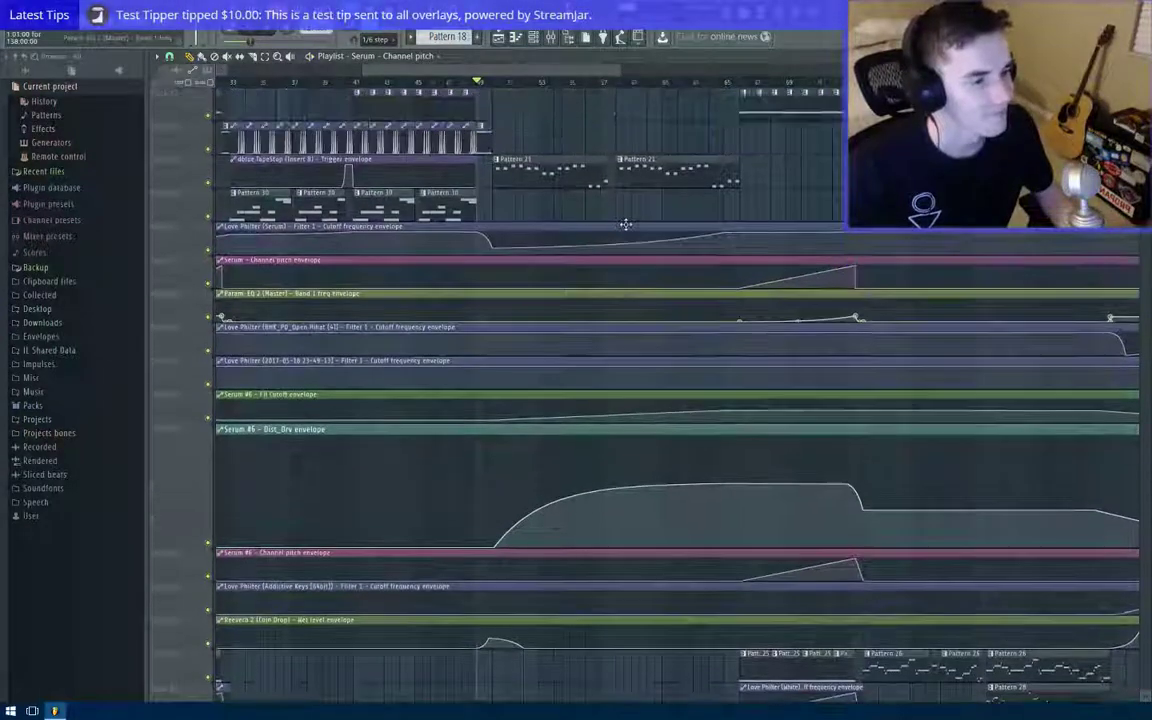
scroll(629, 215, up, 6)
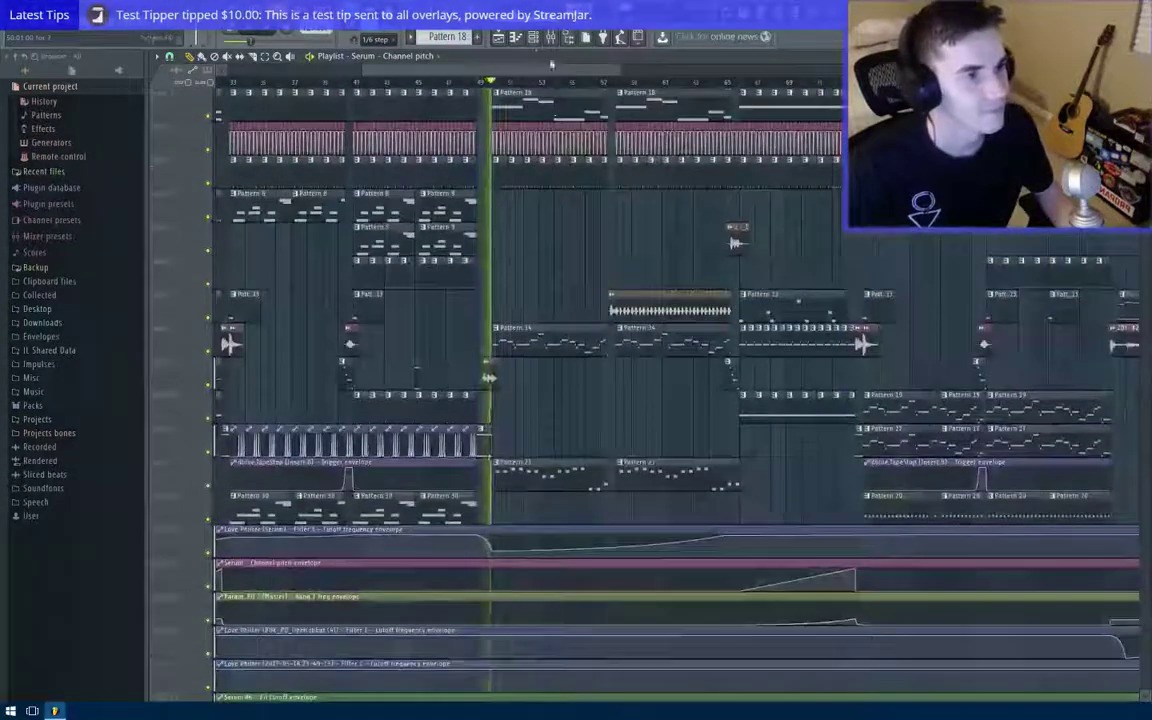
Step: Open the Verse Bass synth, check the controller link on its channel pitch without changing it, and return to the playlist
key(F6)
click(245, 357)
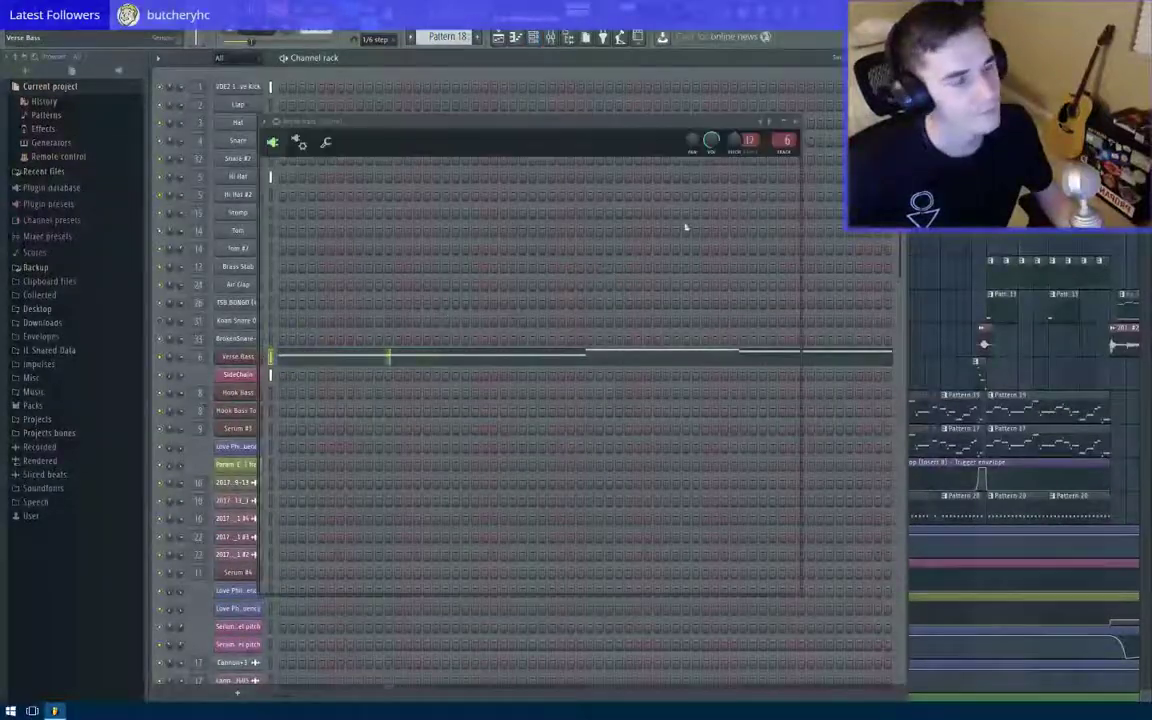
right_click(733, 141)
click(754, 241)
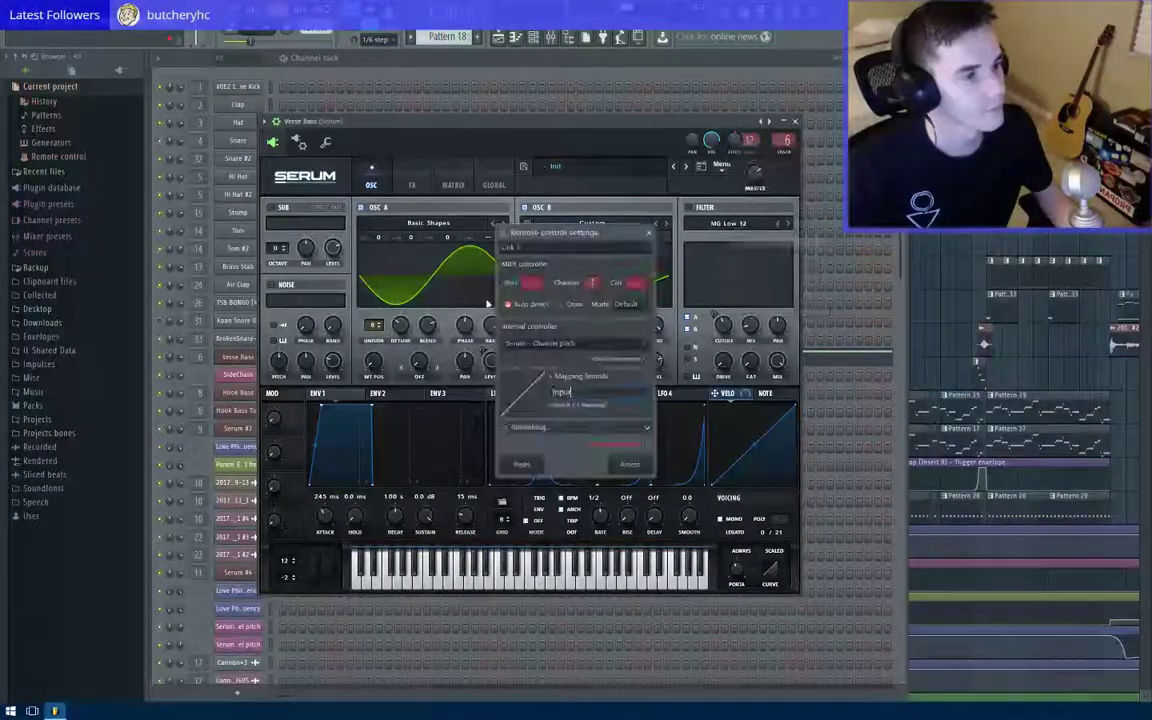
click(650, 234)
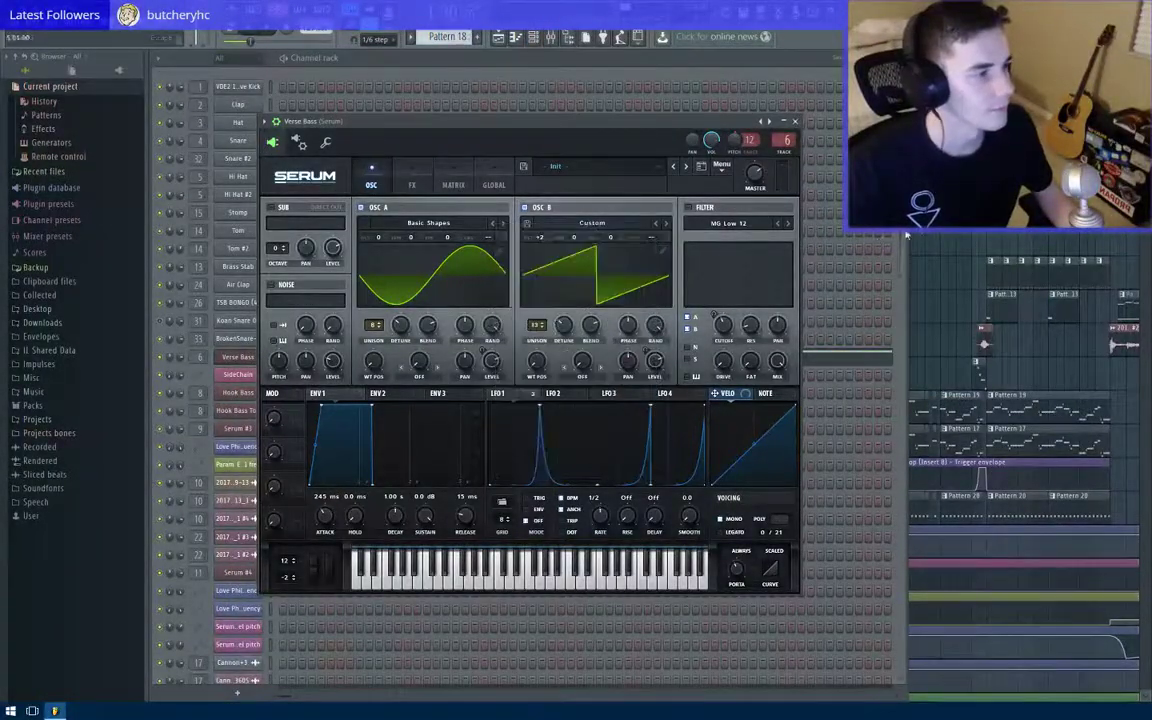
key(F5)
Step: Examine the automation tracks beneath the Pattern 34 and Pattern 21 clips, down to the Serum Env1 envelope
scroll(383, 351, down, 6)
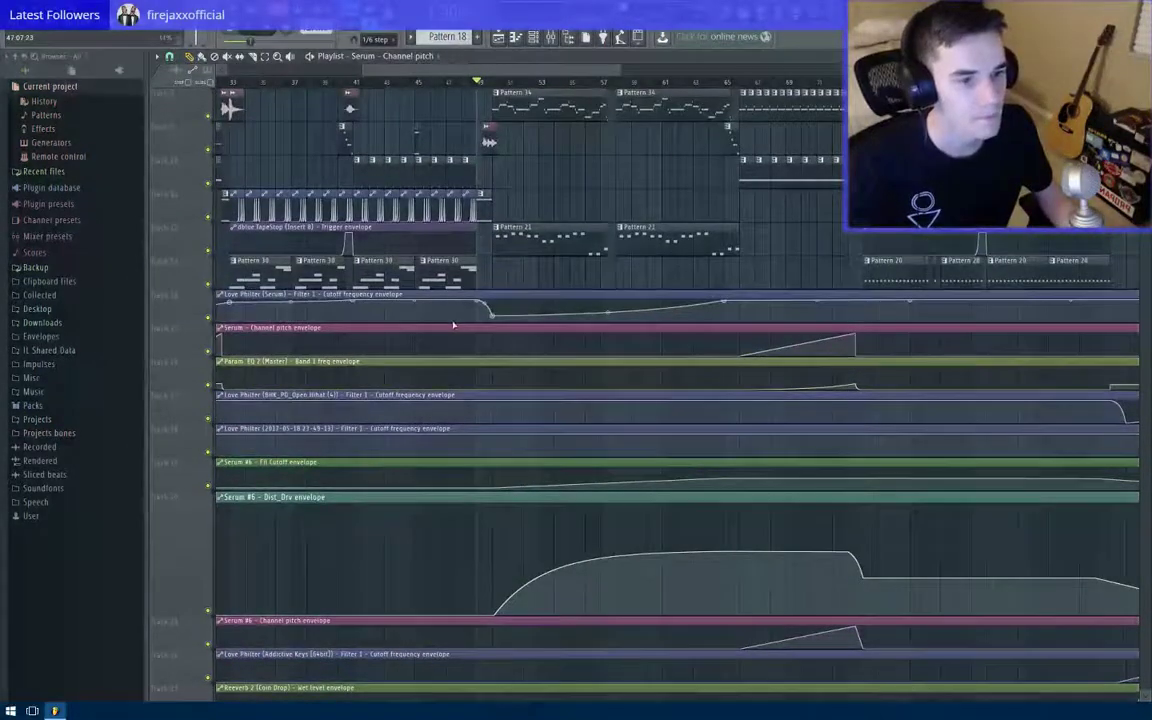
scroll(453, 325, down, 6)
scroll(453, 325, down, 6)
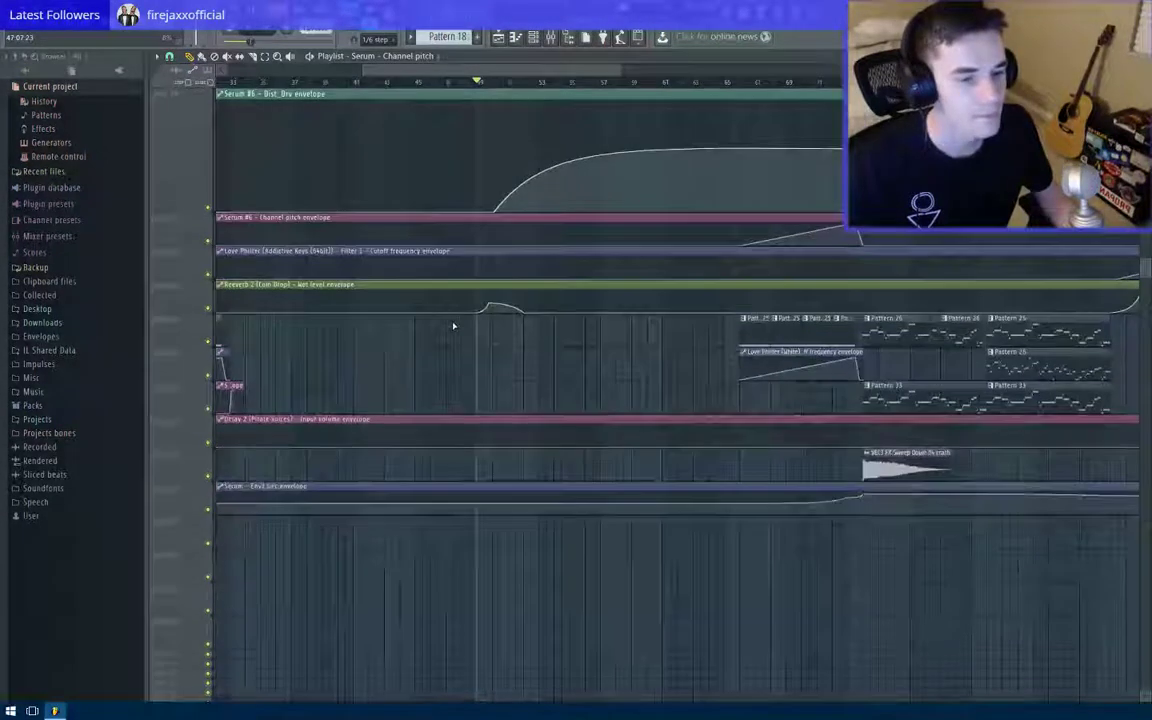
scroll(455, 324, up, 8)
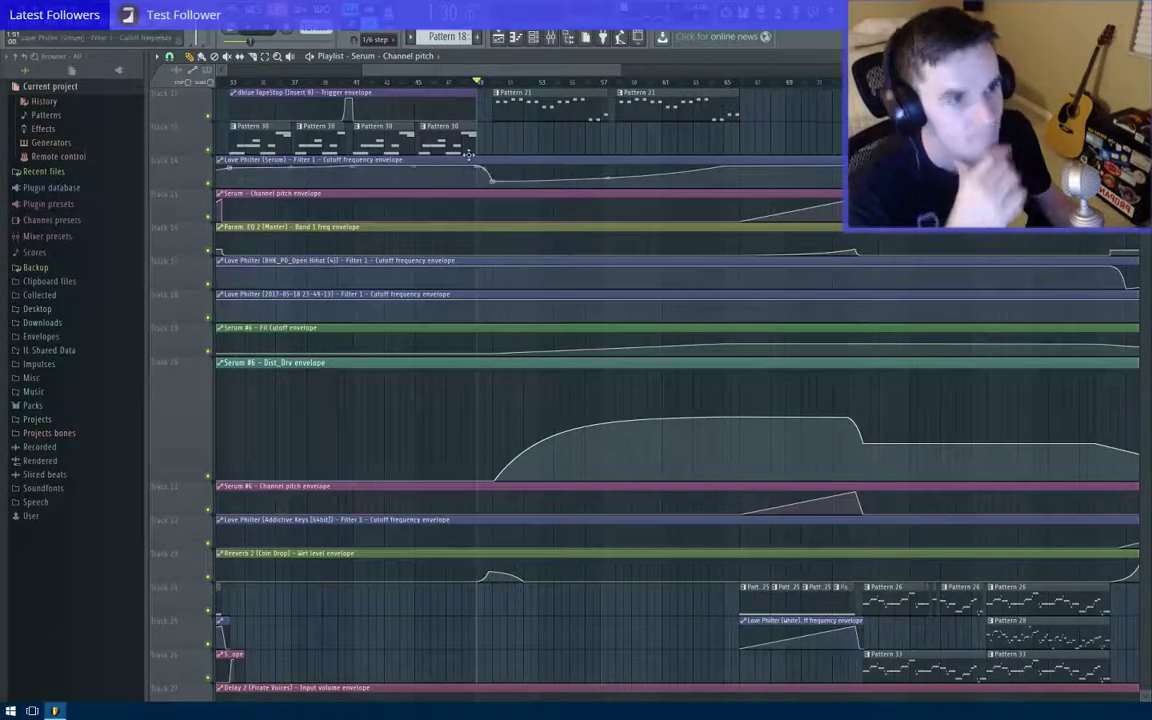
Step: Listen to the section from about bar 50 with the Serum Channel pitch track muted, and unmute the track
scroll(220, 178, up, 11)
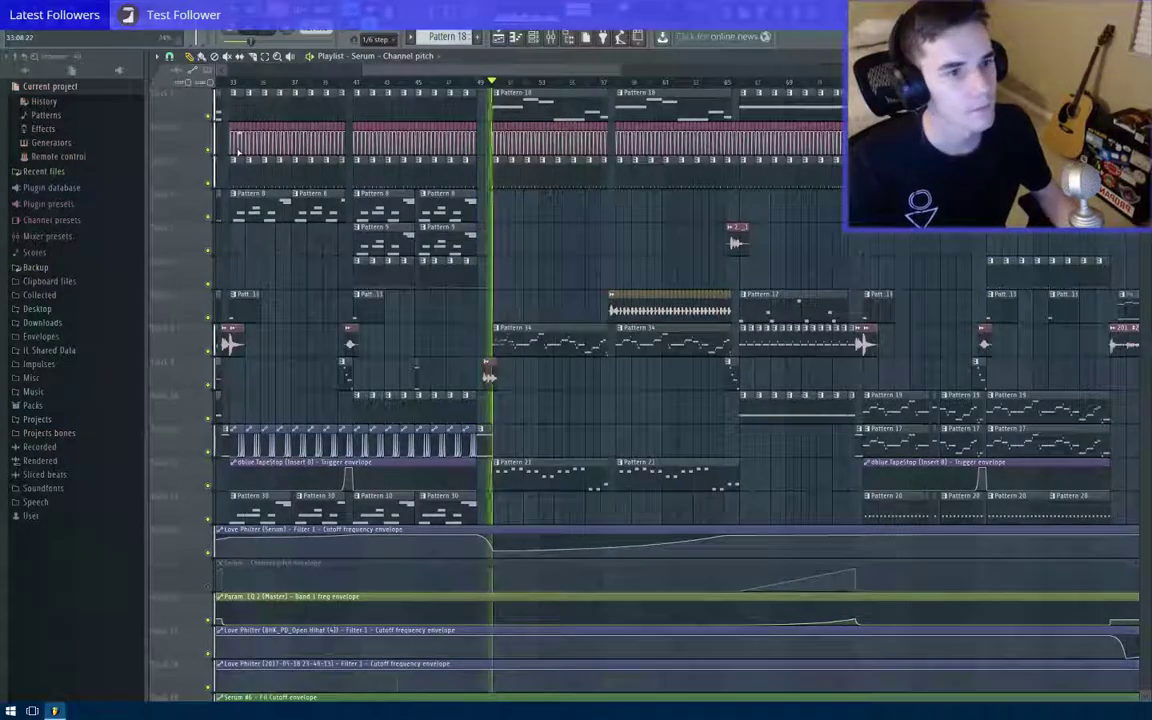
scroll(249, 145, down, 3)
scroll(420, 190, down, 3)
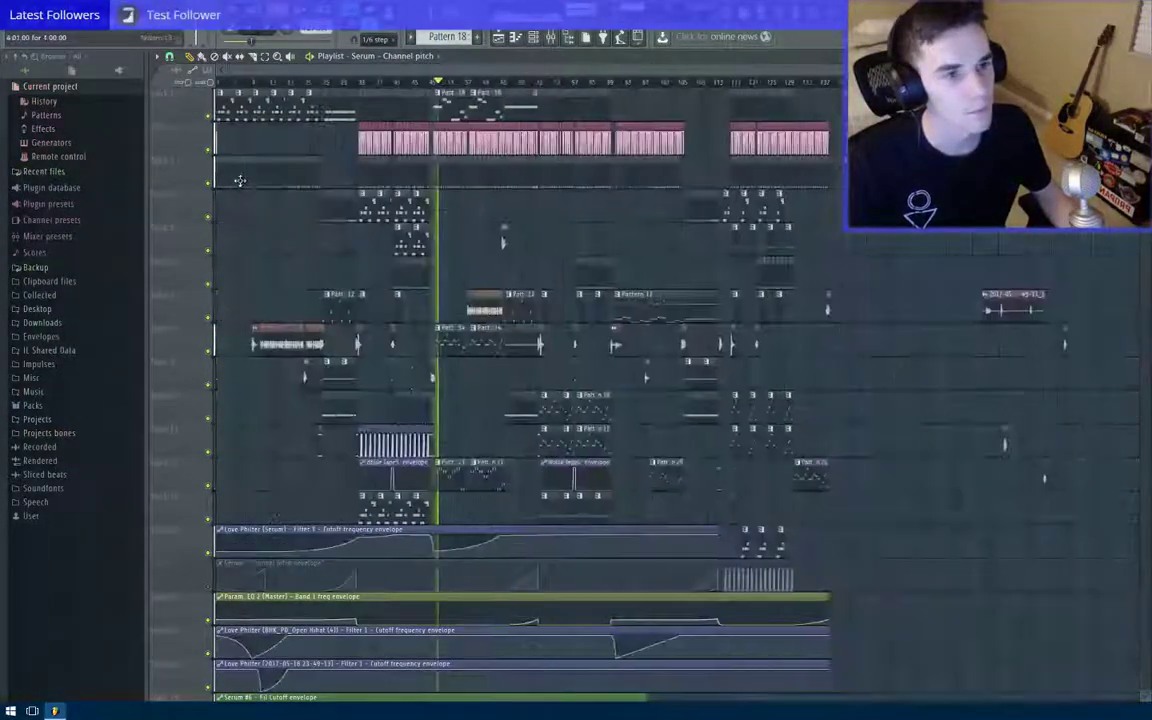
scroll(284, 226, down, 2)
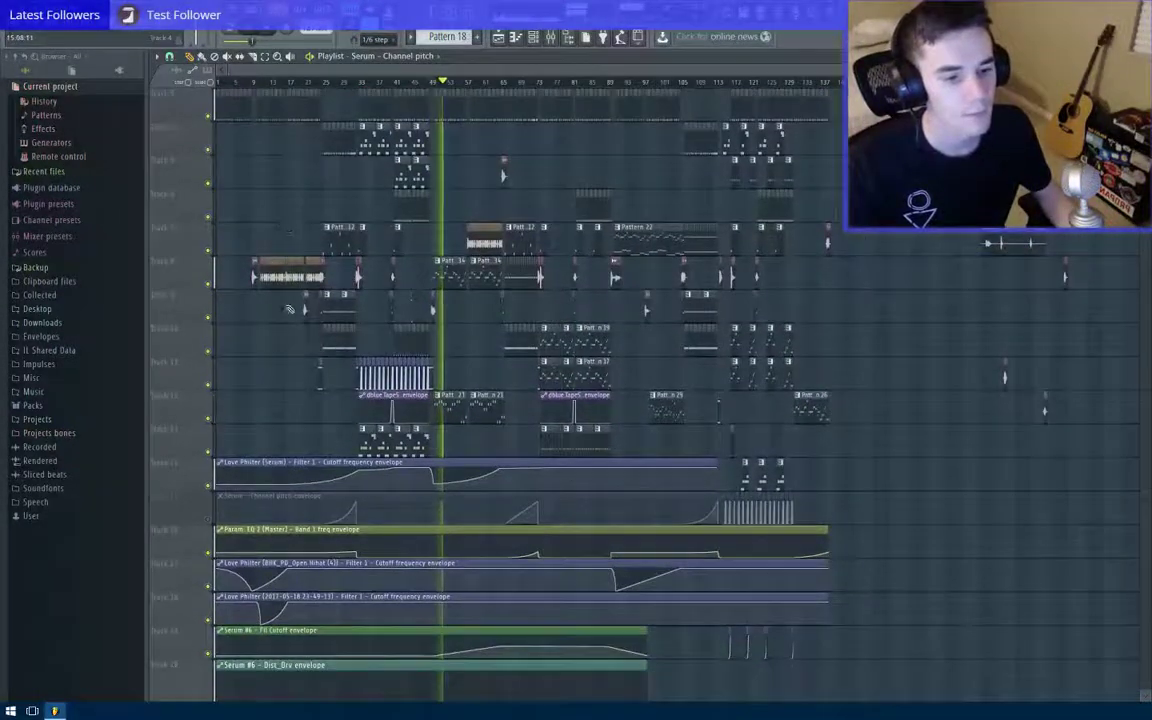
scroll(432, 314, up, 2)
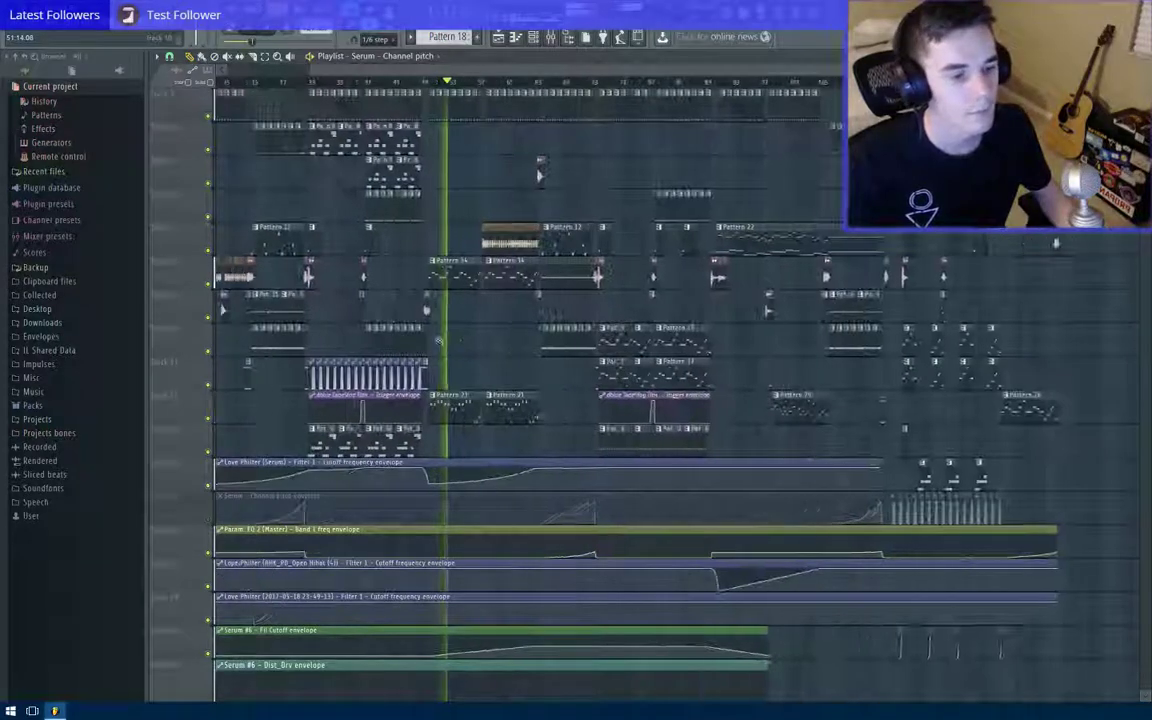
click(209, 519)
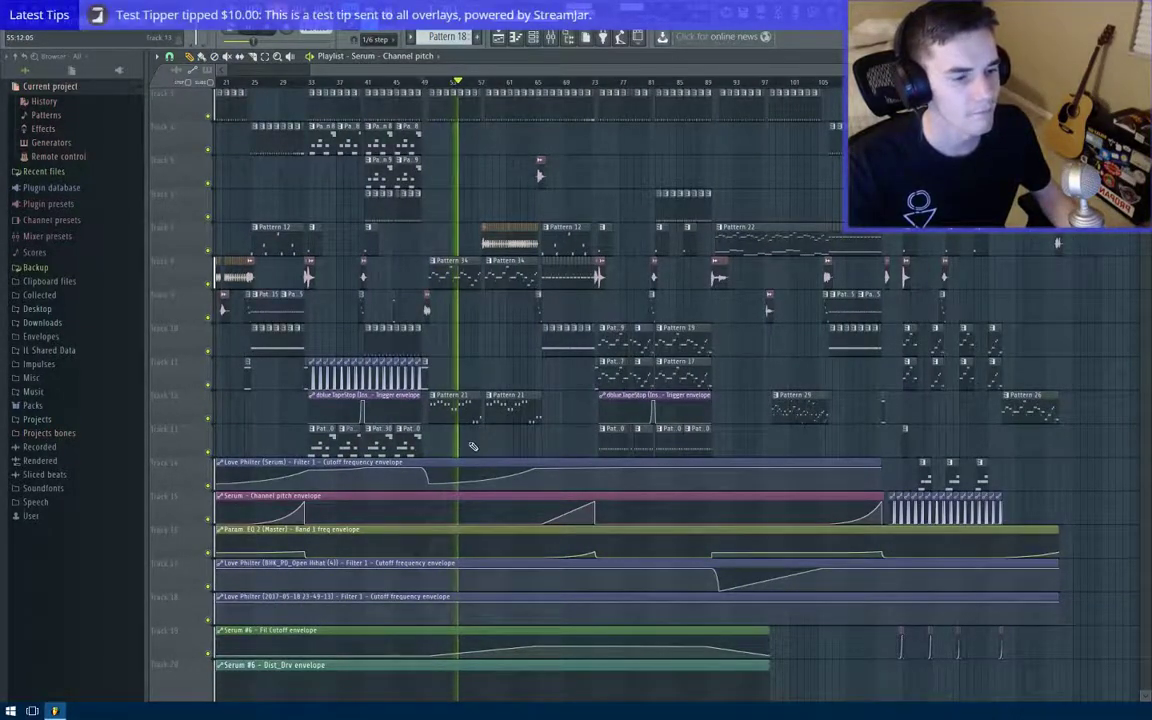
Step: Enlarge the Serum Channel pitch track and slice its clip near bar 35 and near bar 65, between the first two pitch rises
scroll(354, 408, down, 3)
scroll(307, 322, up, 3)
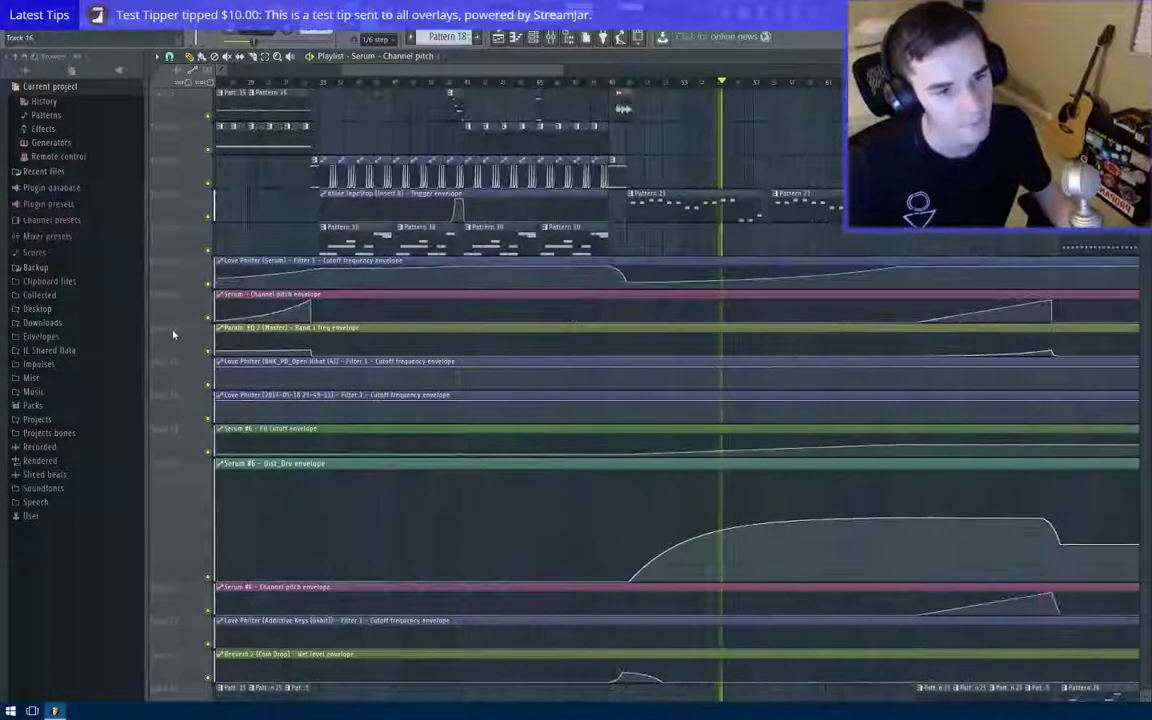
drag(172, 325, 172, 551)
scroll(357, 396, down, 2)
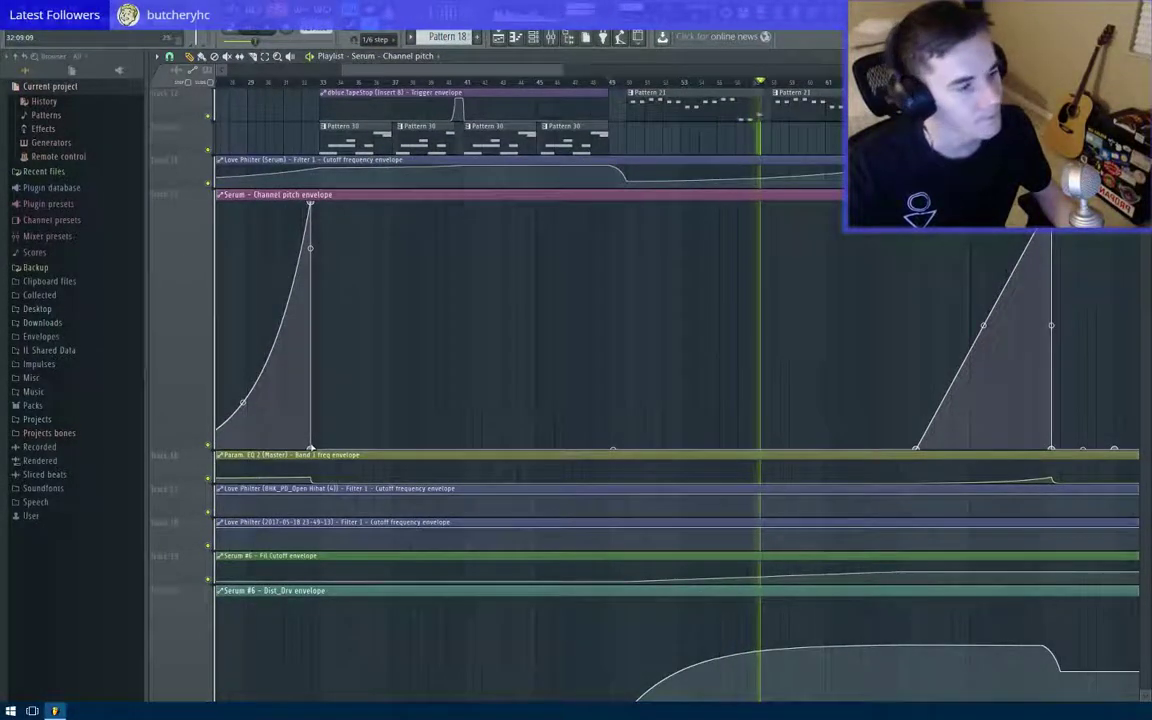
key(space)
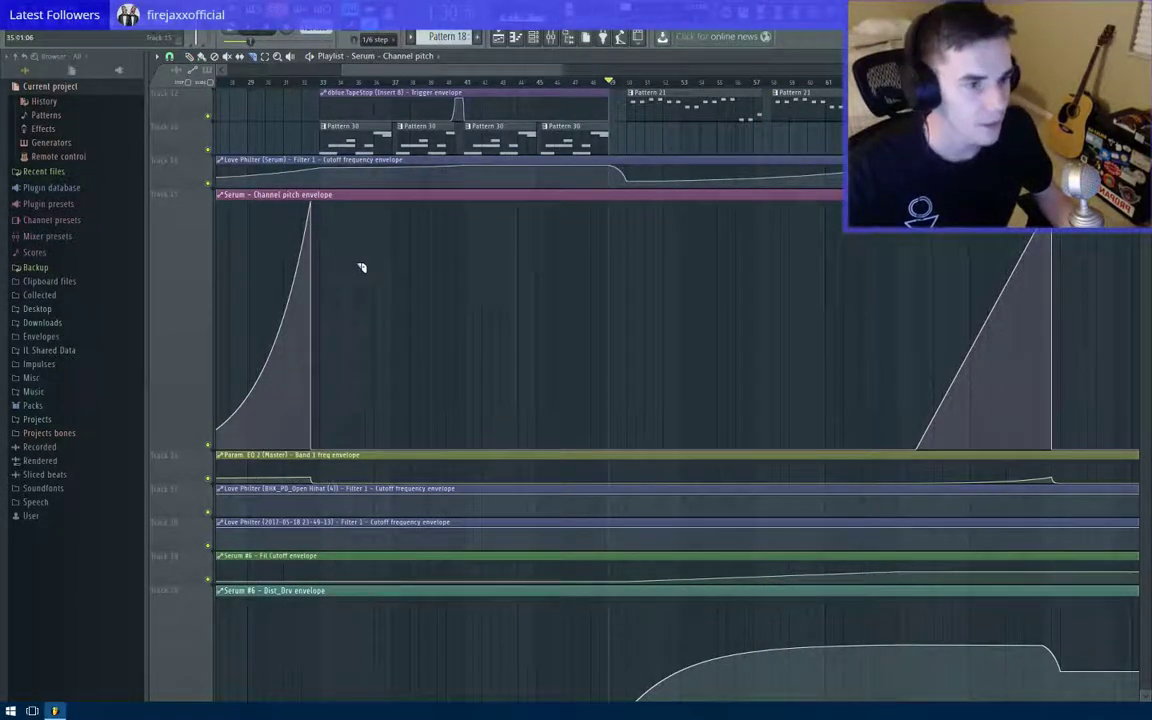
drag(826, 291, 538, 309)
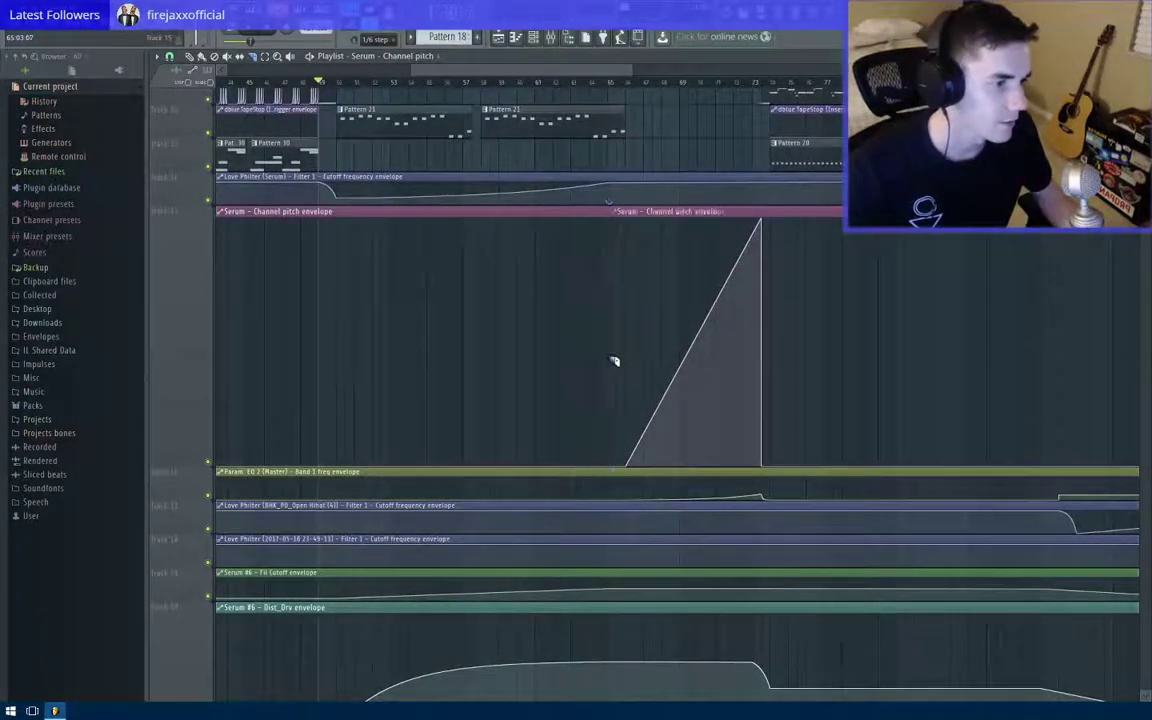
drag(383, 255, 591, 329)
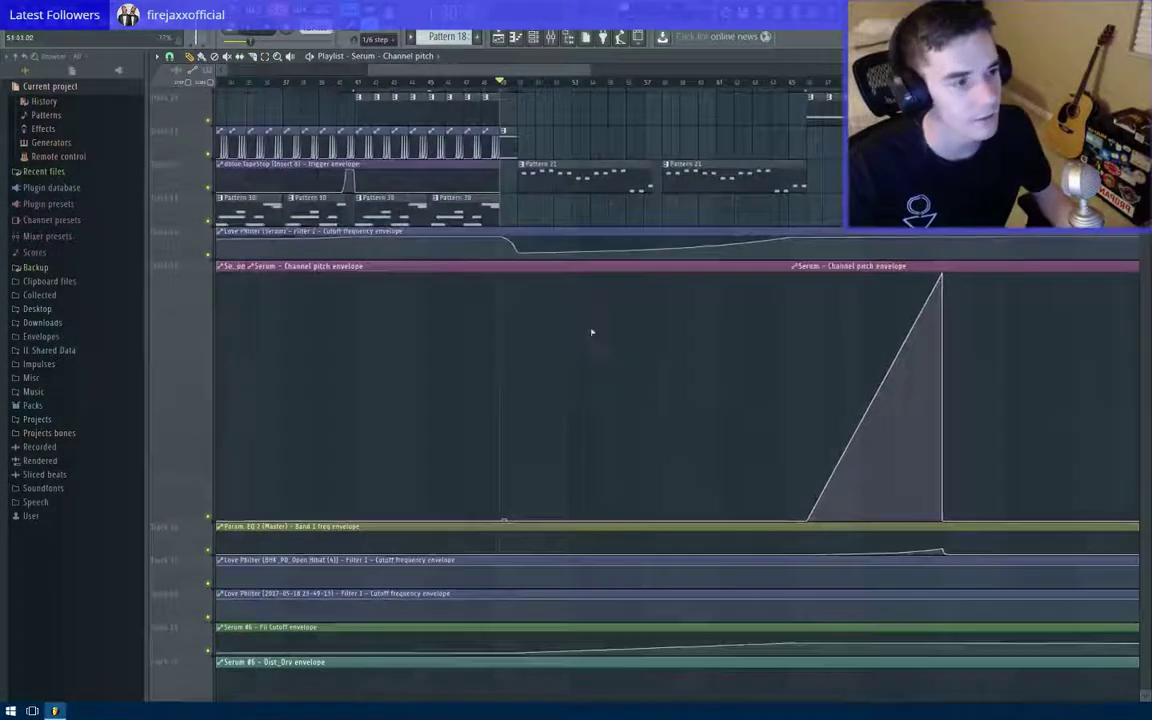
Step: Delete the middle slice of the Serum Channel pitch clip and reset the track to its normal height
scroll(489, 347, down, 5)
scroll(519, 265, up, 8)
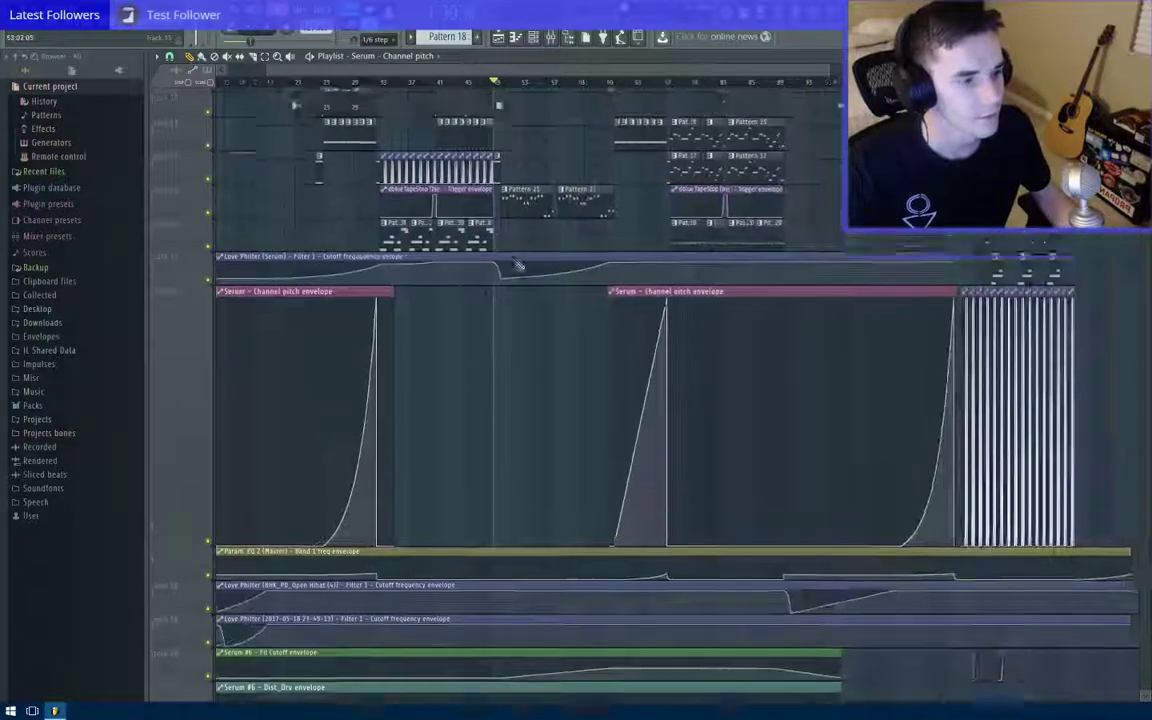
scroll(505, 125, up, 5)
scroll(520, 130, down, 10)
scroll(540, 386, down, 5)
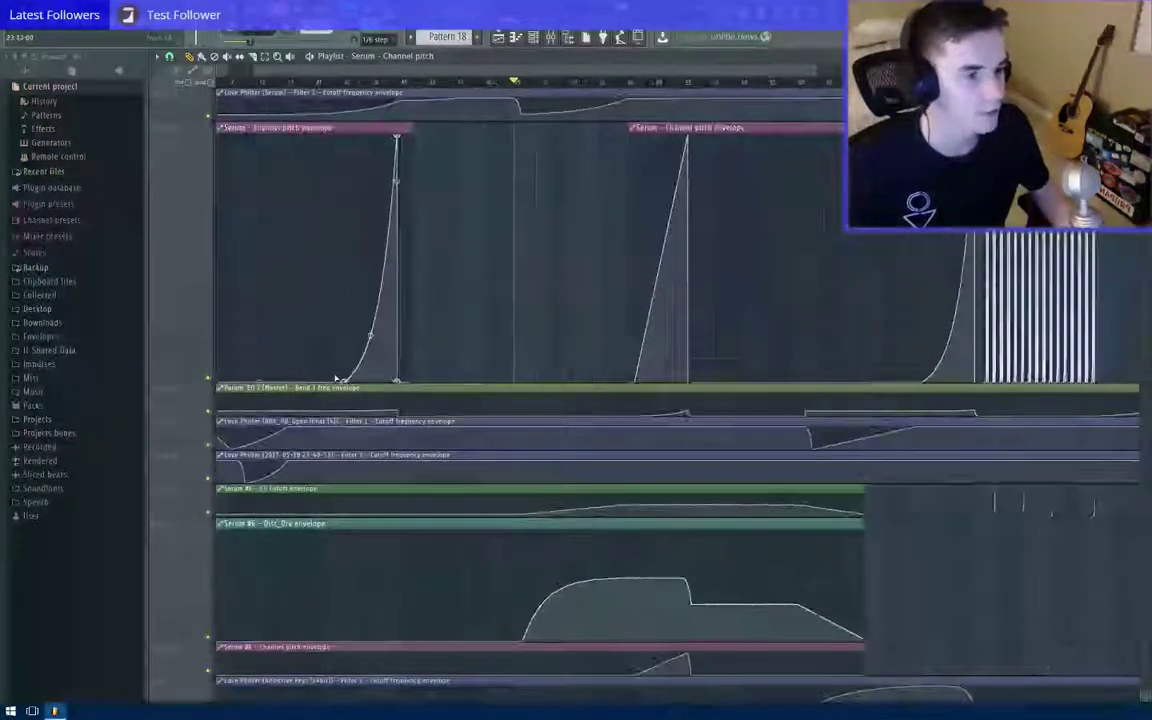
right_click(185, 379)
scroll(518, 226, up, 10)
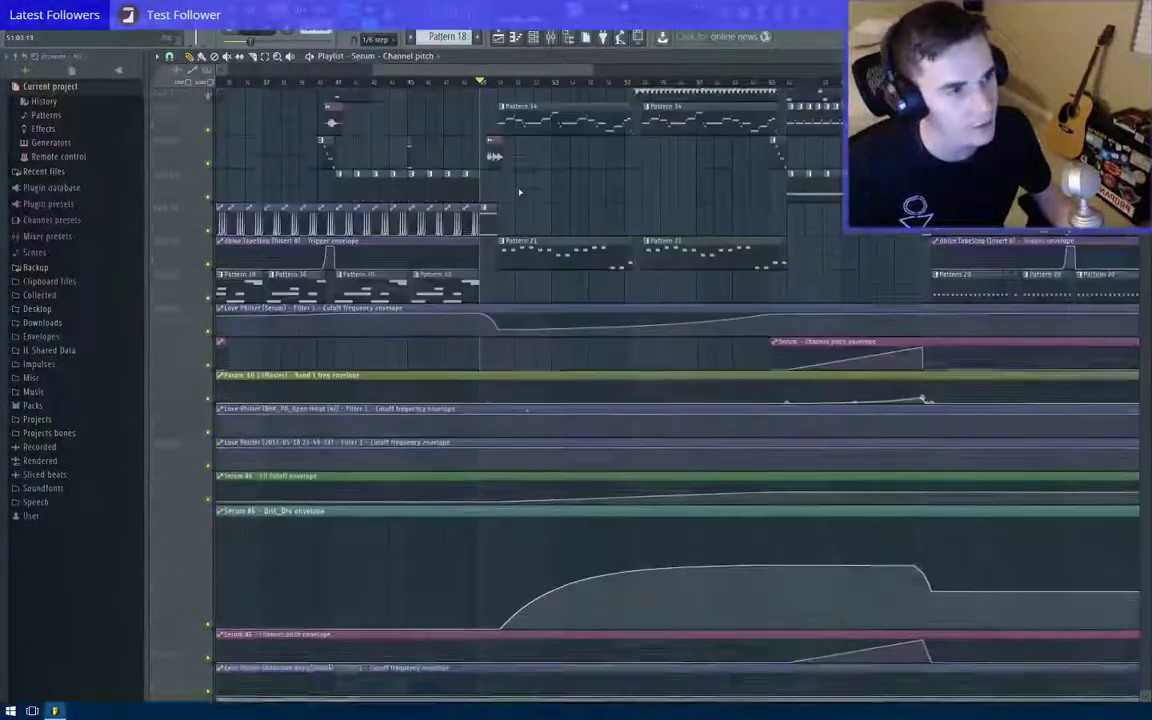
Step: Play the section from about bar 49 and examine the clips and envelopes around the gap in the Serum Channel pitch automation
key(space)
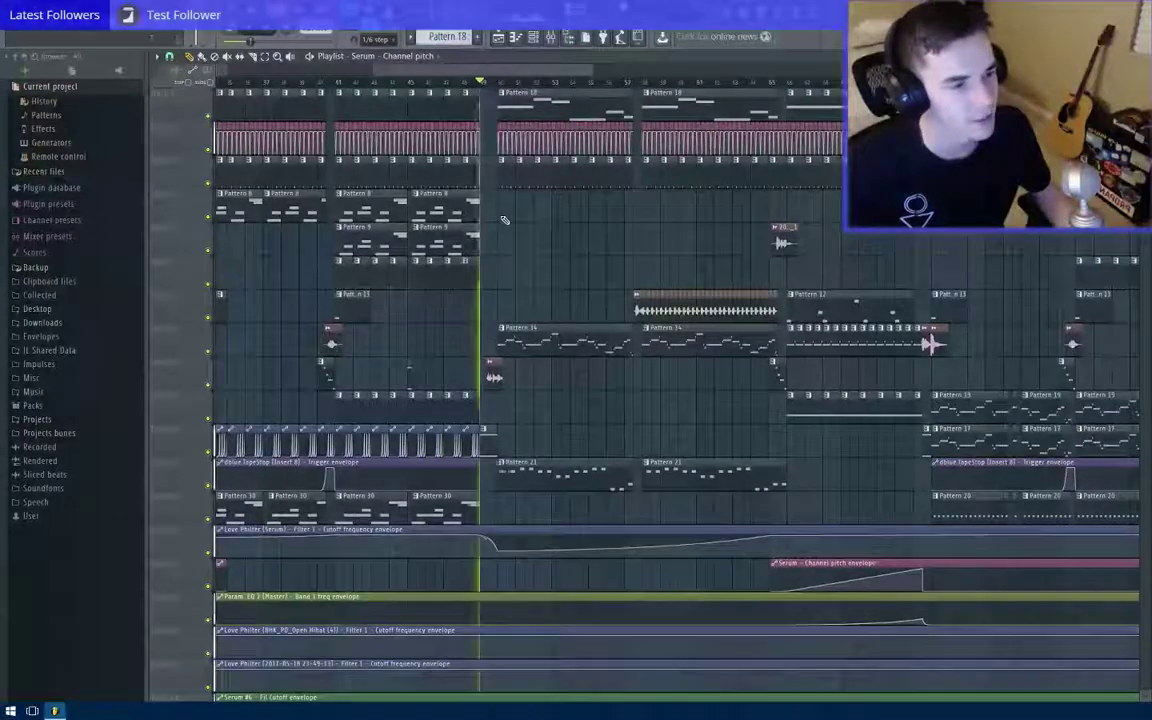
scroll(516, 240, down, 4)
scroll(547, 247, up, 3)
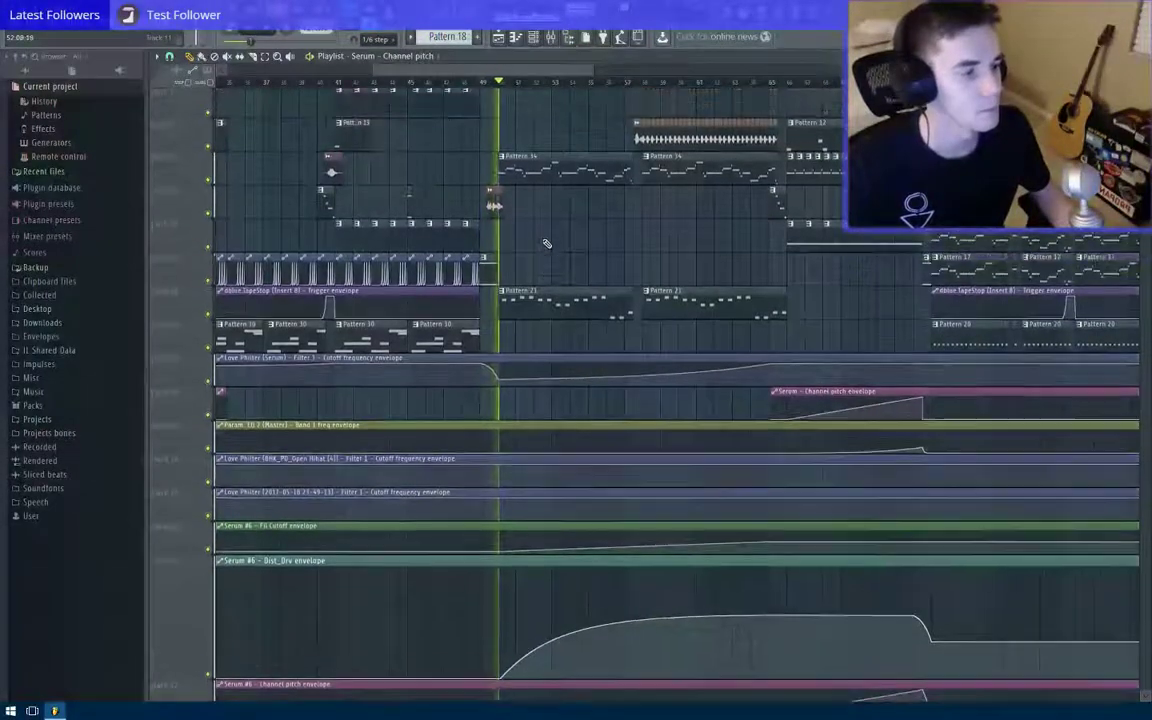
scroll(352, 460, left, 3)
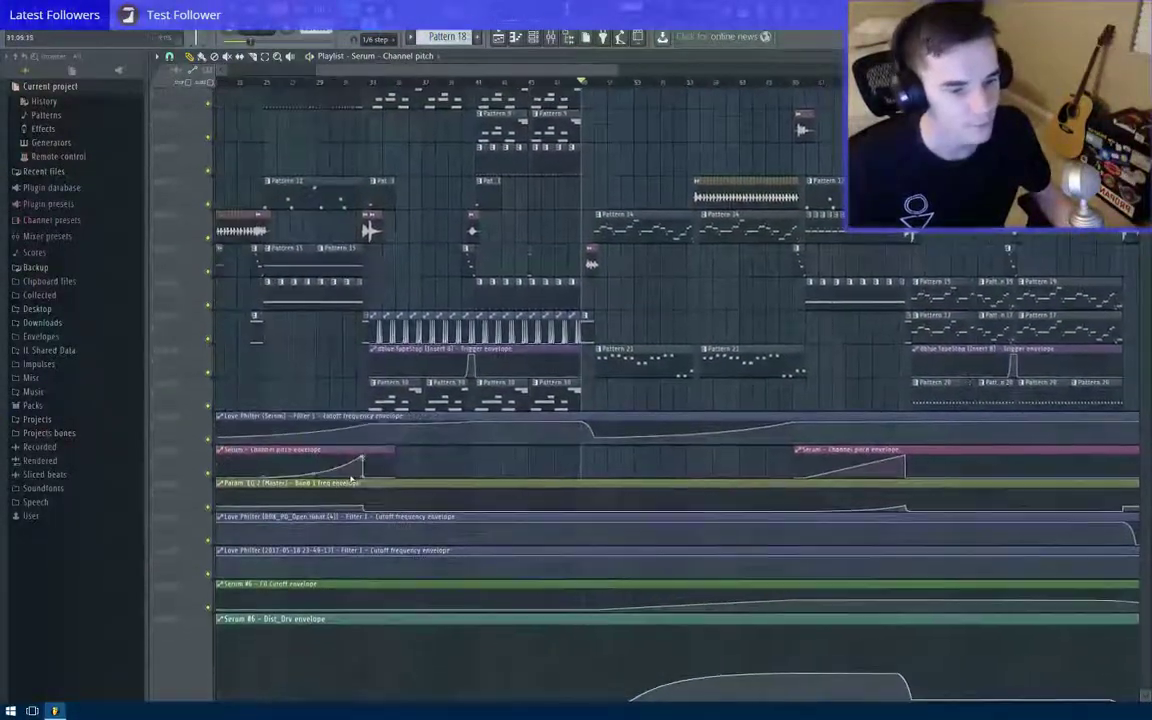
scroll(352, 478, up, 4)
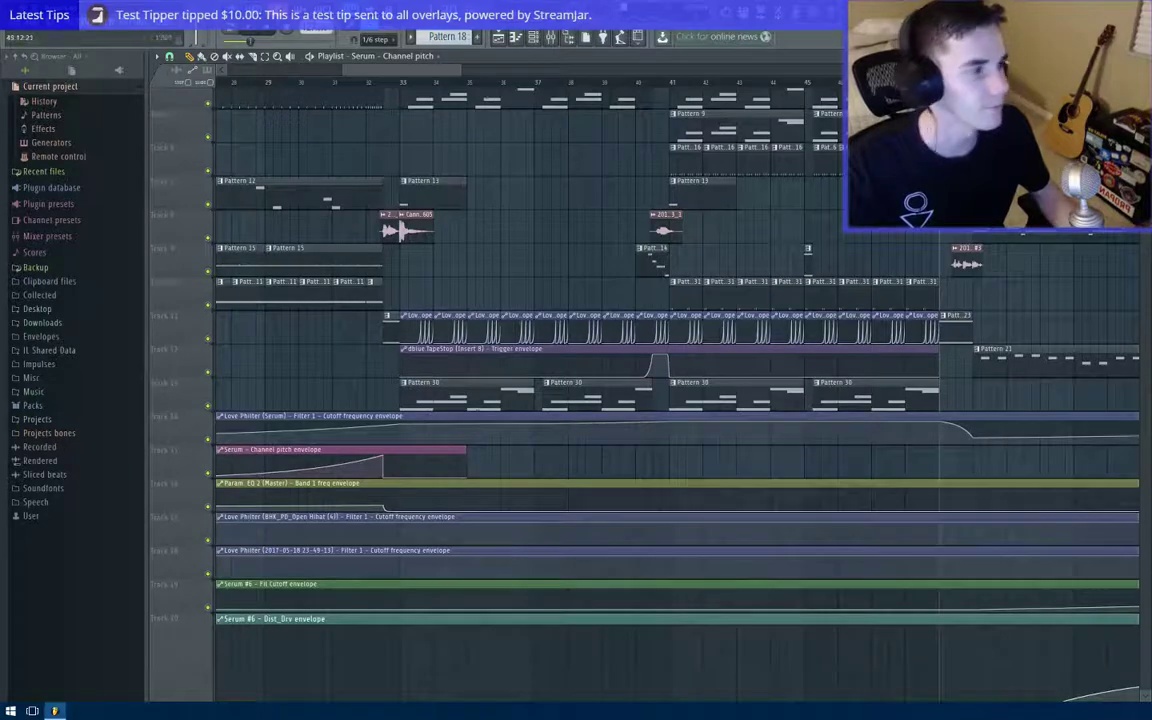
drag(1124, 207, 679, 257)
drag(588, 222, 585, 223)
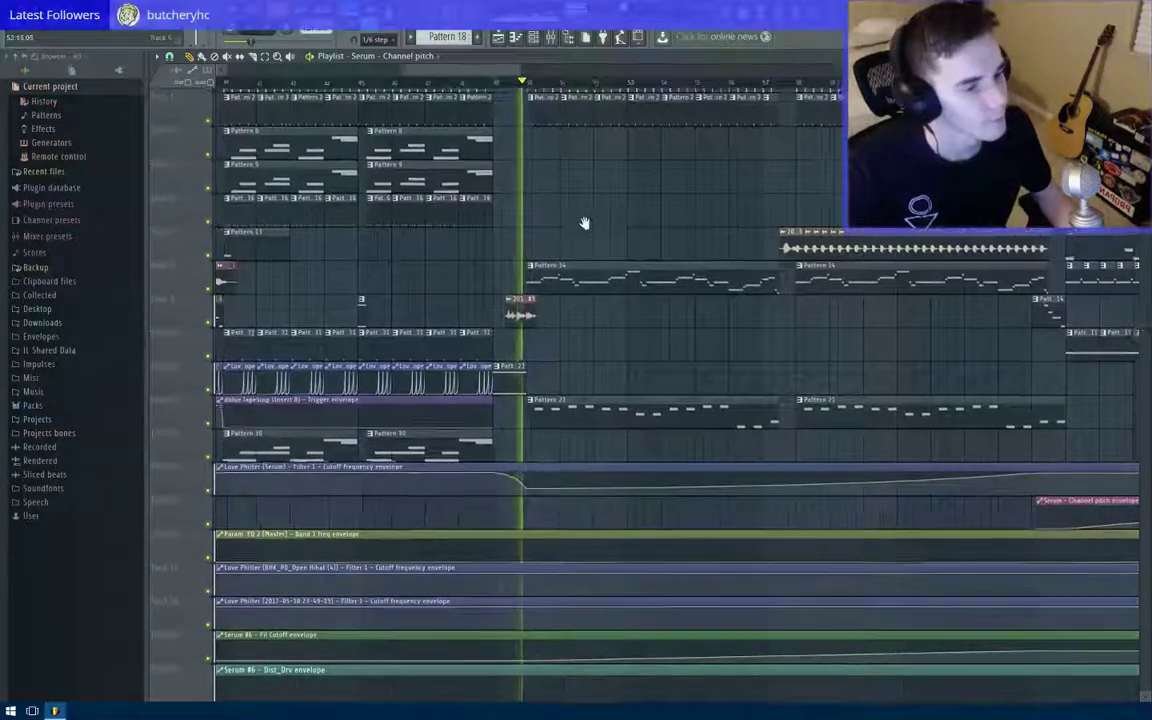
scroll(581, 226, down, 3)
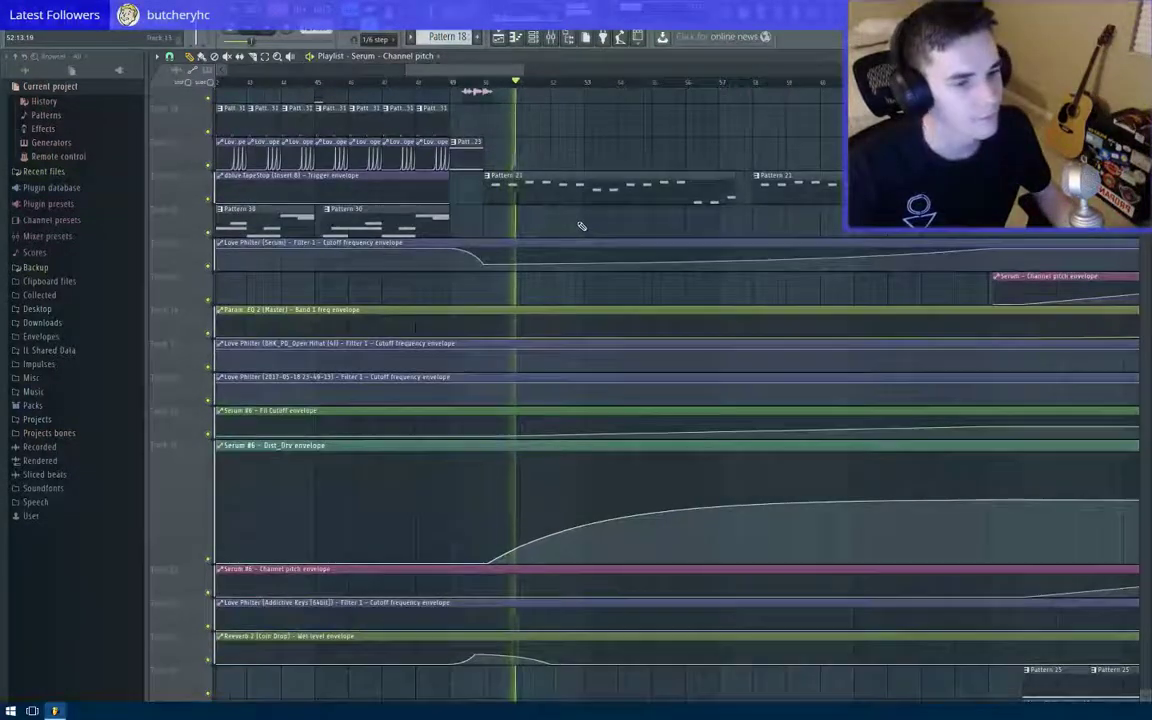
Step: Mute the Serum Channel pitch automation track, listen to the start of the Pattern 34 section, and stop playback
drag(211, 334, 213, 366)
click(212, 302)
scroll(558, 291, up, 2)
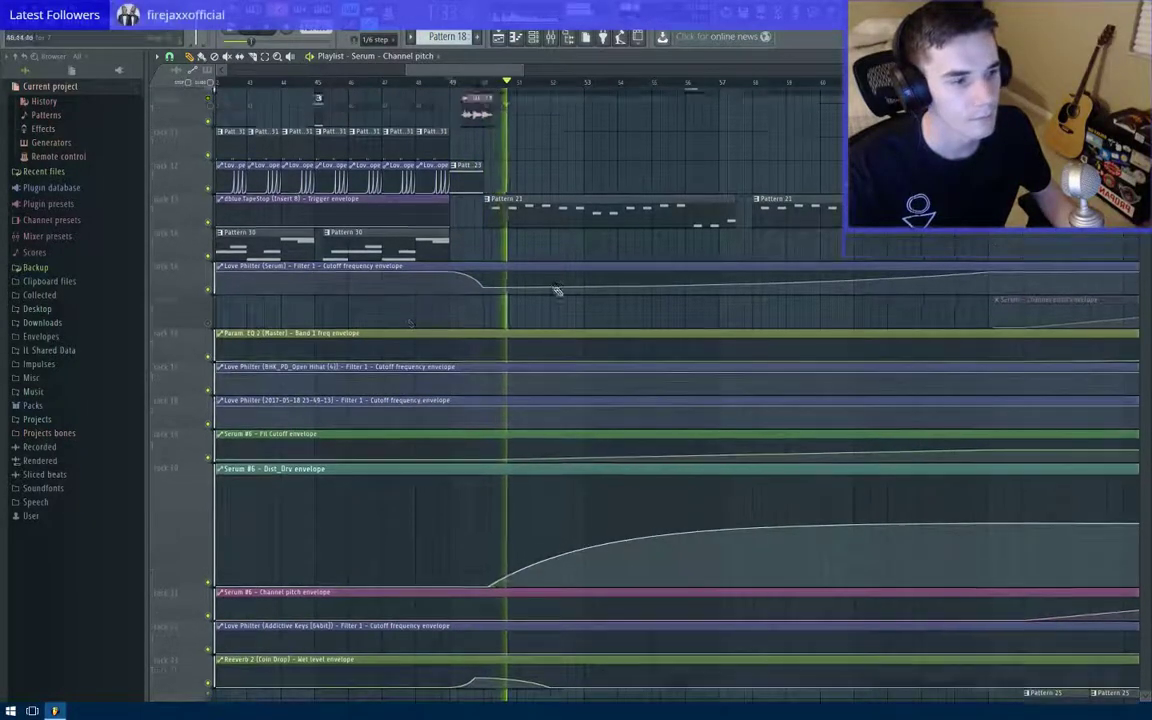
scroll(610, 350, down, 5)
key(space)
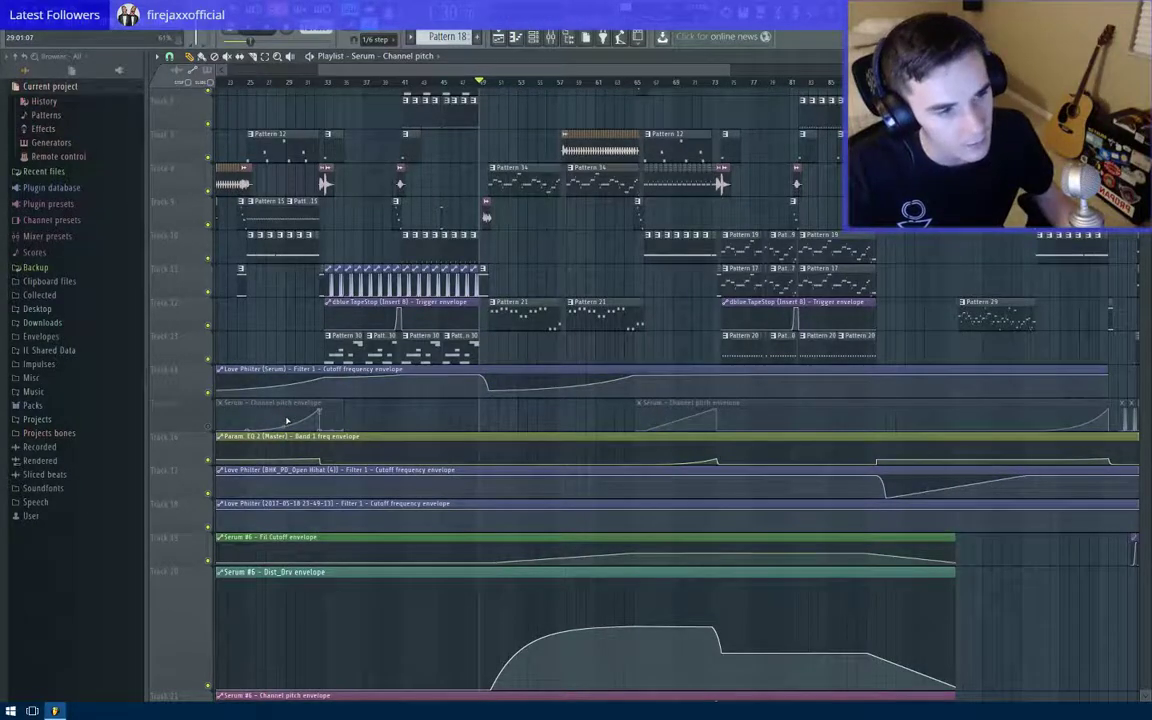
Step: Inspect the settings of the first Serum Channel pitch automation clip and close them unchanged
scroll(510, 230, up, 4)
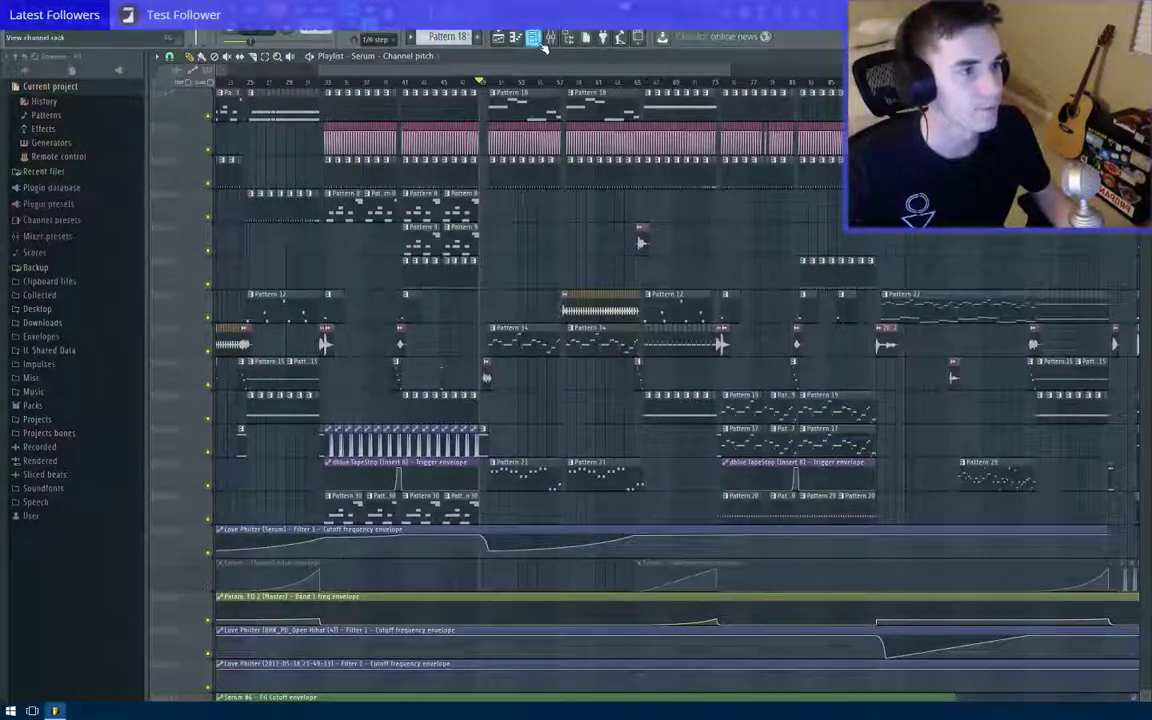
click(540, 43)
click(969, 401)
scroll(686, 447, down, 7)
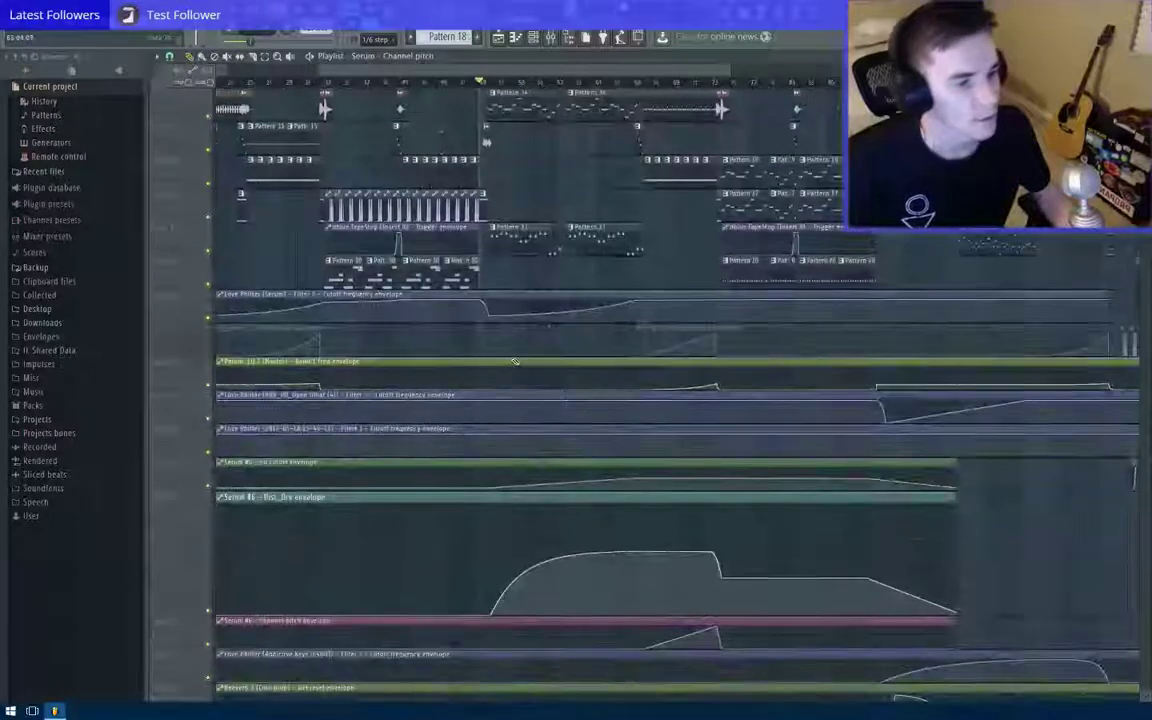
click(298, 328)
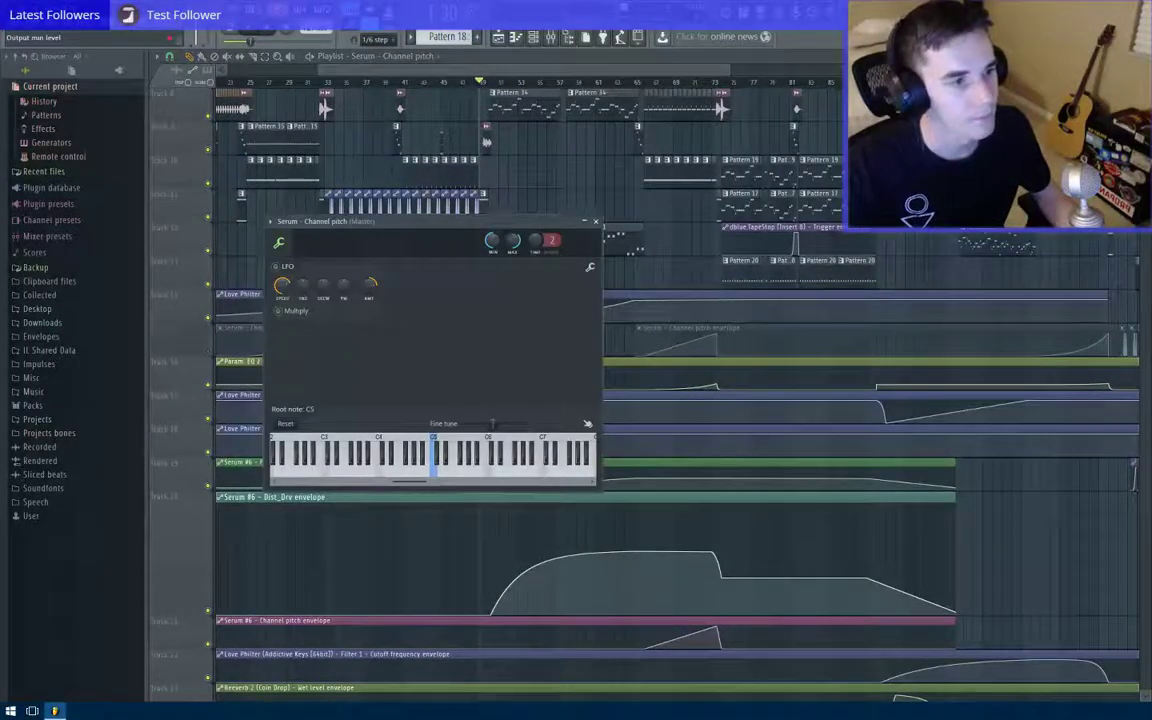
click(596, 222)
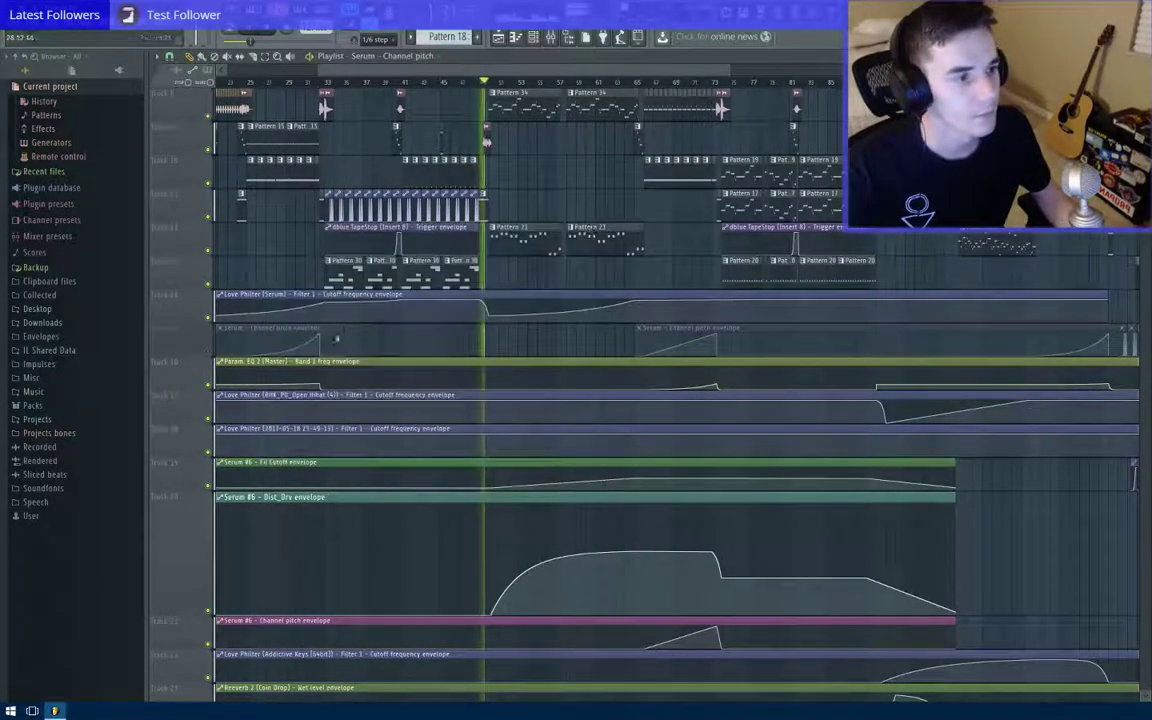
Step: Solo the Serum Channel pitch track during playback and restore all tracks to unmuted
right_click(208, 353)
click(209, 353)
click(211, 353)
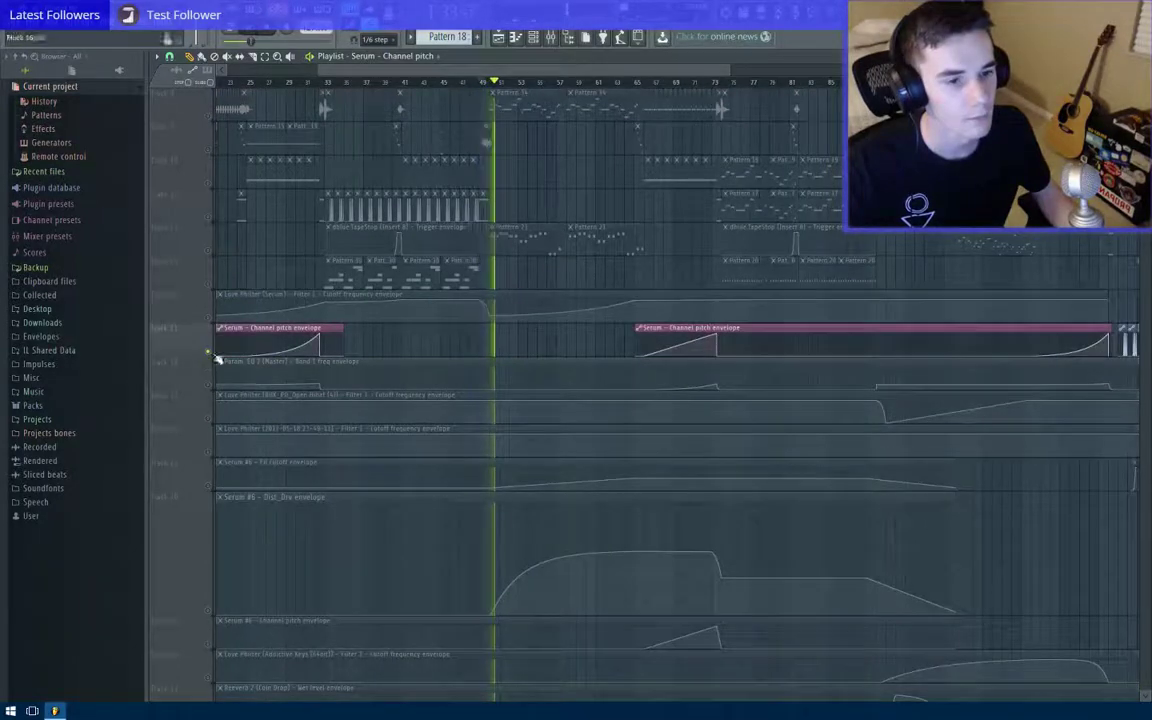
right_click(209, 352)
Step: Replay the section from about bar 50 and open the settings of the Serum Channel pitch clip that starts at bar 65
key(space)
scroll(508, 267, up, 3)
key(space)
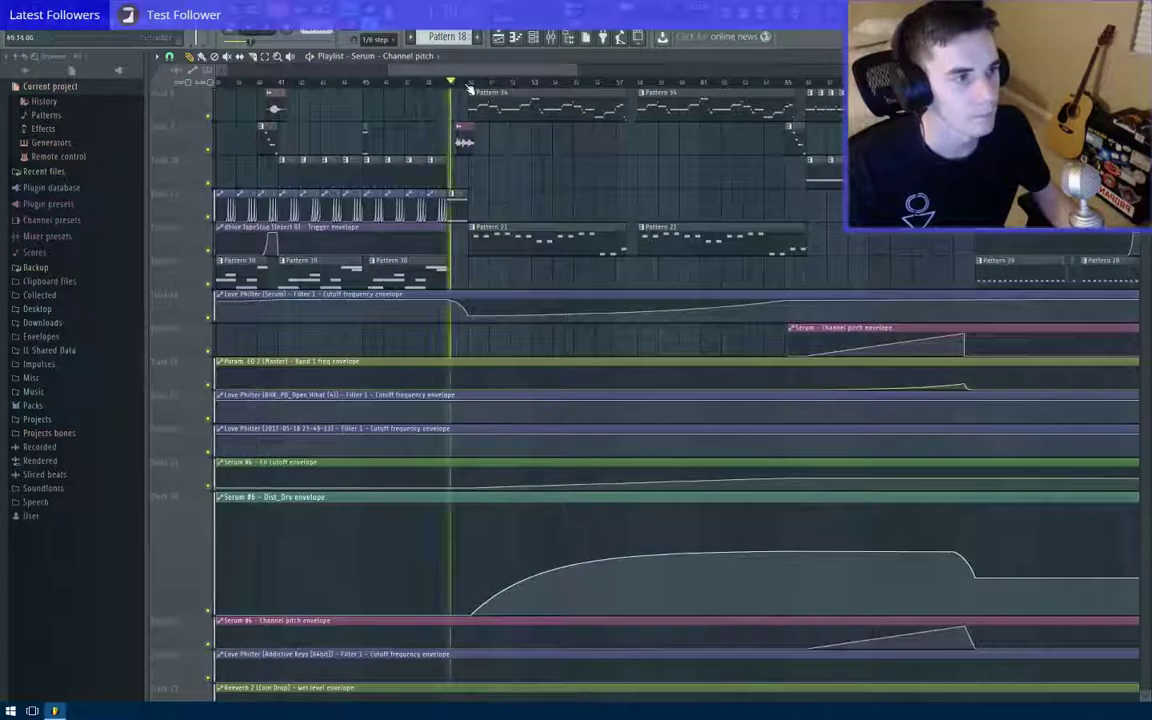
click(467, 84)
scroll(525, 209, up, 1)
scroll(525, 209, up, 3)
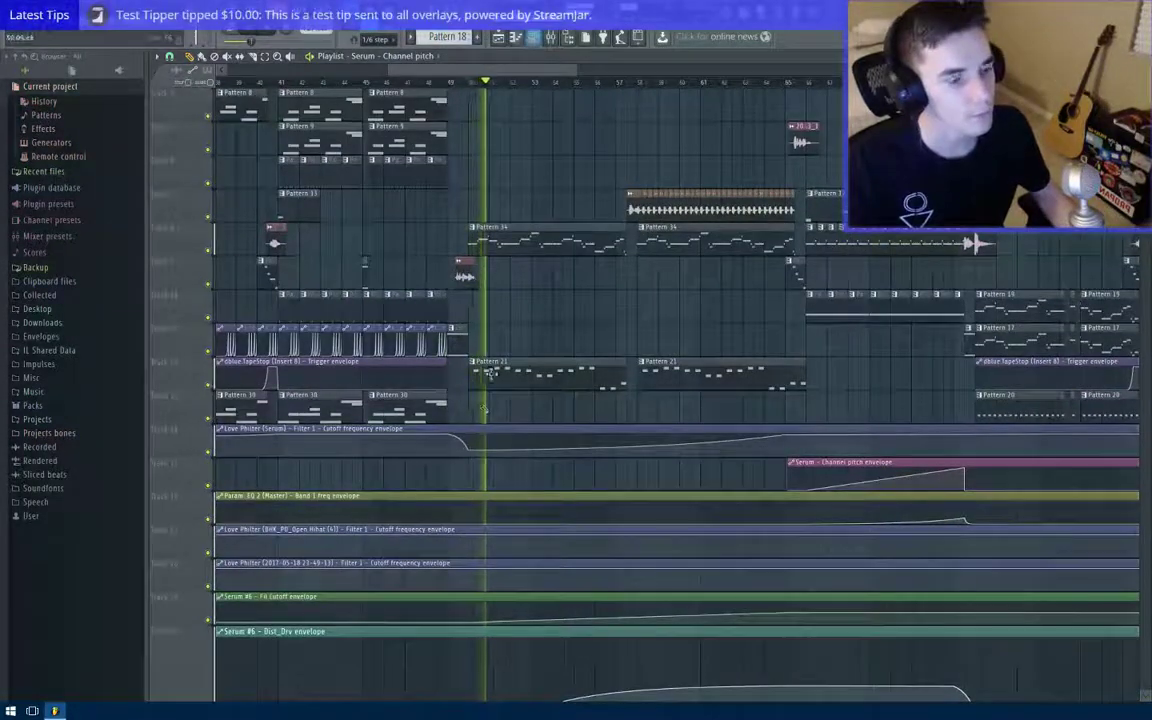
double_click(810, 465)
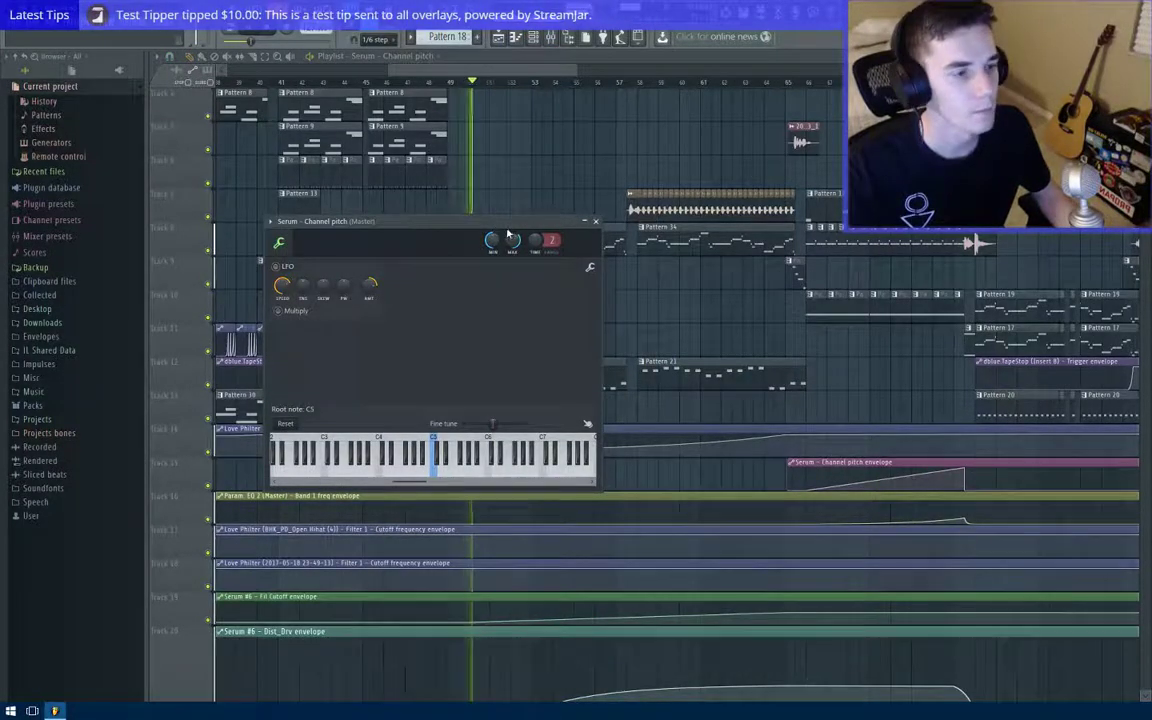
Step: Close the Serum Channel pitch clip settings unchanged and save the project
click(595, 221)
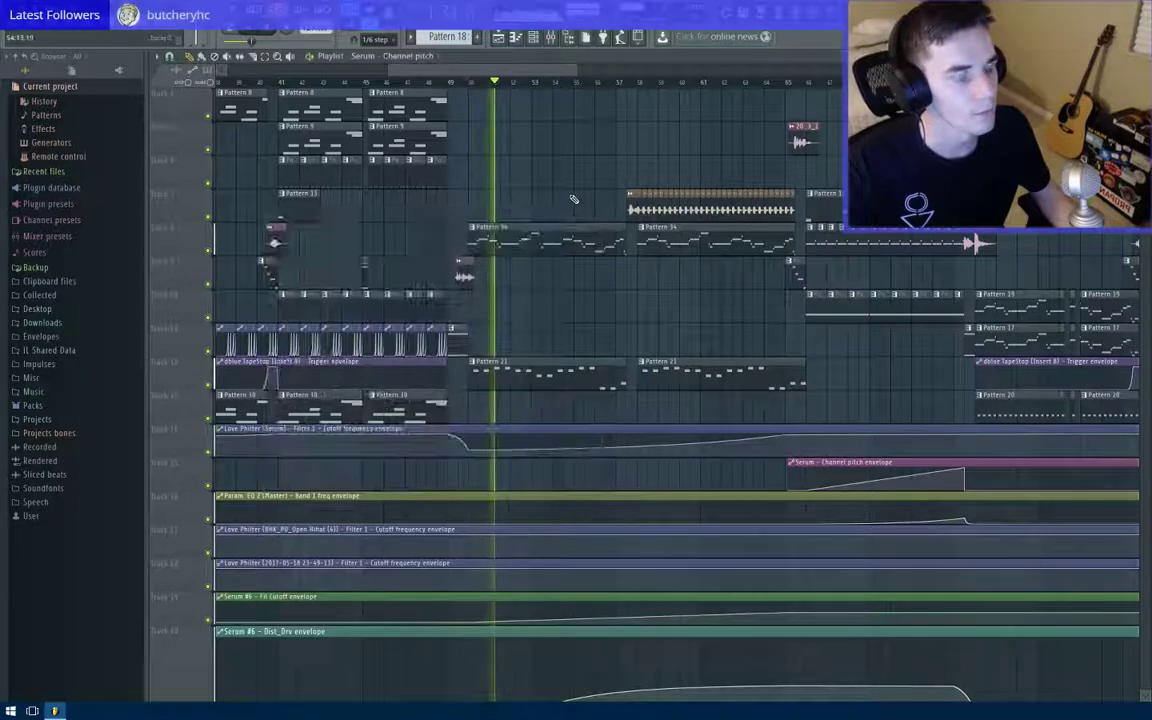
scroll(570, 200, up, 3)
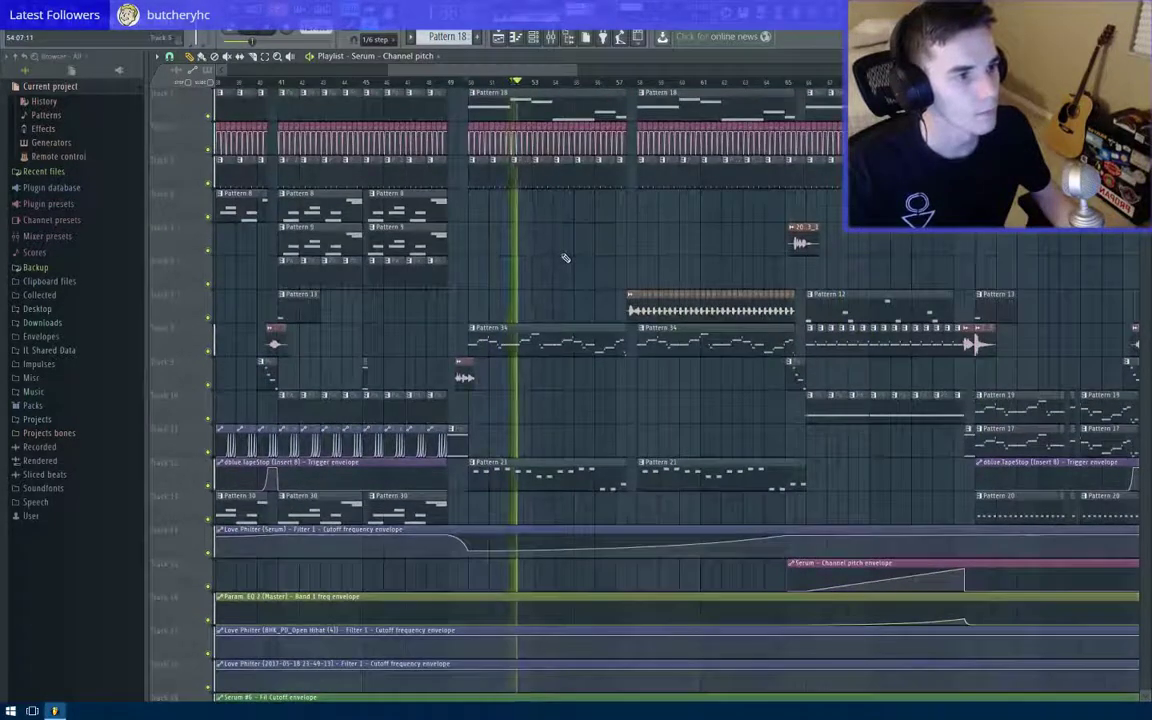
key(ctrl+s)
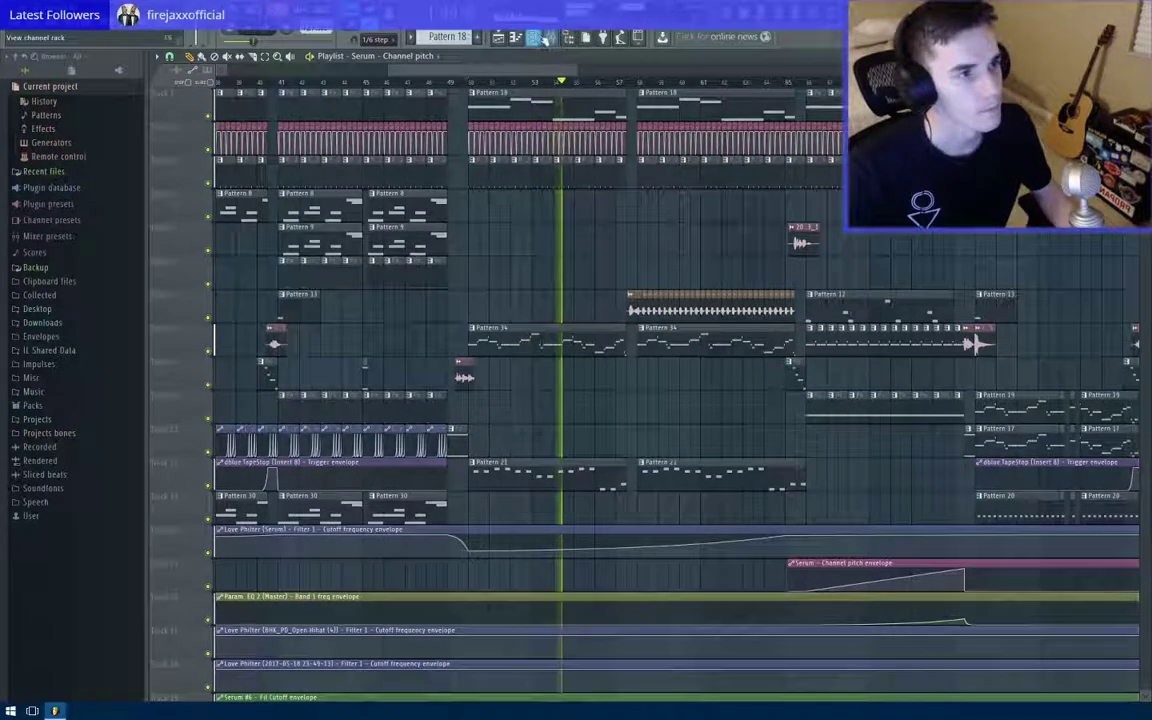
Step: Set the downward pitch bend range of the Verse Bass Serum to 0 semitones and return to the playlist
click(545, 38)
click(238, 357)
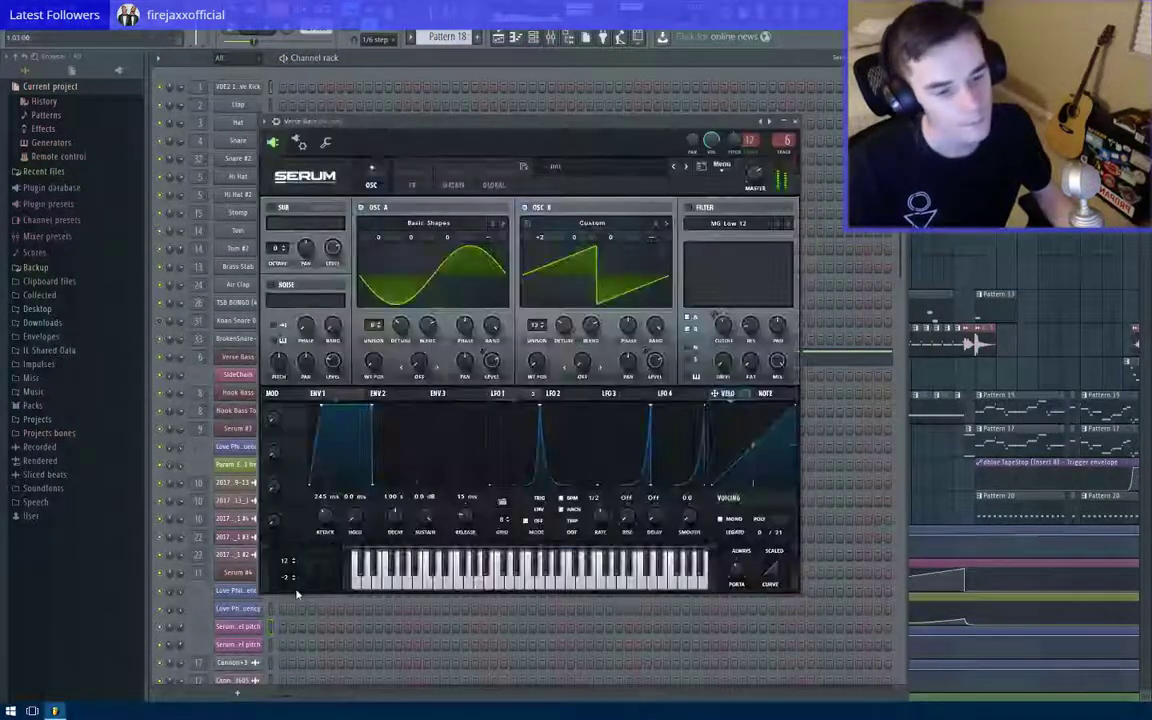
drag(288, 580, 286, 574)
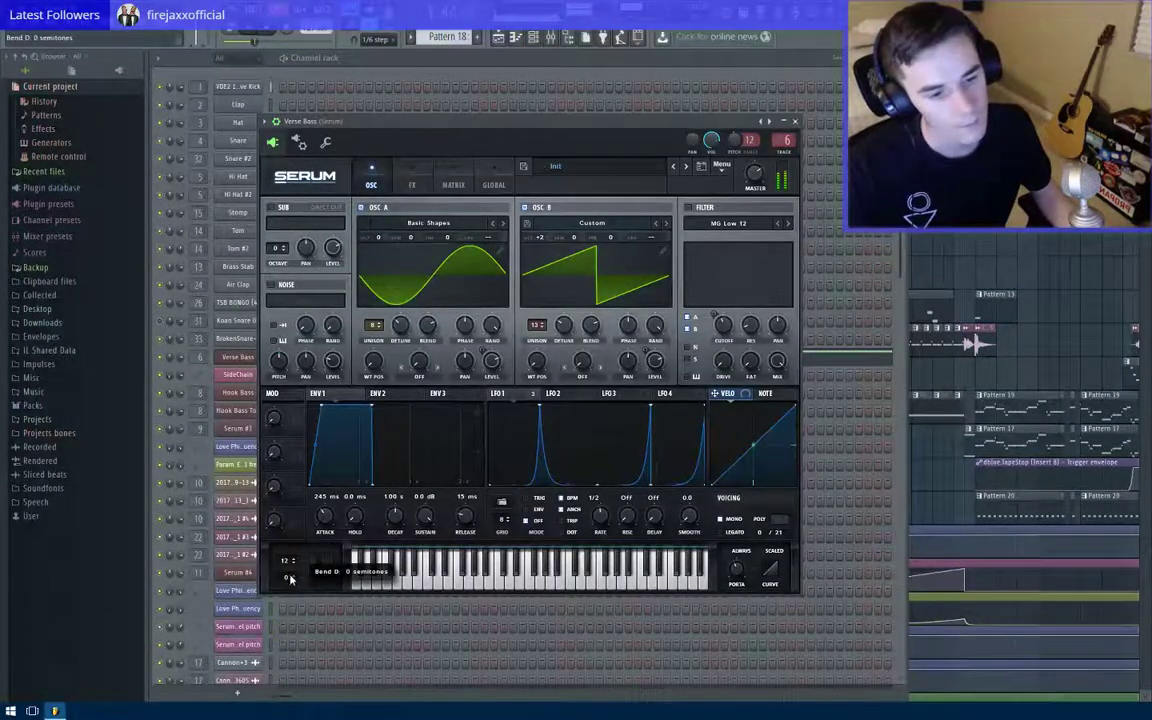
right_click(965, 249)
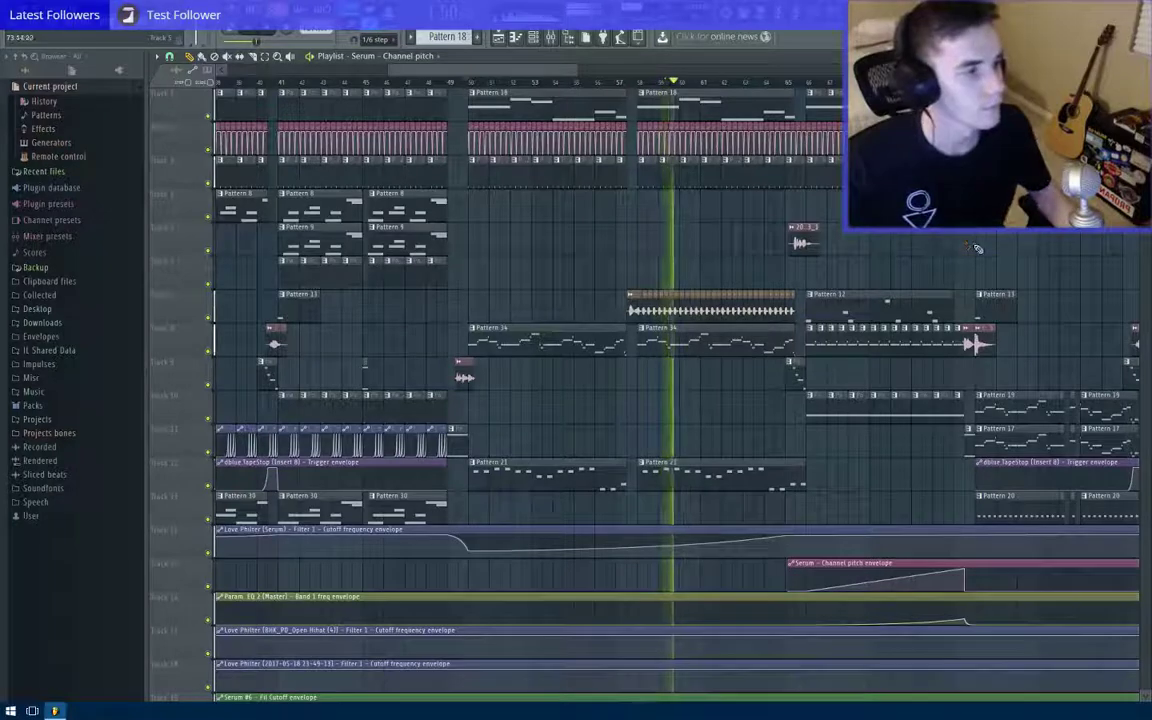
Step: Listen to the build-up towards bar 65, stop playback and review the automation clips across the arrangement
drag(912, 254, 715, 257)
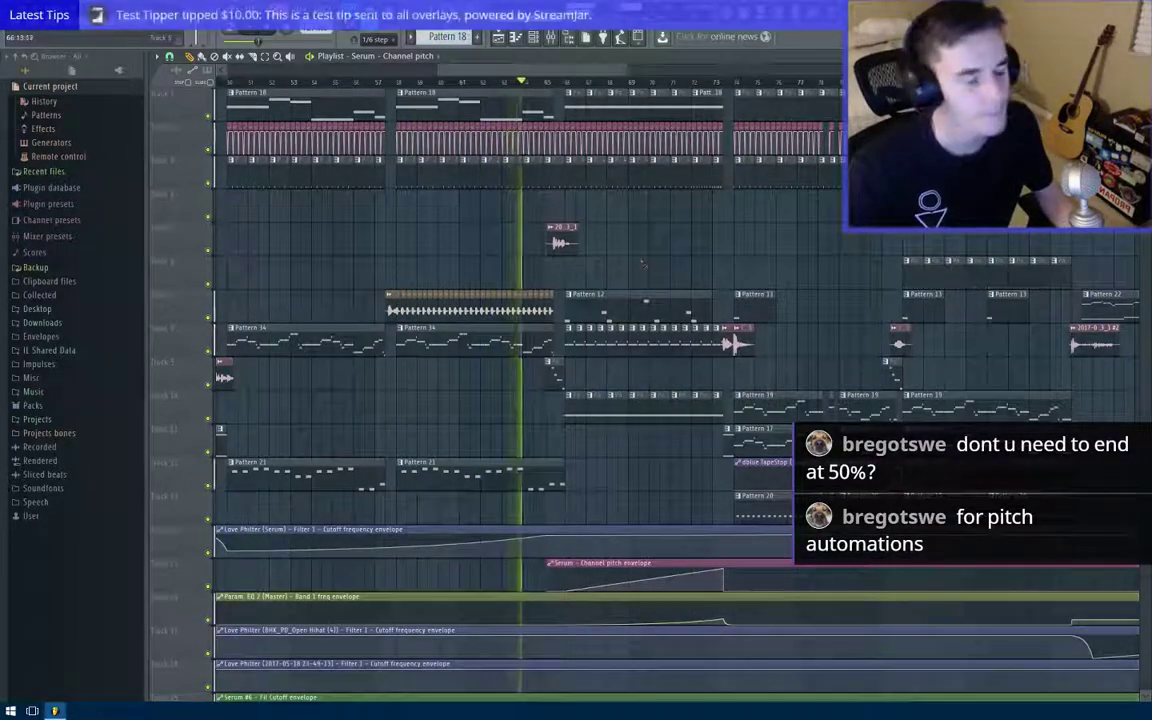
scroll(386, 243, down, 3)
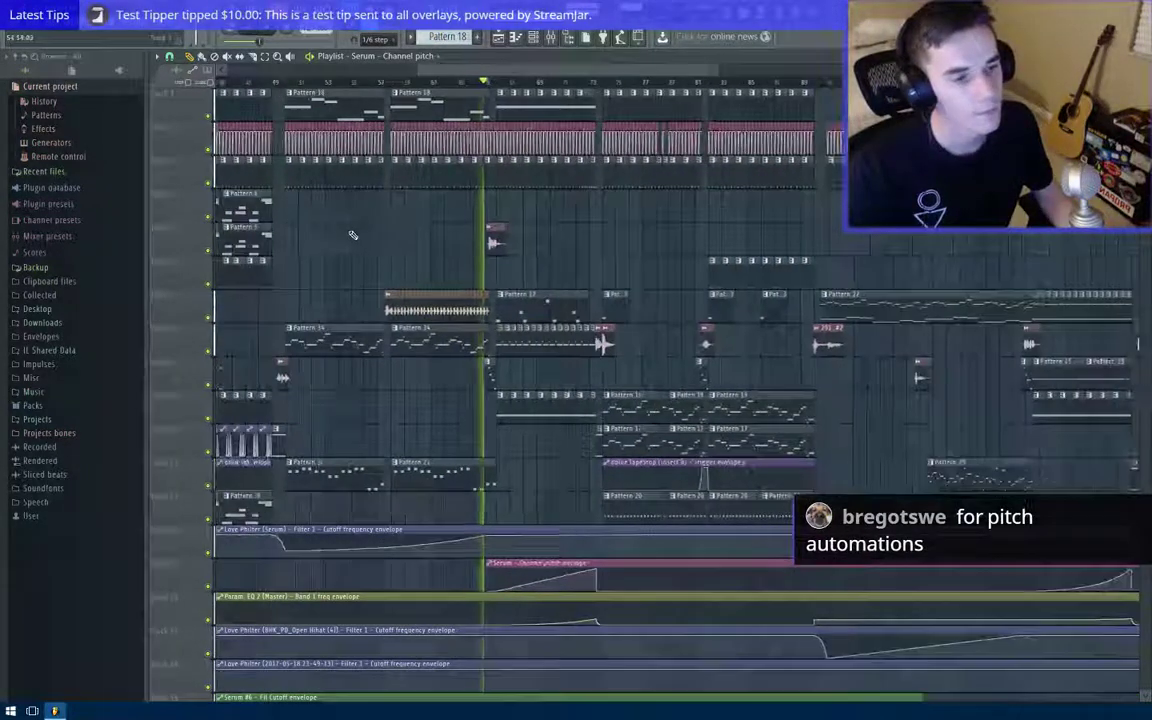
scroll(353, 235, up, 2)
key(space)
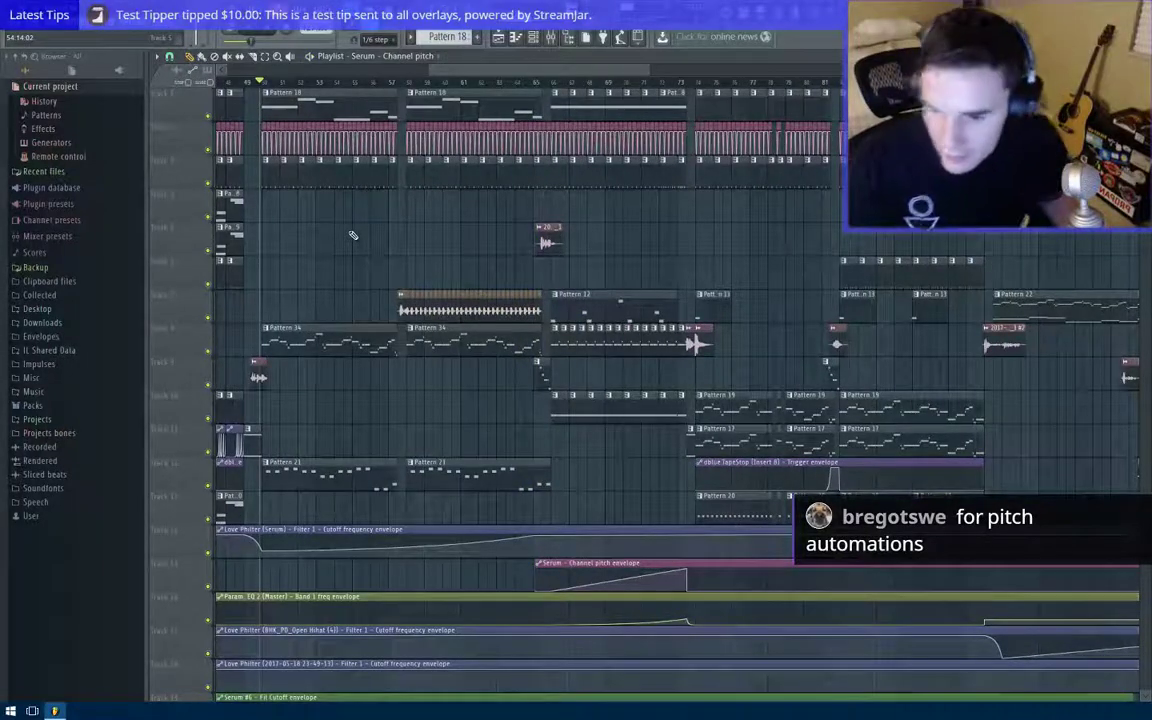
scroll(332, 345, down, 3)
drag(340, 603, 563, 408)
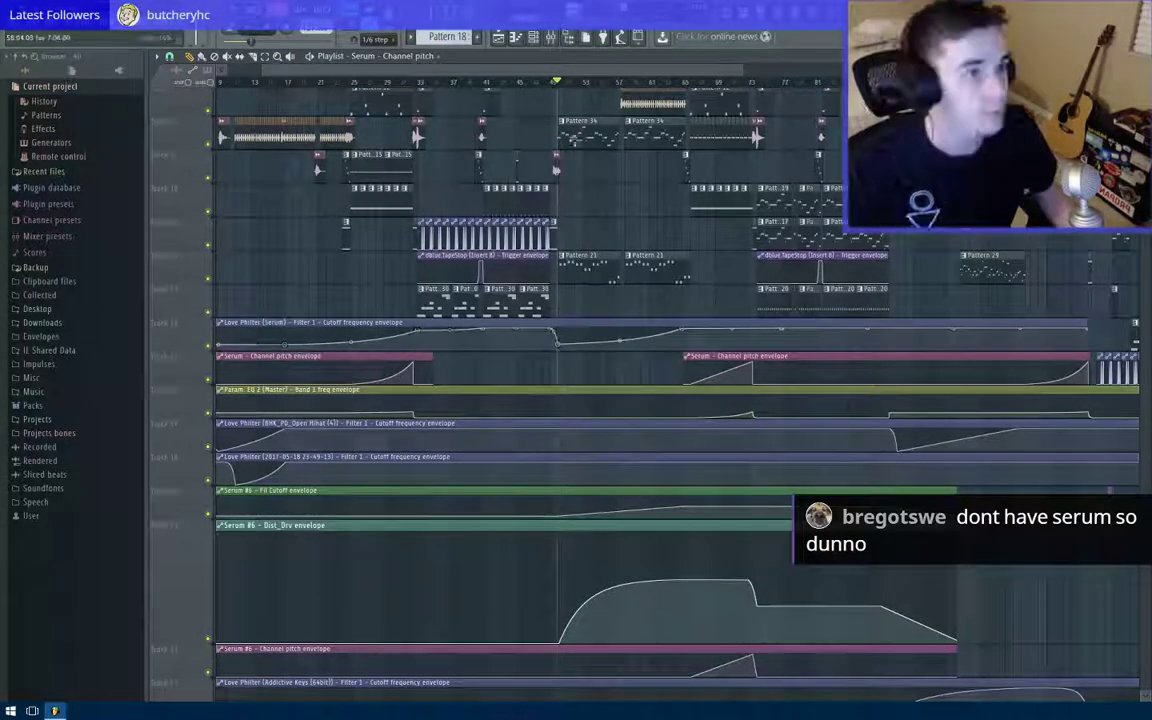
Step: Recheck the Verse Bass Serum settings and inspect the Serum insert in the mixer
key(F6)
click(240, 357)
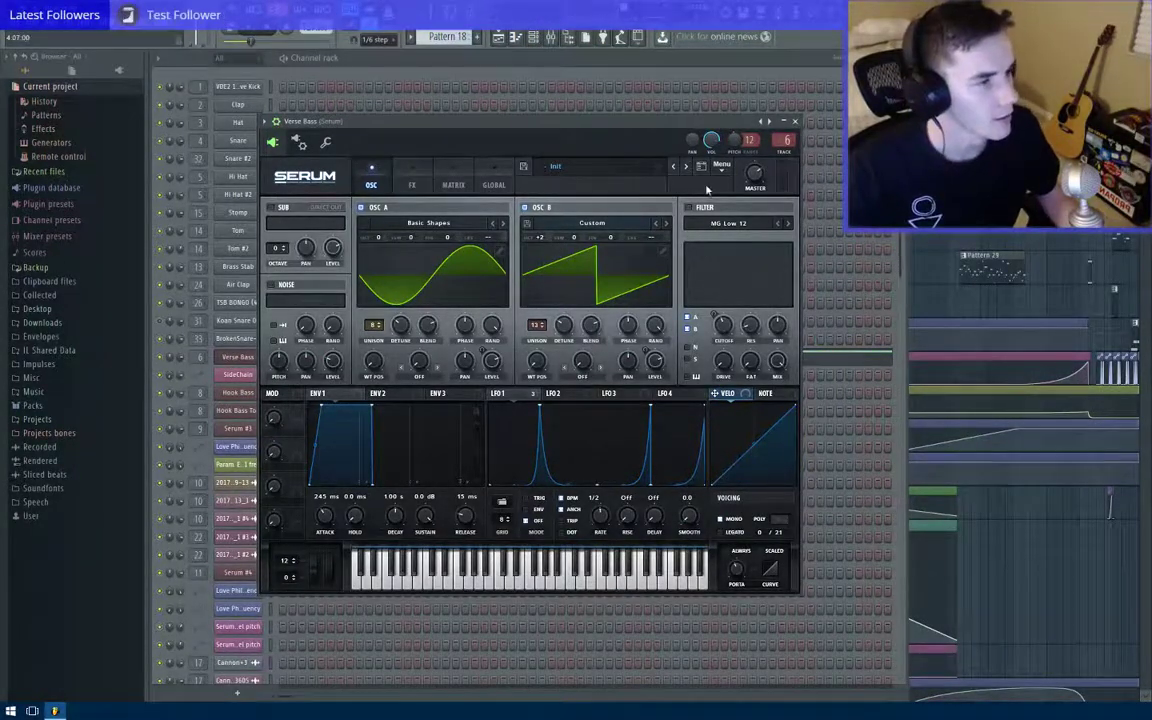
right_click(936, 266)
scroll(936, 266, down, 1)
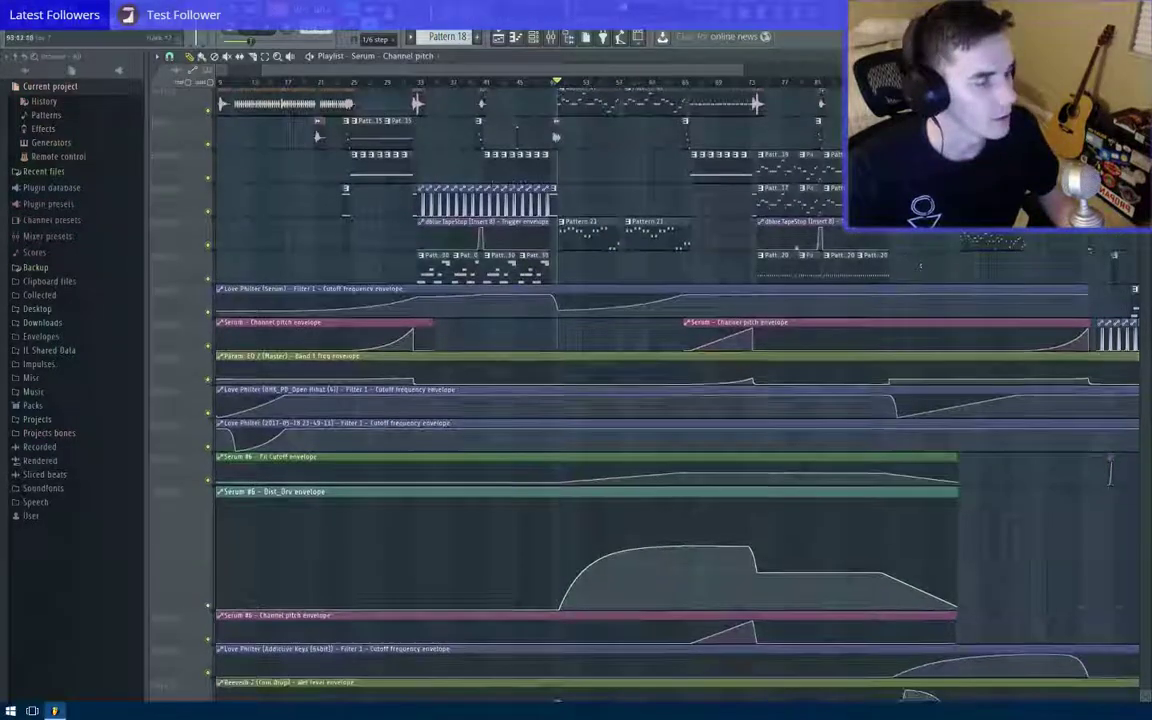
click(551, 40)
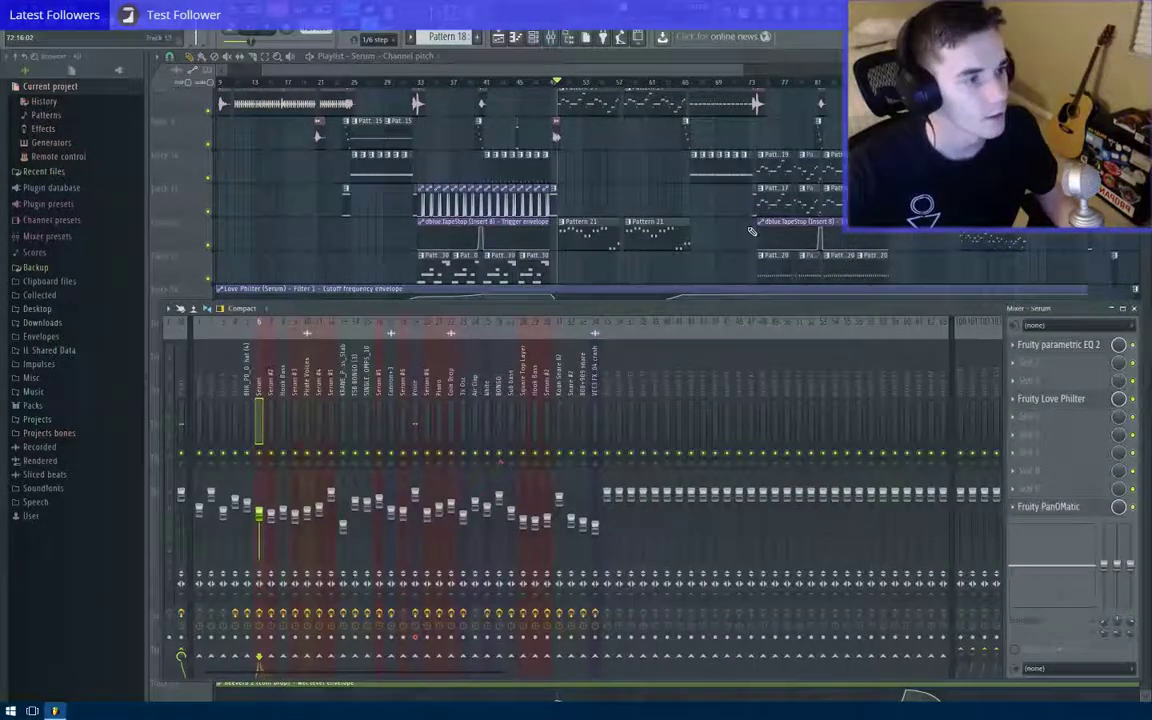
Step: Isolate the Pattern 34 track together with the Serum #6 Fil Cutoff automation track and replay the section from about bar 50
drag(668, 241, 604, 257)
scroll(560, 255, up, 3)
key(space)
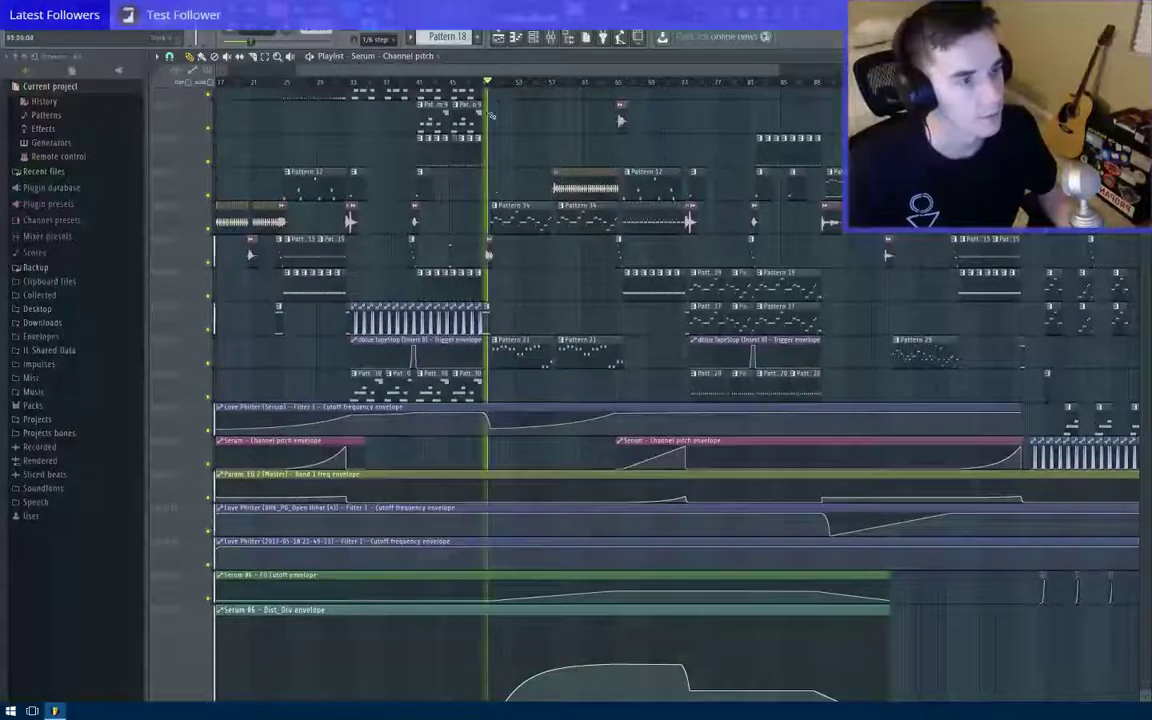
scroll(491, 113, up, 3)
right_click(198, 228)
click(196, 230)
right_click(208, 231)
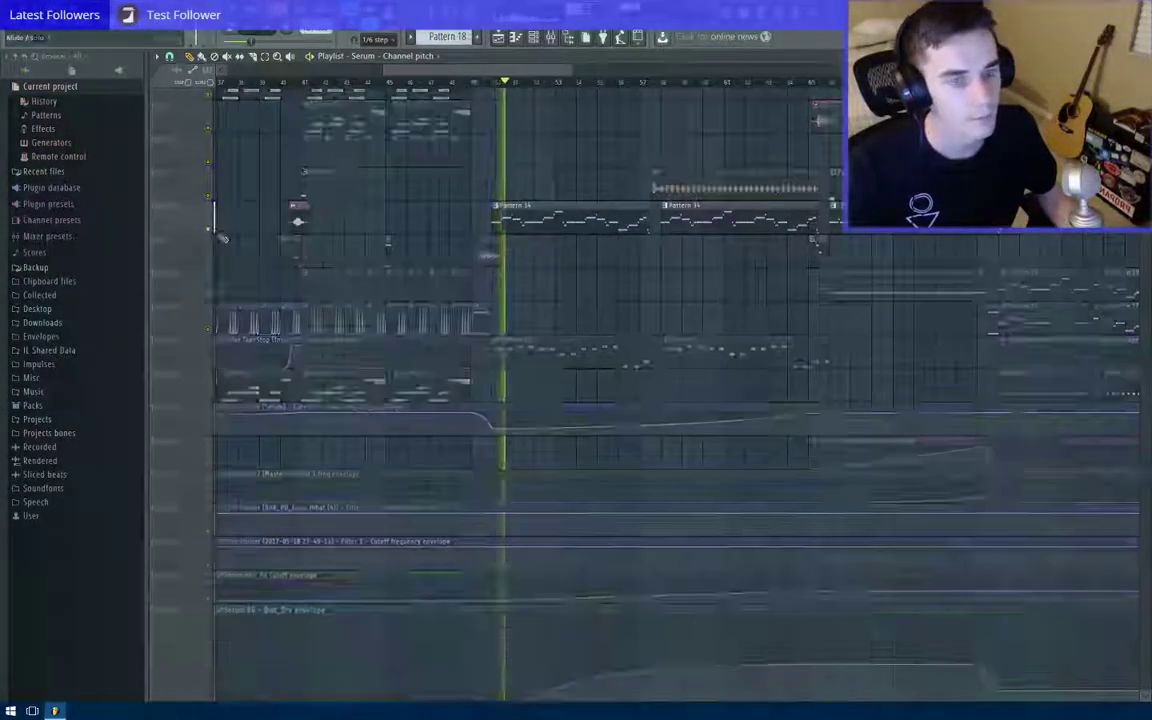
scroll(310, 370, down, 3)
click(209, 434)
scroll(422, 404, up, 4)
key(space)
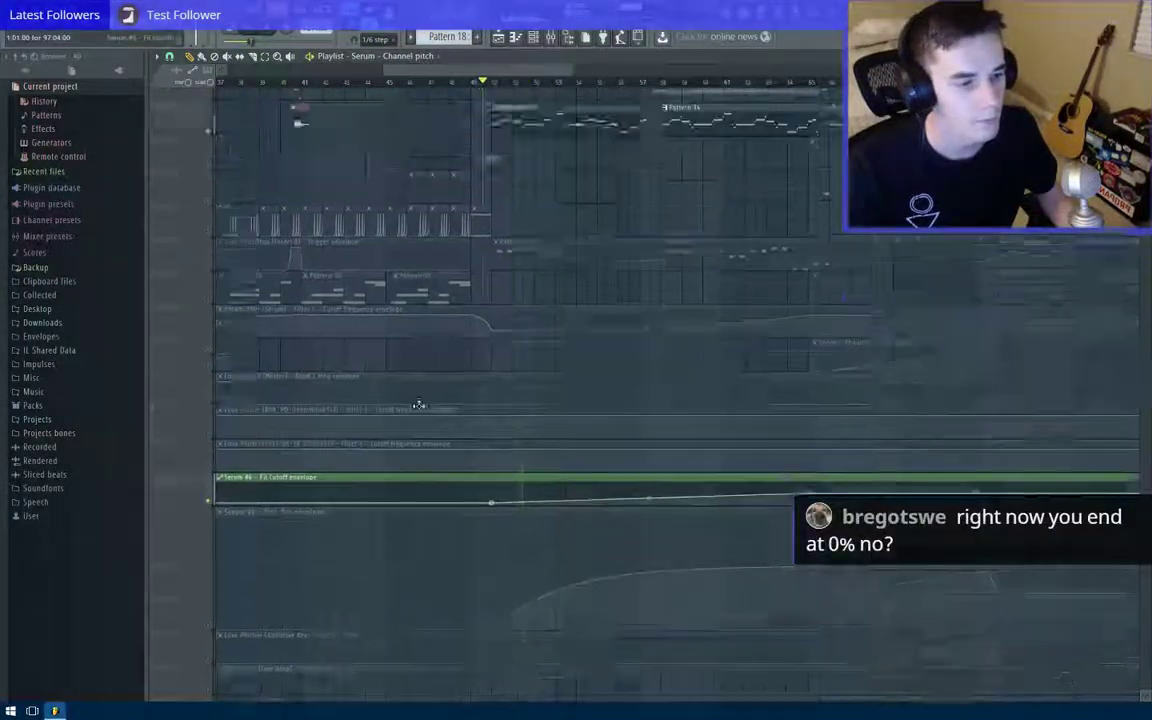
key(space)
drag(525, 236, 424, 245)
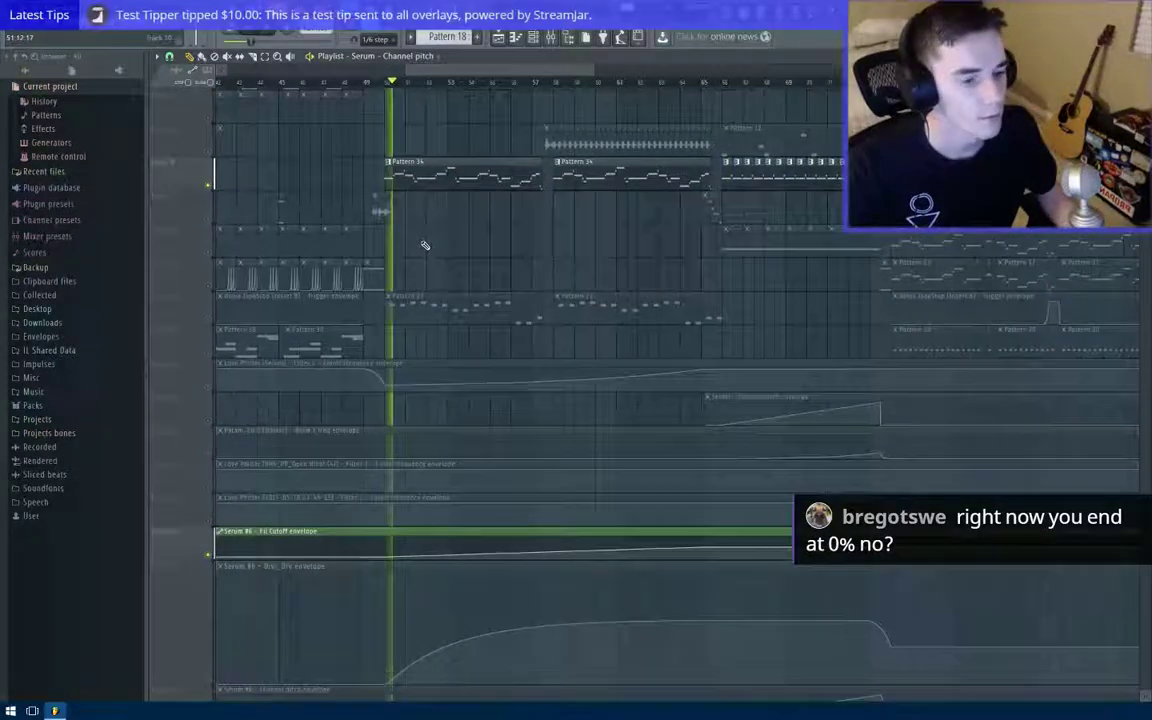
Step: Compare the Serum settings of the Verse Bass, Hook Bass and Serum #6 channels and return to the playlist
scroll(424, 245, down, 4)
click(516, 38)
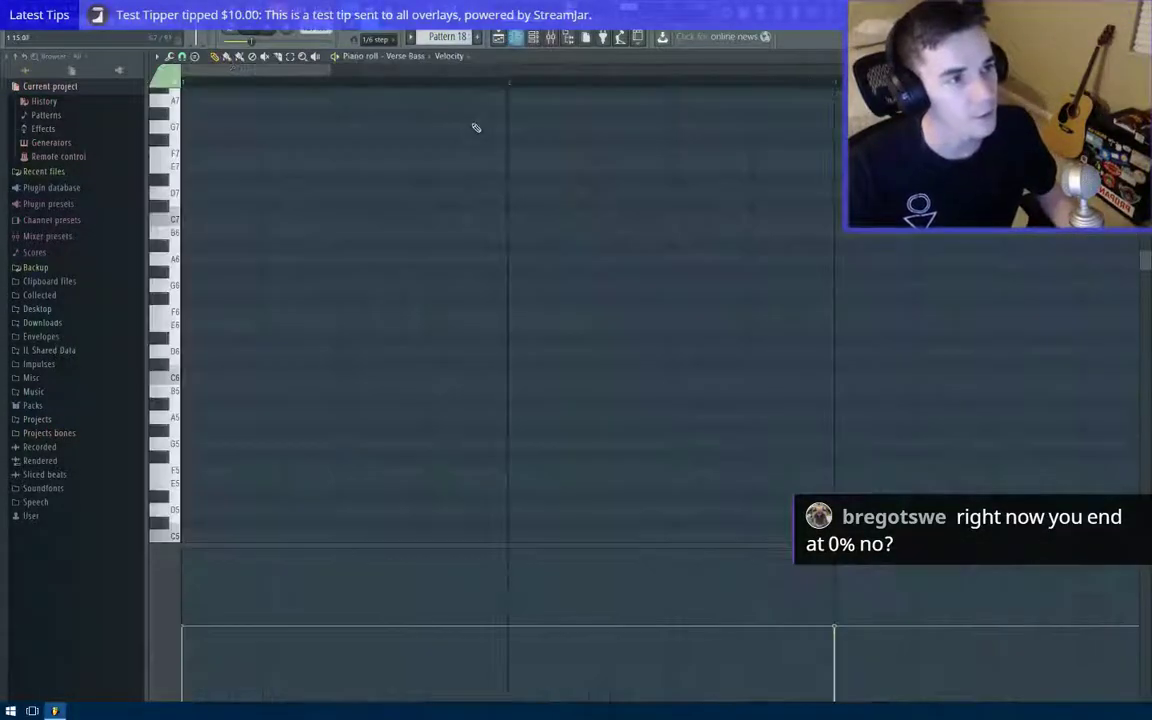
click(533, 38)
click(240, 358)
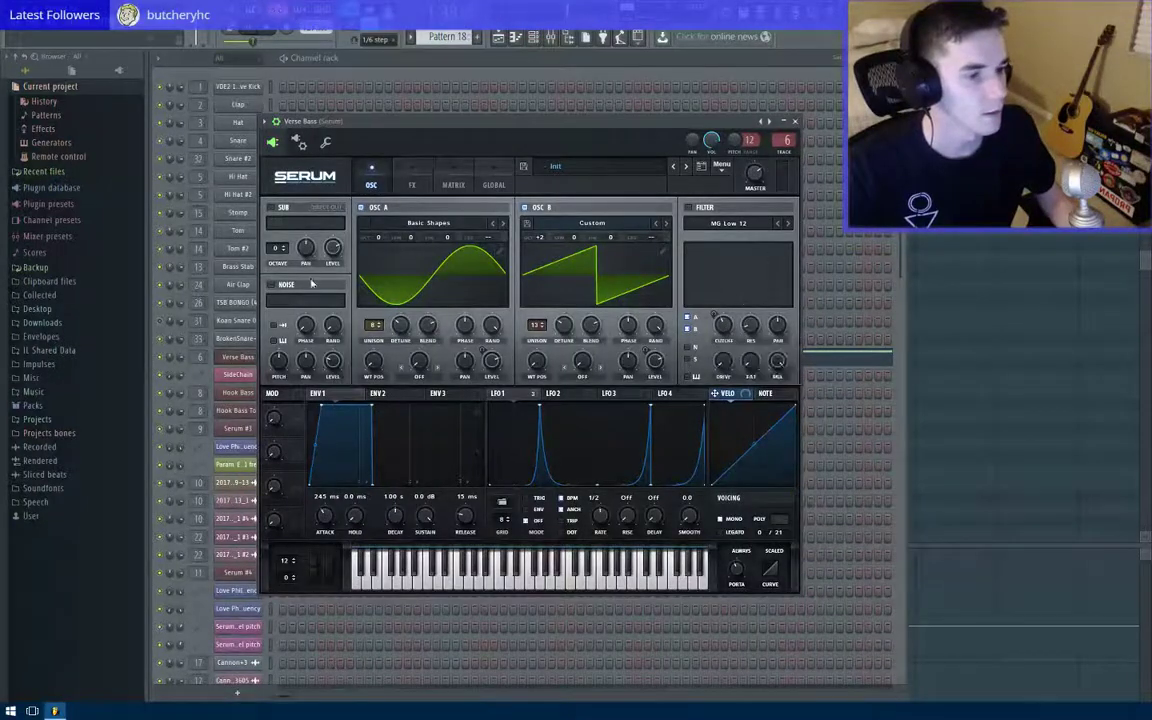
click(236, 393)
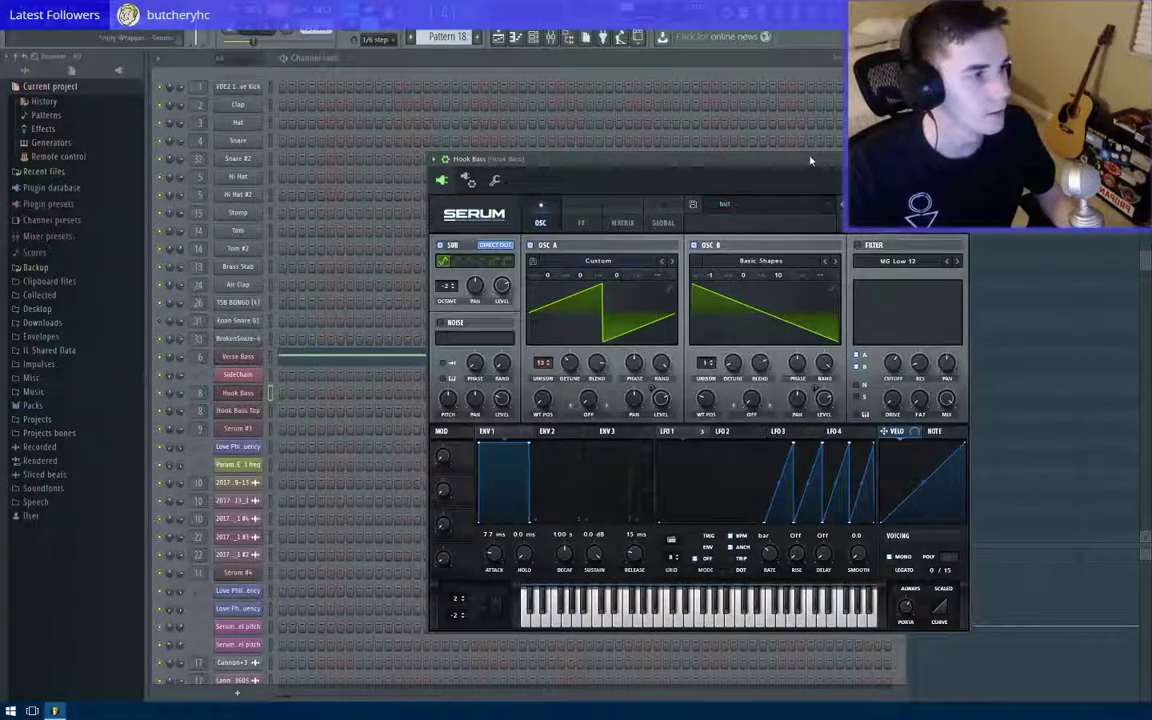
drag(811, 160, 667, 125)
scroll(248, 403, down, 6)
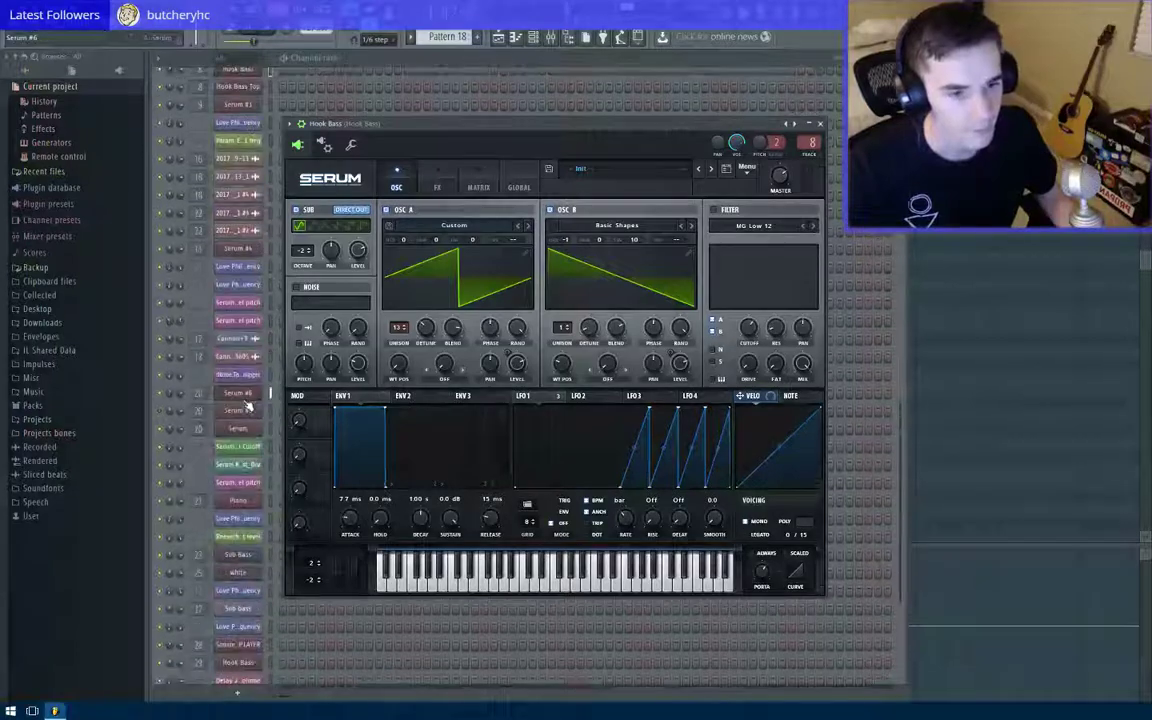
click(248, 398)
drag(740, 120, 502, 104)
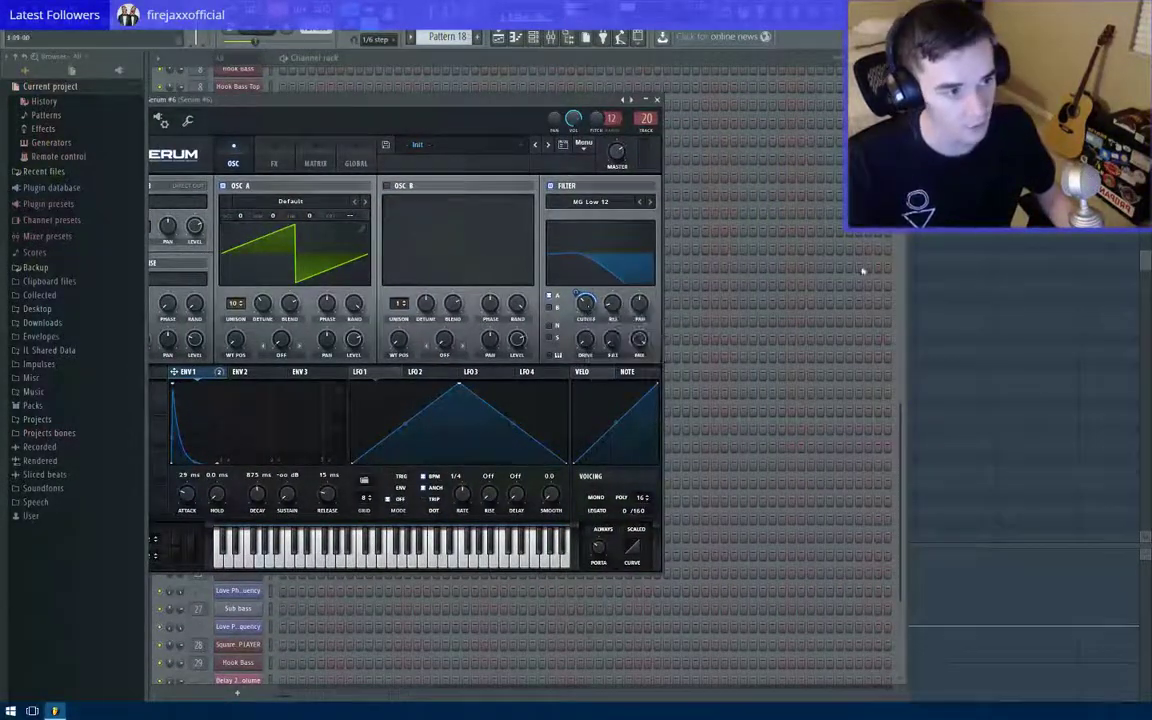
click(1144, 58)
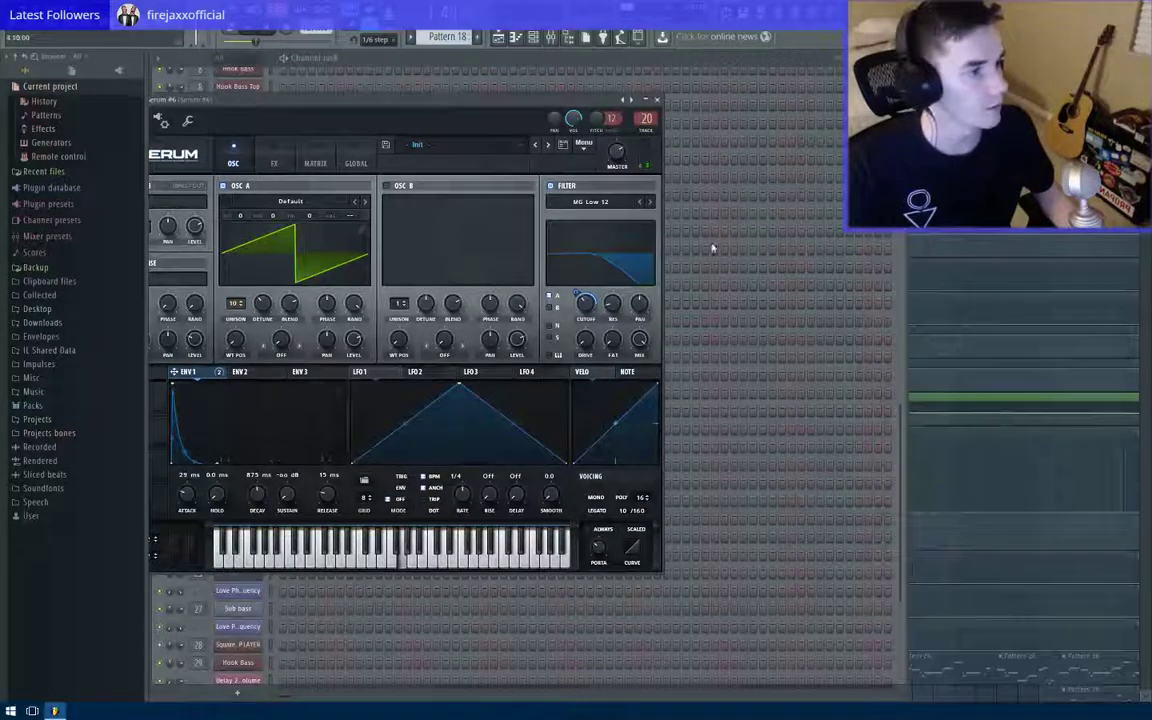
Step: Inspect the settings of the Serum #6 Fil Cutoff automation clip and close them unchanged
click(918, 135)
double_click(454, 396)
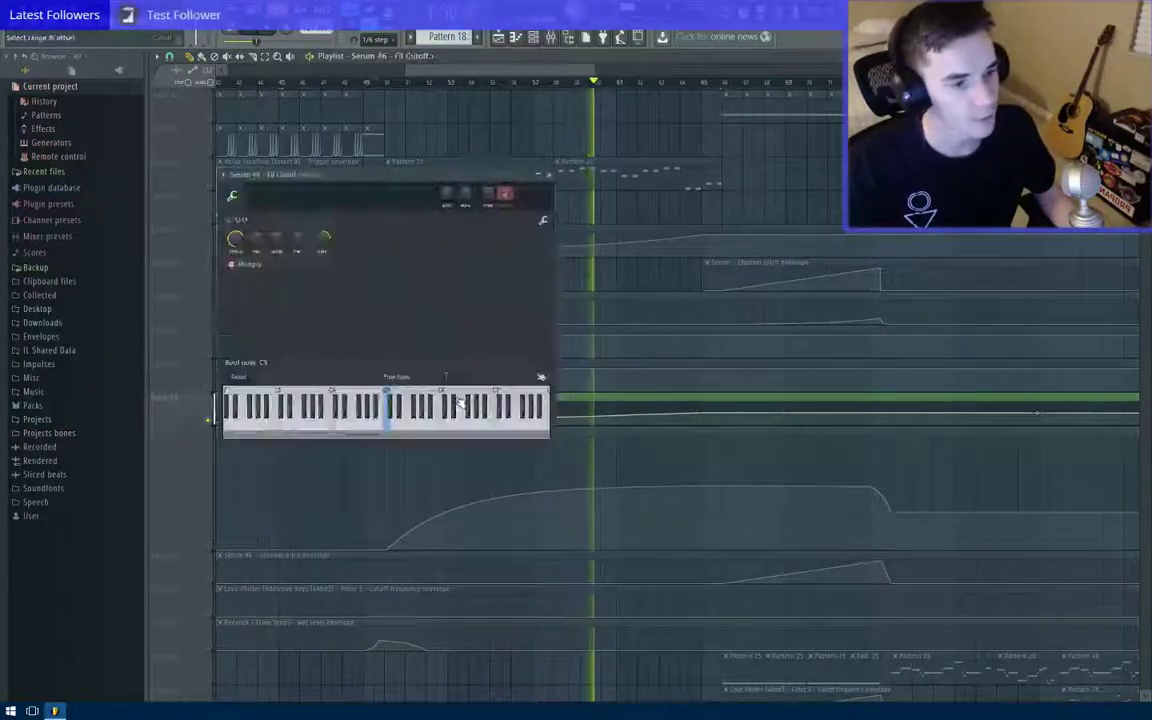
click(549, 176)
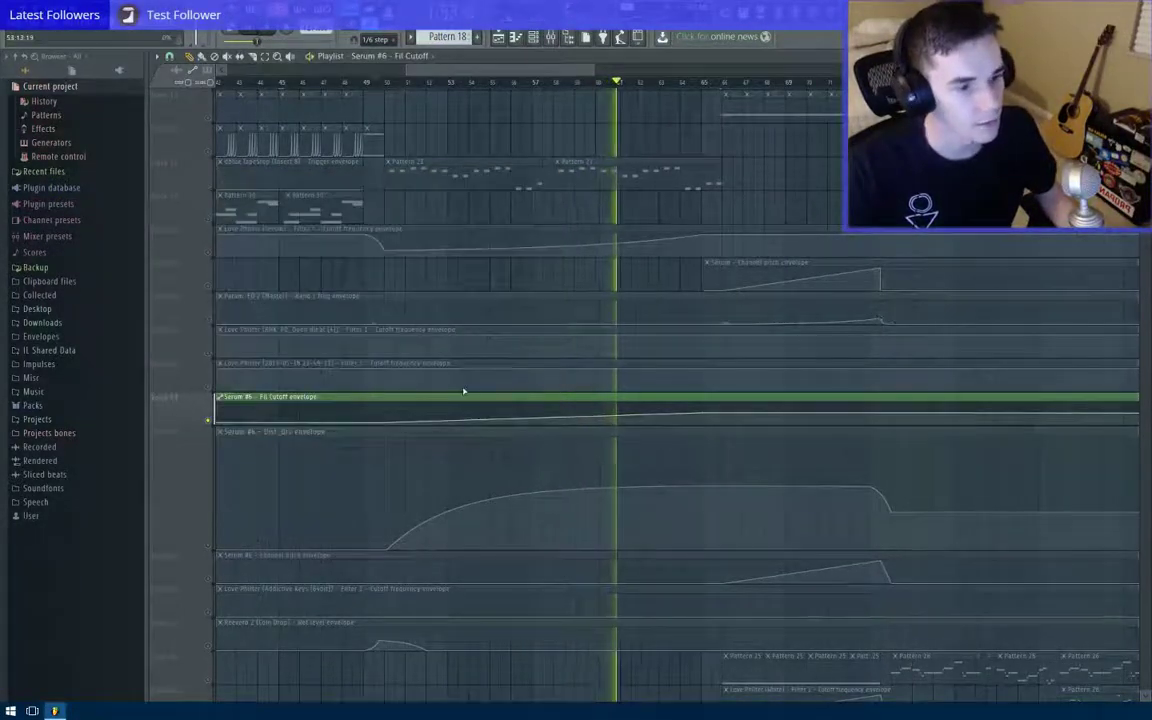
Step: Restore all playlist tracks to unmuted, save the project and stop playback
scroll(452, 394, down, 3)
key(ctrl+s)
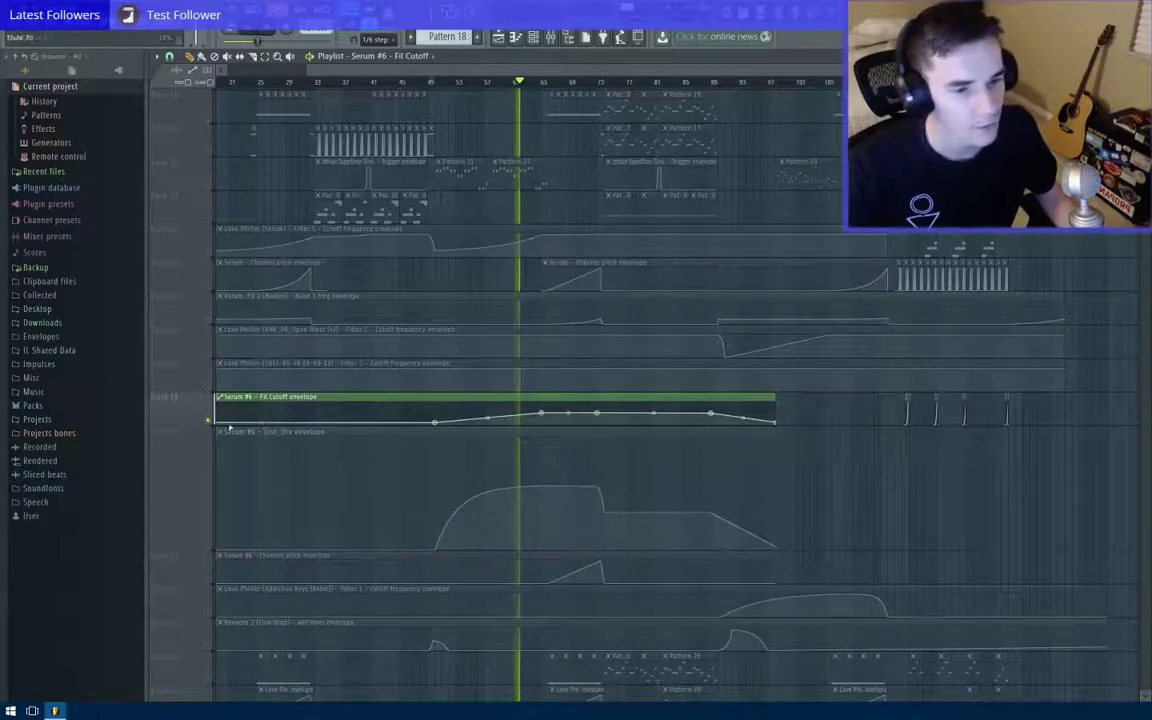
right_click(205, 420)
key(space)
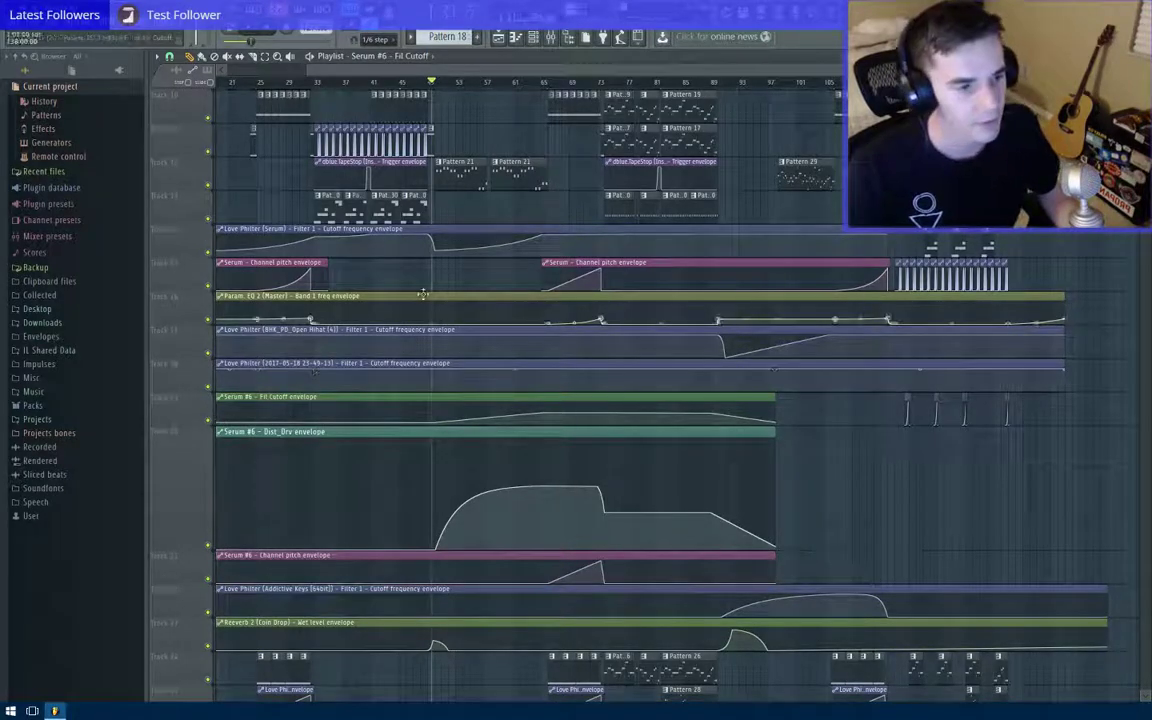
Step: Check the output range of the Serum Channel pitch clip and the Serum settings of the Hook Bass channel
double_click(329, 261)
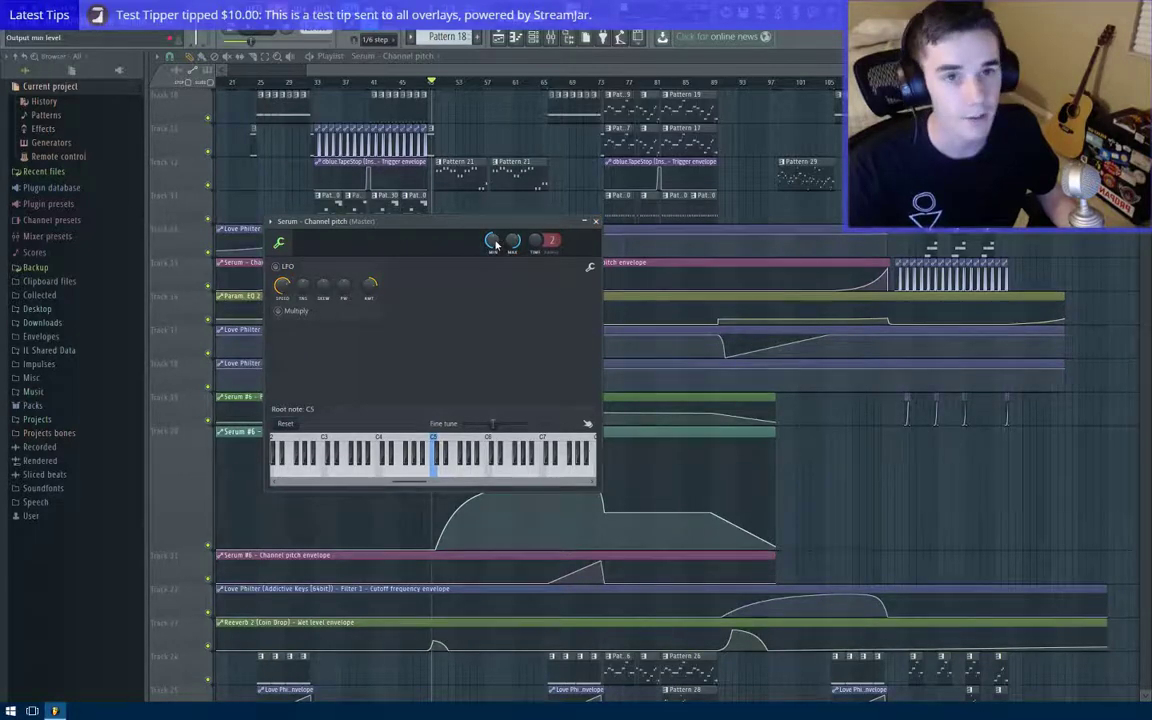
click(596, 221)
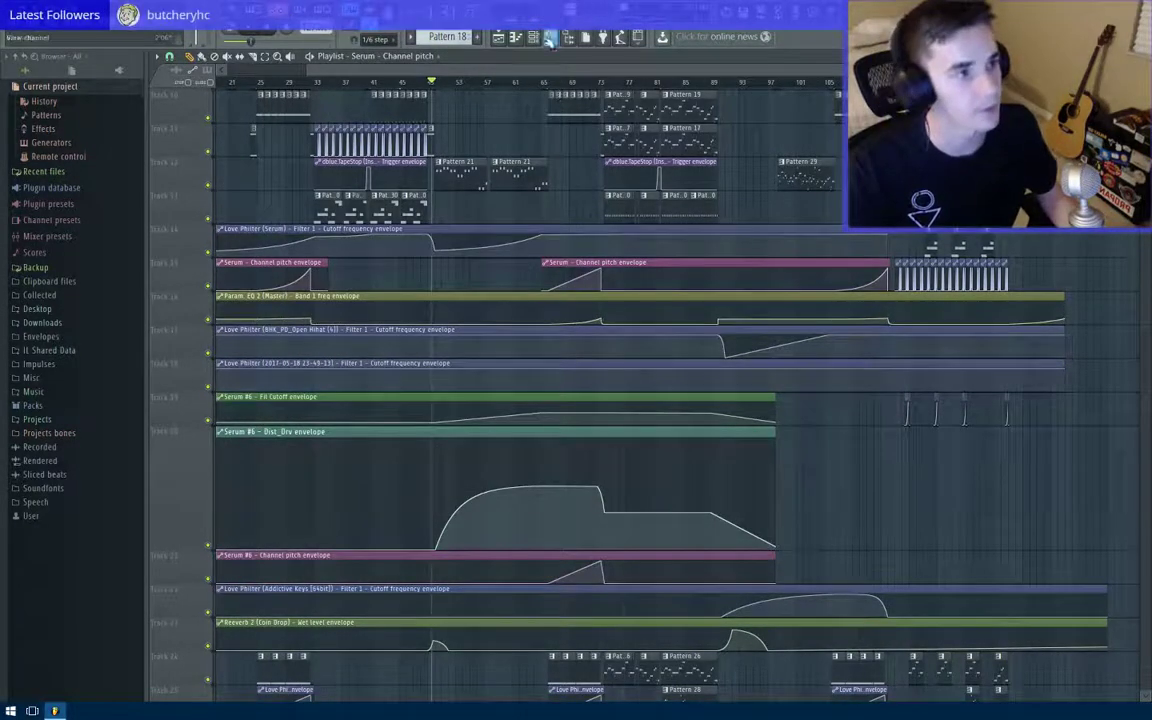
click(549, 38)
scroll(268, 388, up, 3)
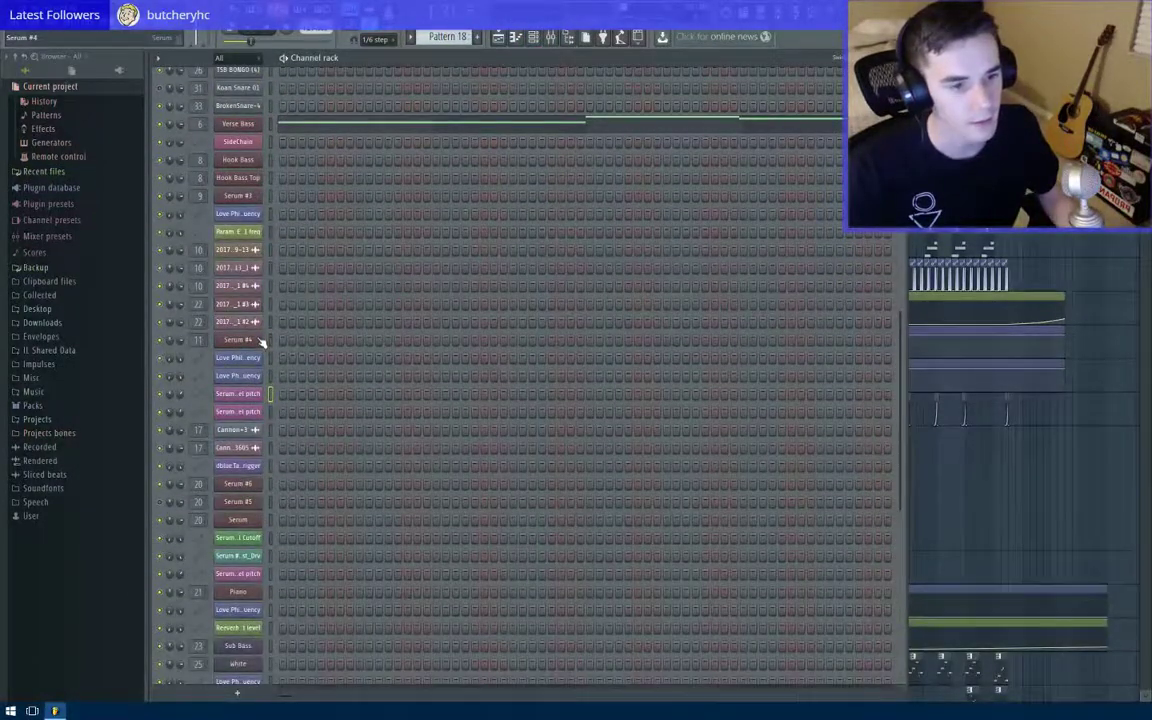
scroll(258, 320, up, 2)
click(250, 270)
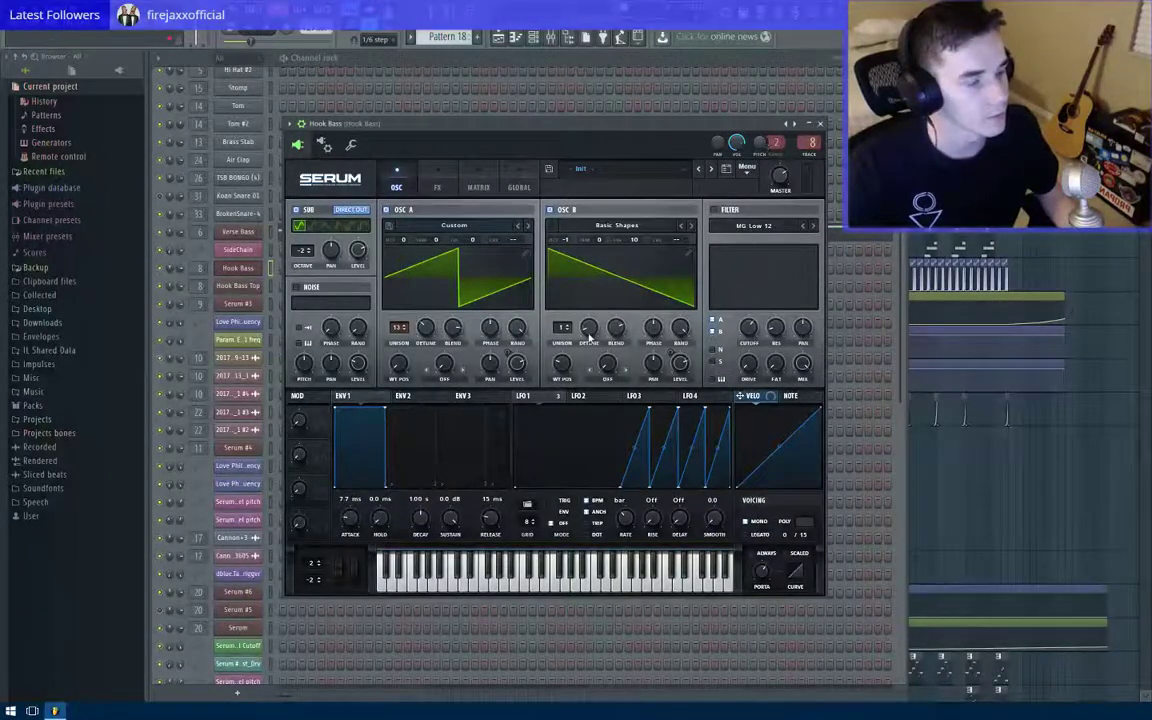
click(1052, 393)
Step: Inspect the oscillator, effects, matrix and wrapper settings of the Verse Bass channel used in Pattern 18 and return to the playlist
scroll(558, 170, up, 3)
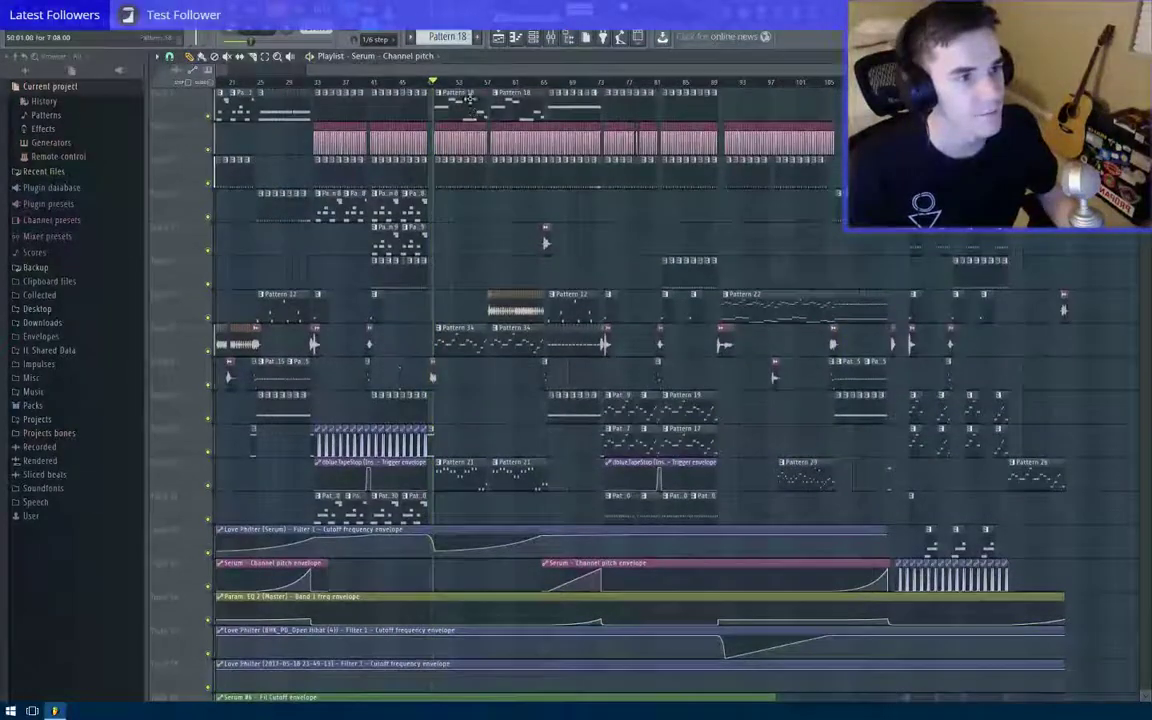
double_click(465, 99)
key(Escape)
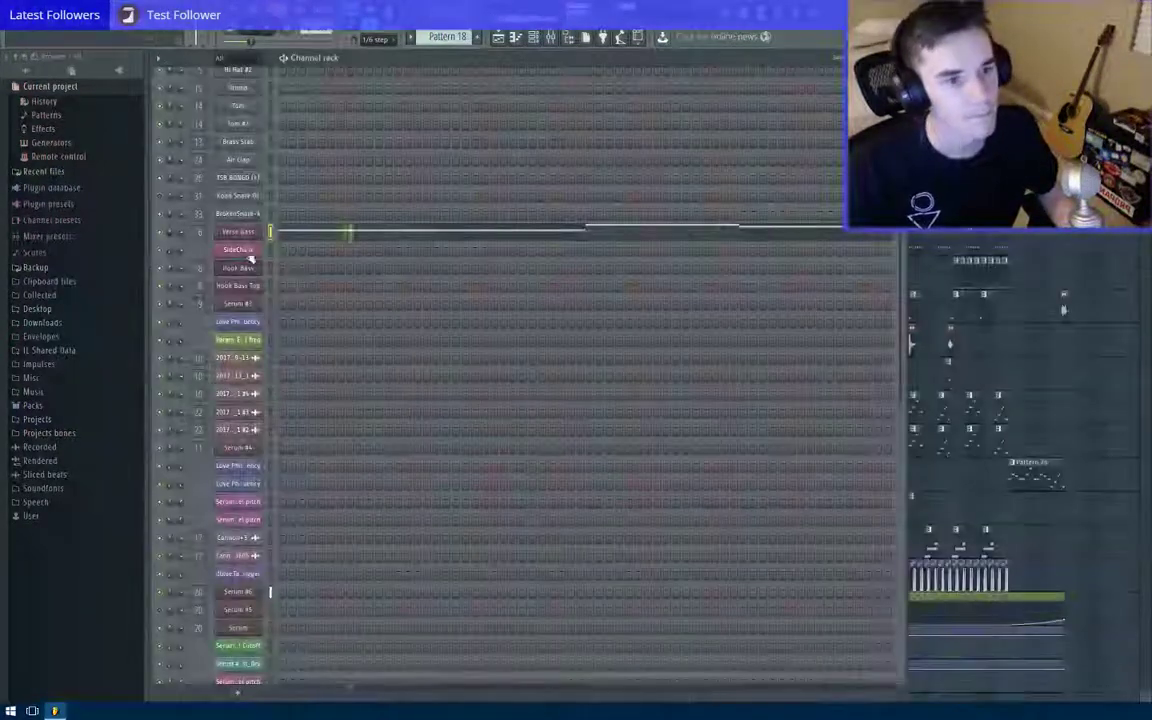
click(246, 236)
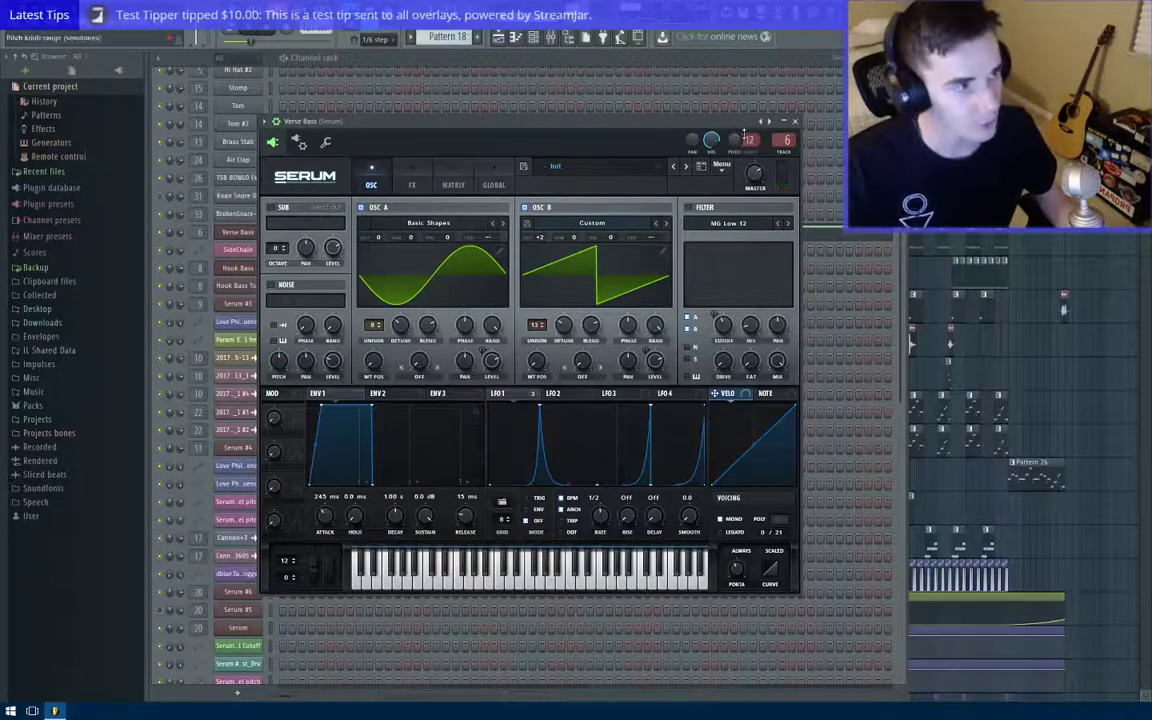
click(411, 185)
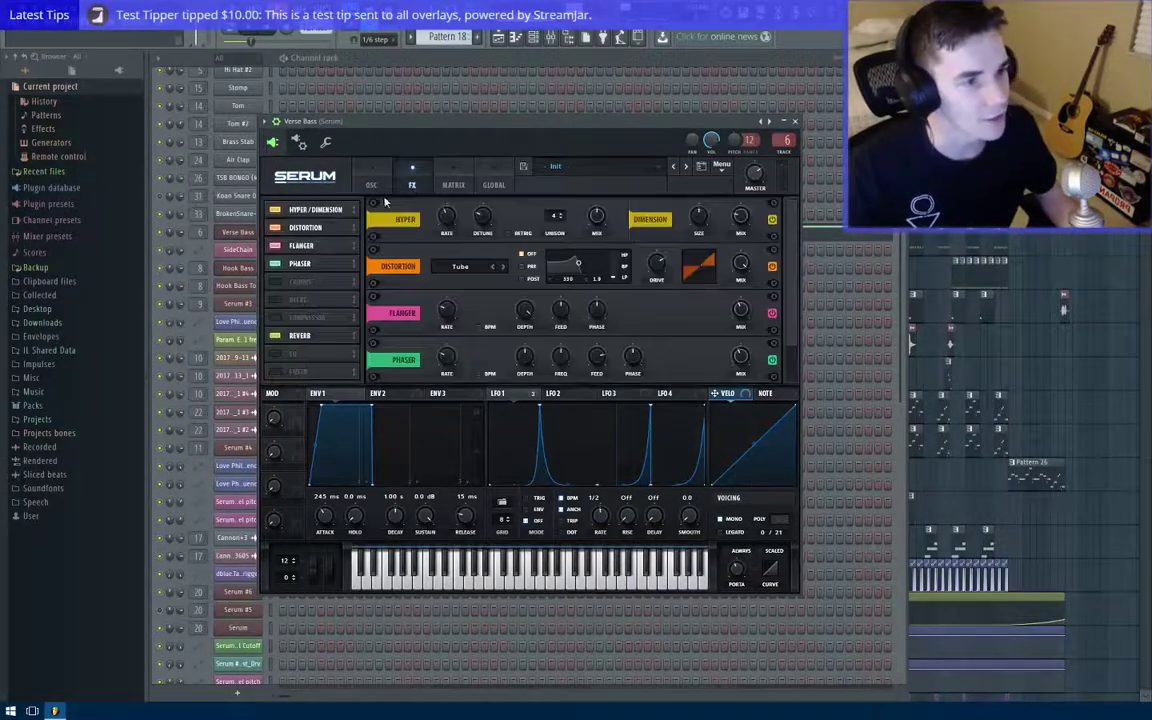
click(440, 180)
click(371, 182)
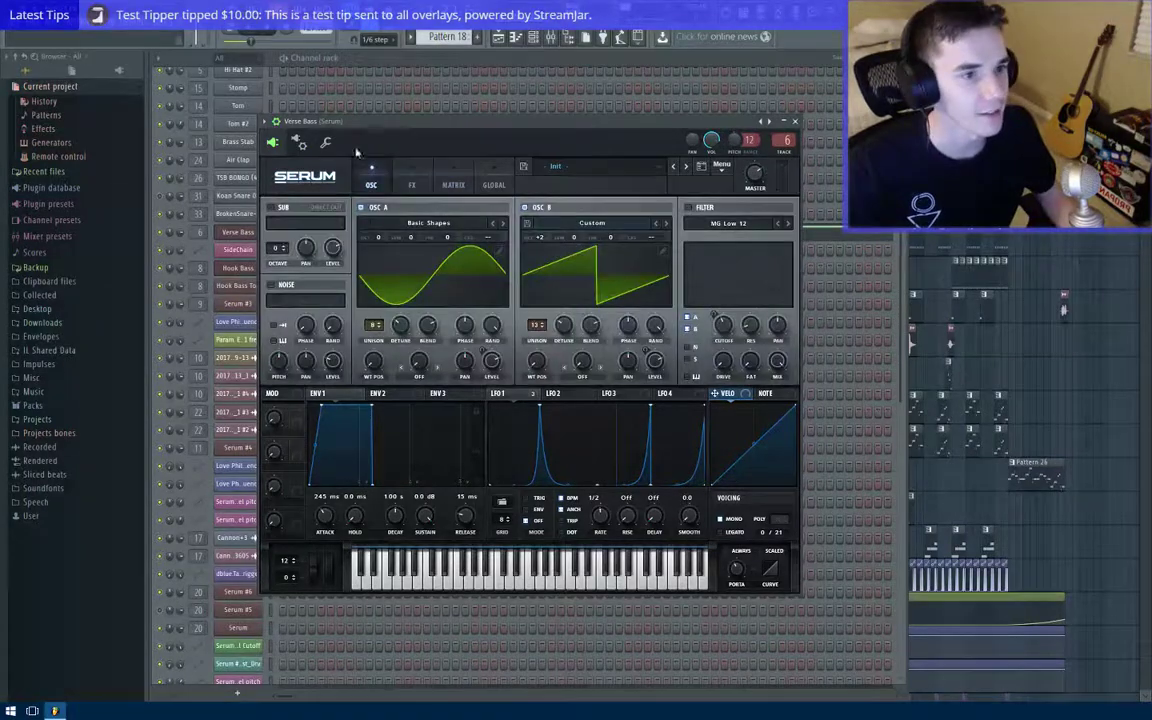
click(326, 143)
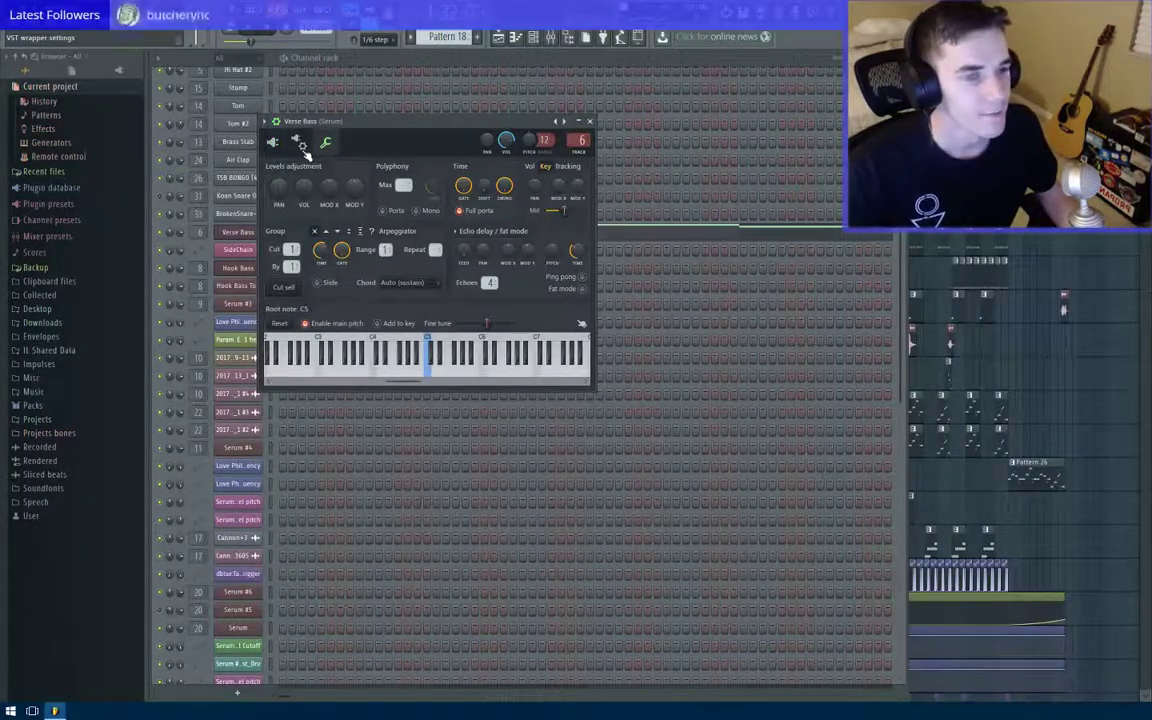
click(275, 145)
click(1039, 328)
Step: Review the playlist from about bar 49, check the output levels of the Serum Channel pitch clip and close its settings
scroll(600, 342, down, 3)
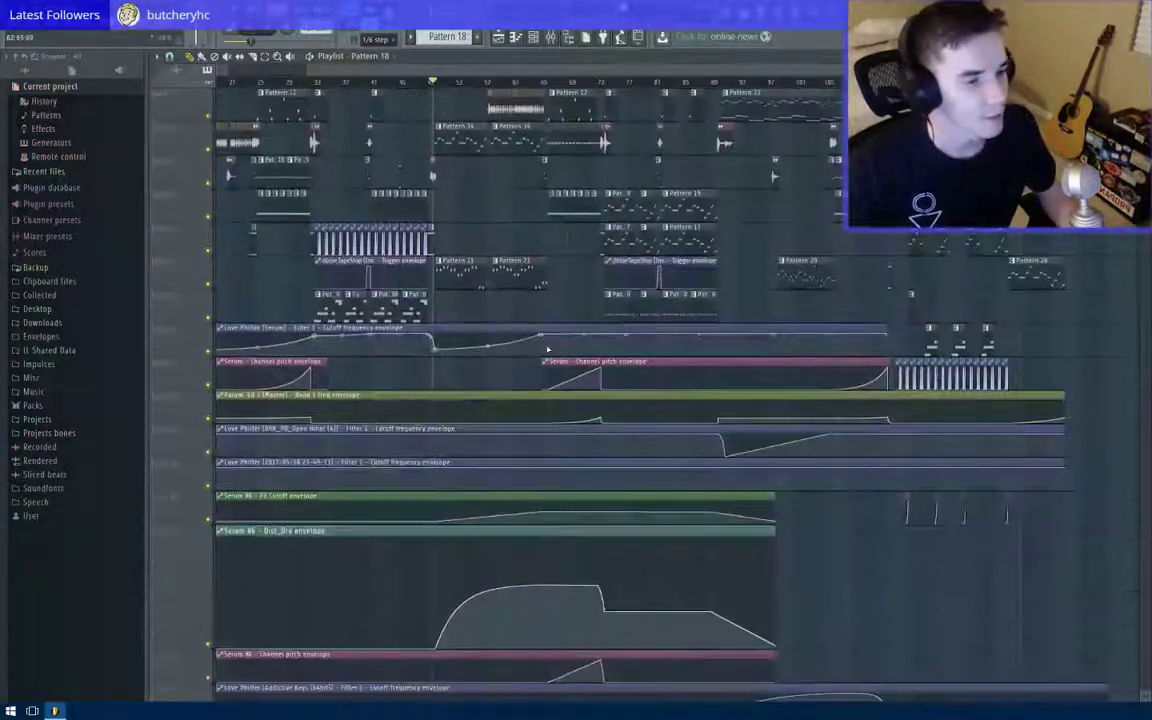
scroll(500, 348, up, 2)
scroll(195, 392, down, 5)
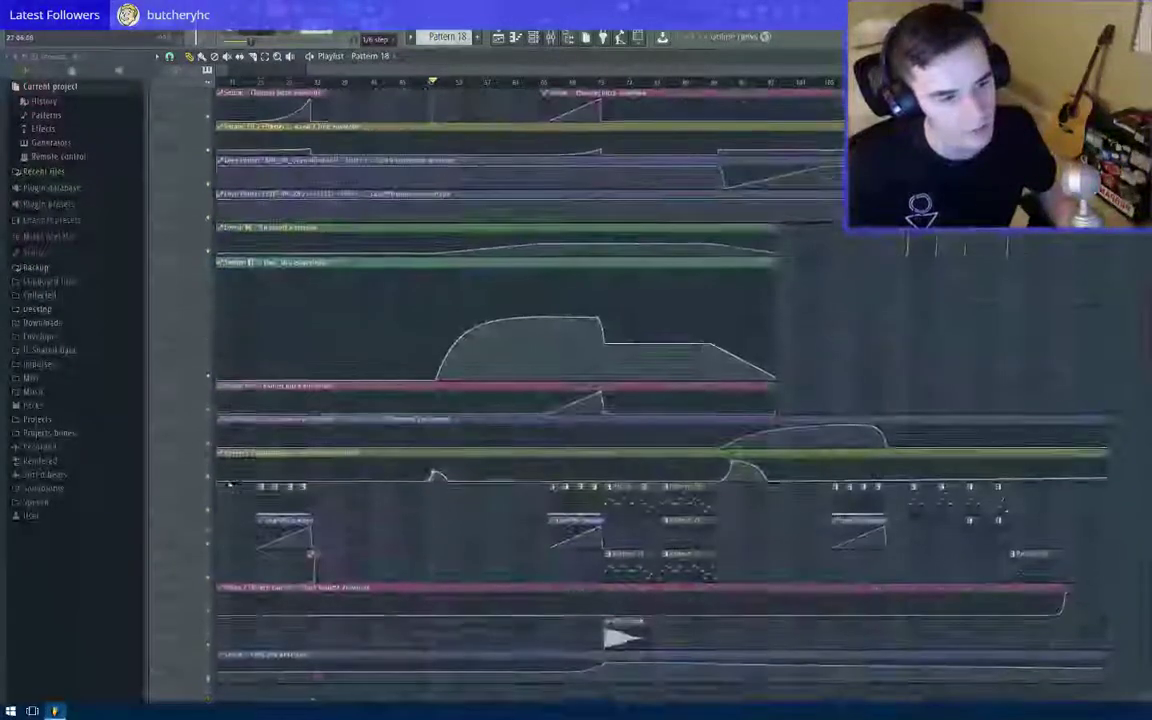
scroll(195, 392, up, 8)
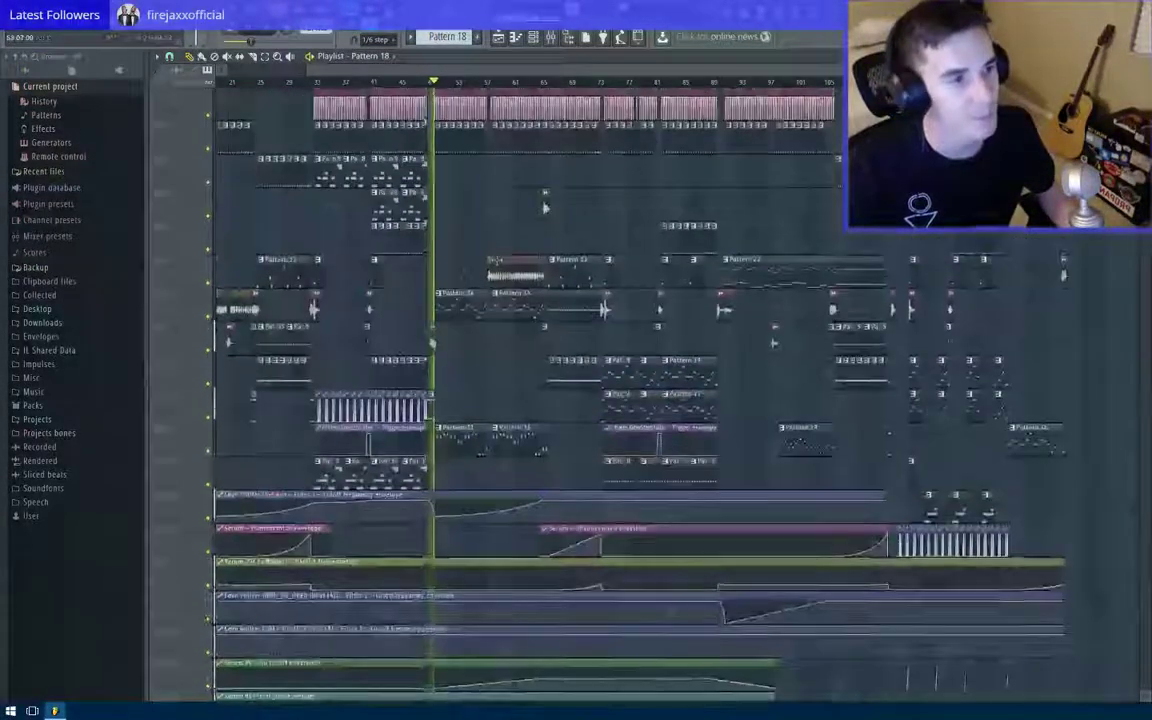
scroll(460, 247, up, 1)
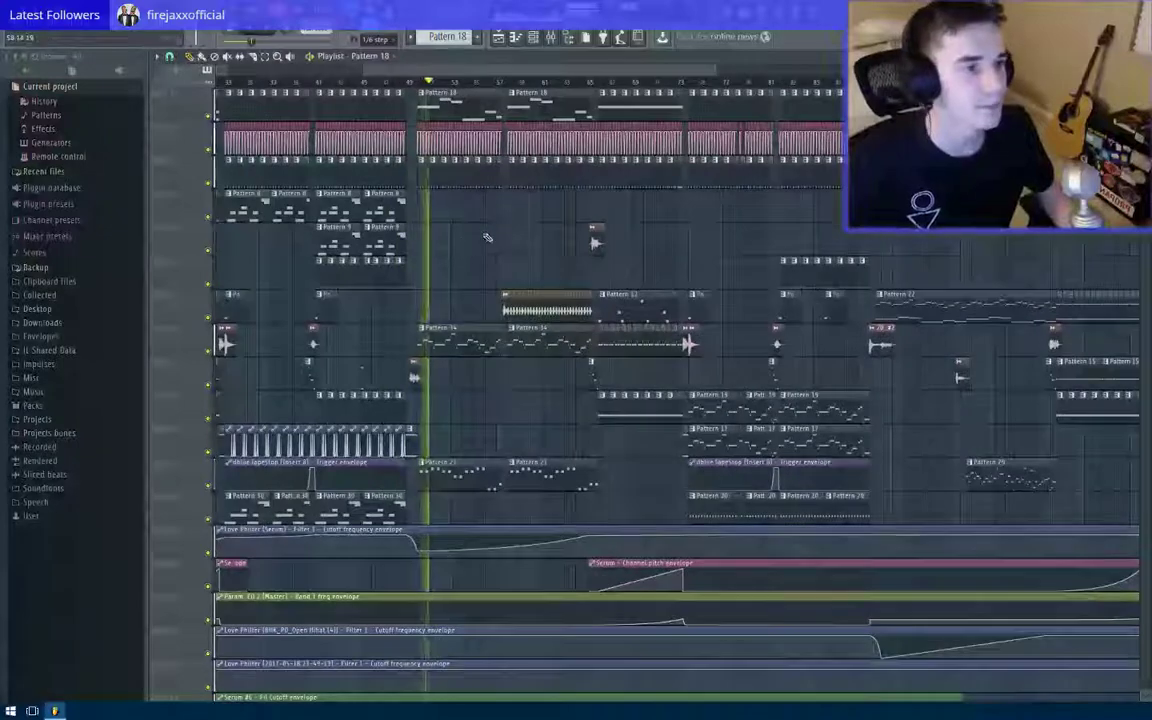
scroll(460, 265, down, 5)
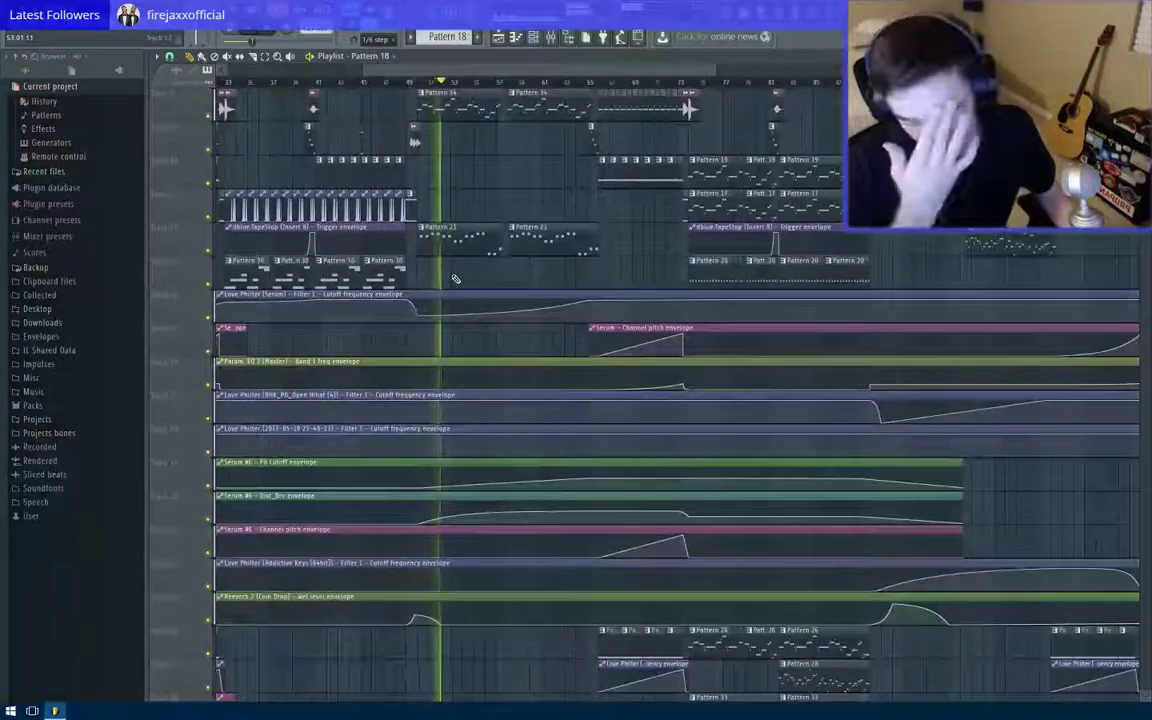
double_click(648, 340)
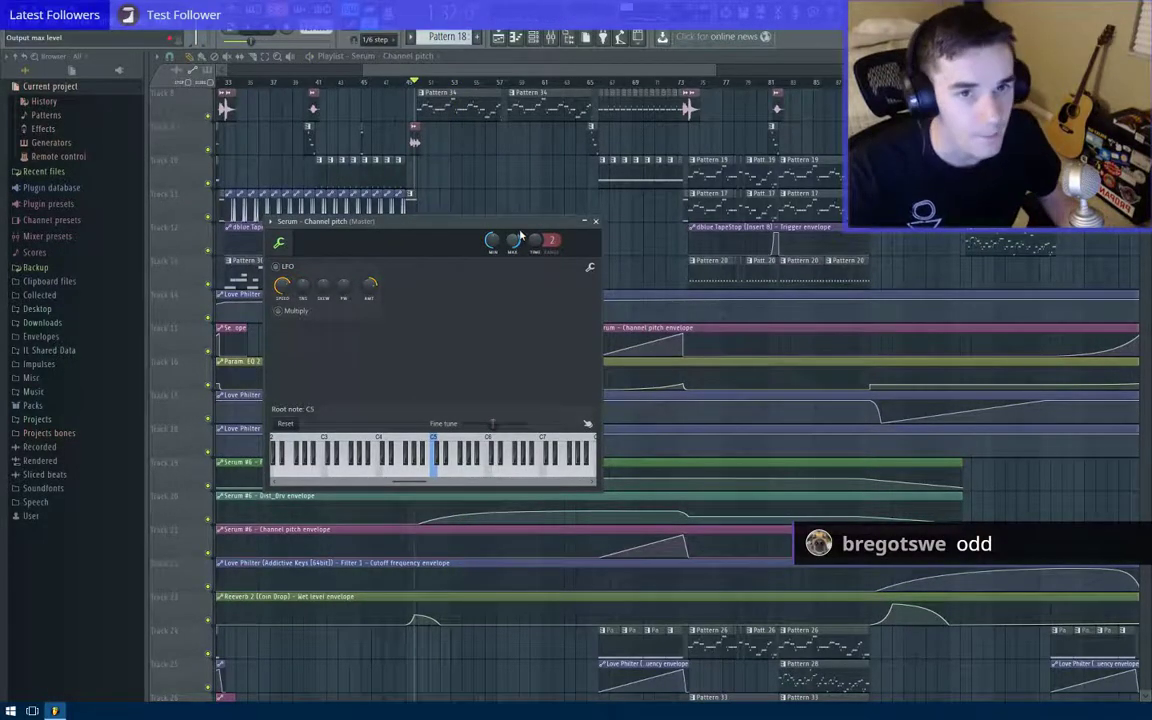
click(595, 222)
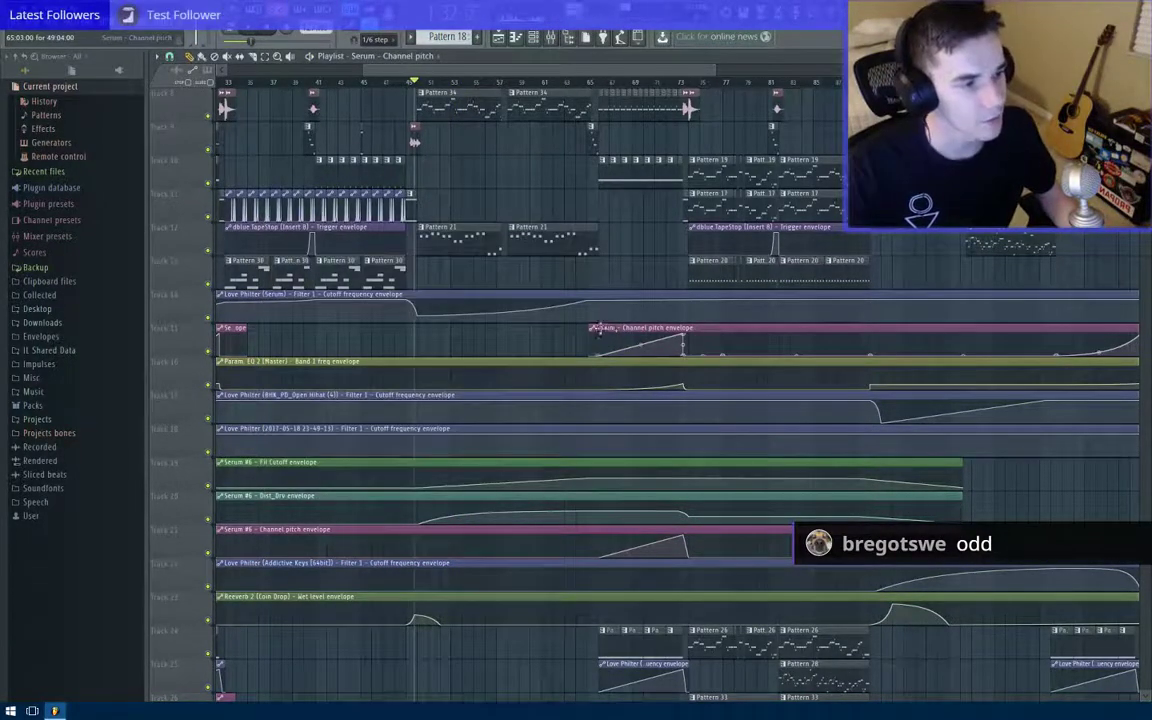
Step: Reopen the Serum Channel pitch clip's settings, copy its output max level value and bring up the value options again
scroll(597, 328, up, 7)
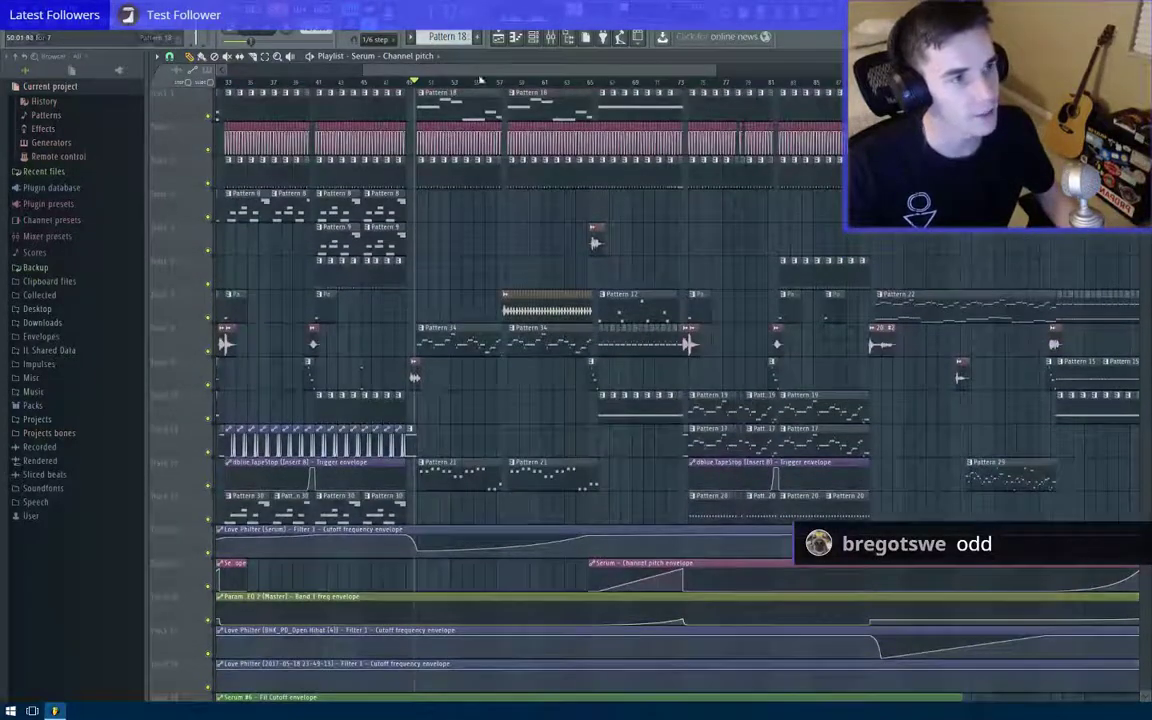
scroll(586, 402, down, 5)
double_click(634, 395)
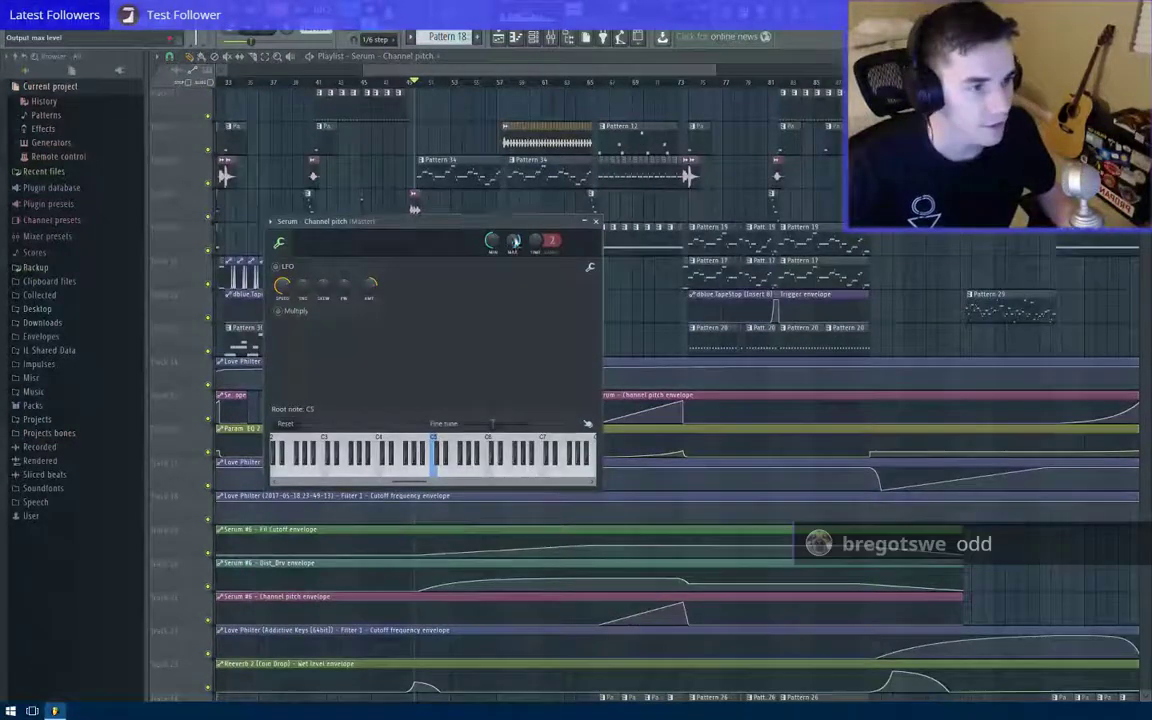
right_click(513, 245)
click(563, 388)
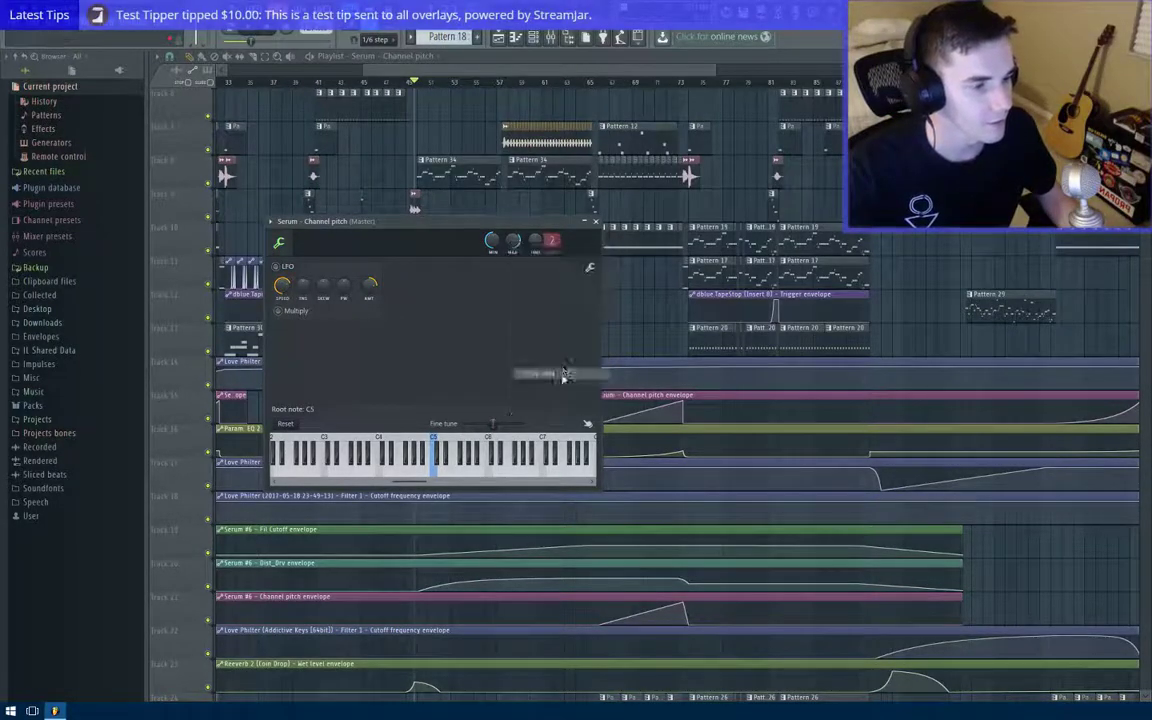
right_click(520, 242)
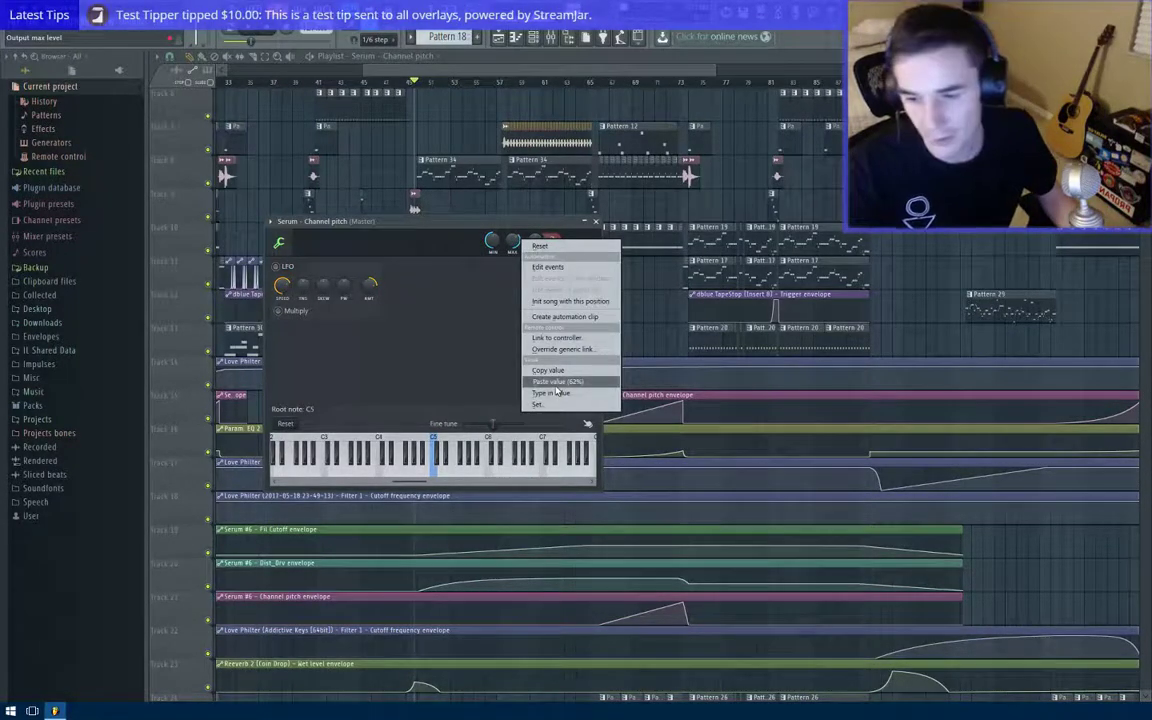
Step: Check the upward bend range of the Verse Bass channel in Serum and close the plugin
key(F6)
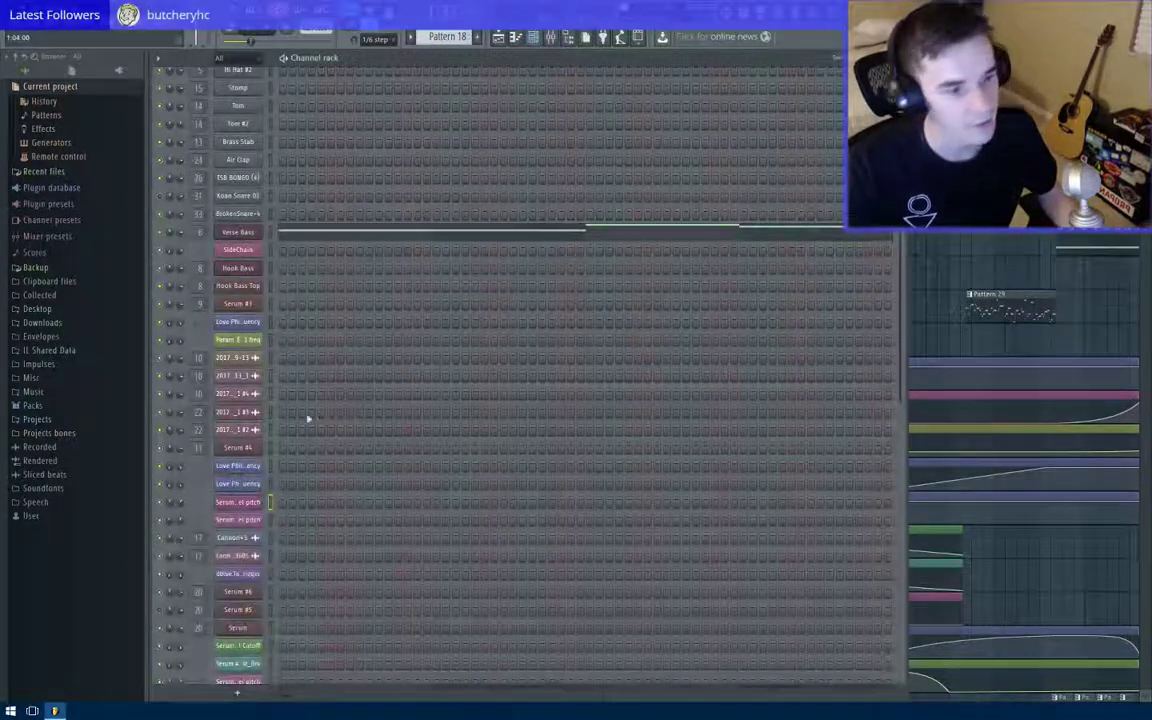
click(239, 232)
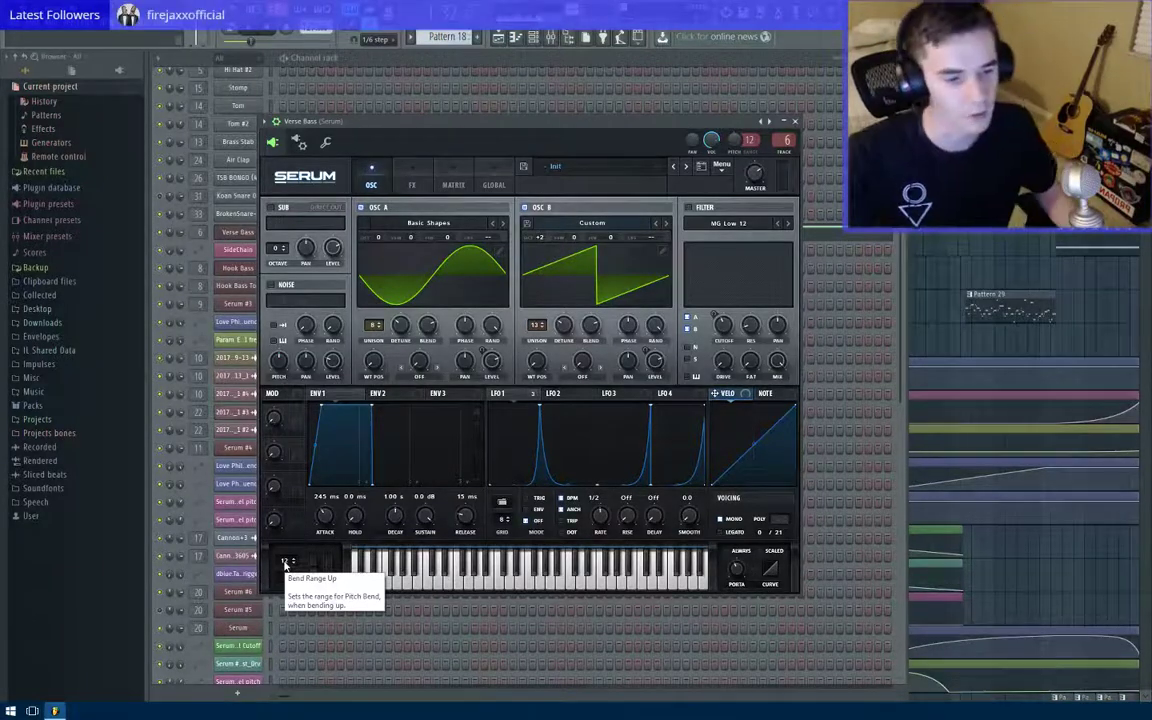
right_click(937, 293)
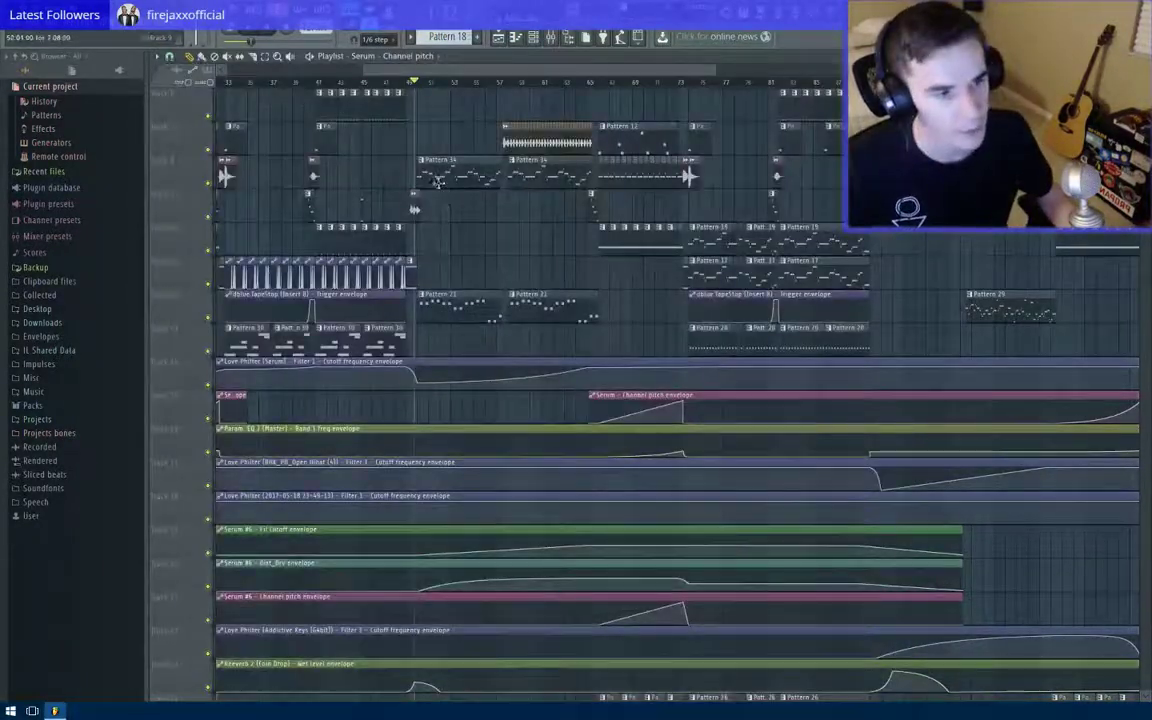
Step: Play the arrangement from about bar 49, view the whole song layout and stop playback
key(space)
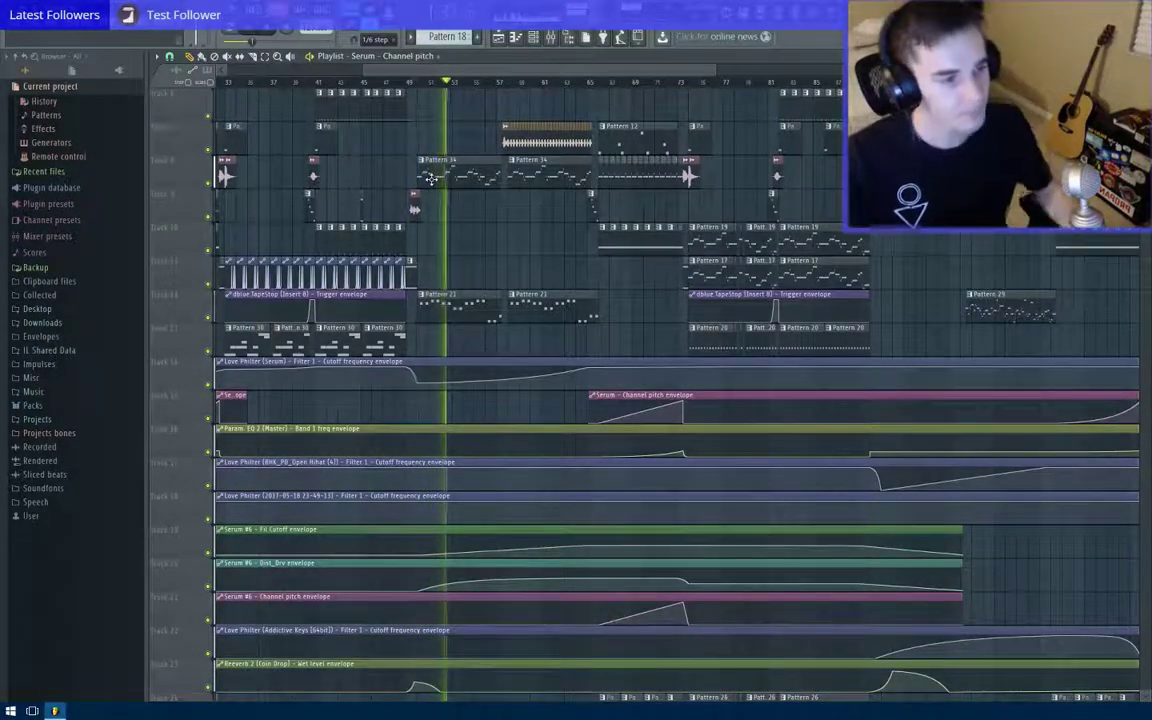
scroll(564, 258, up, 5)
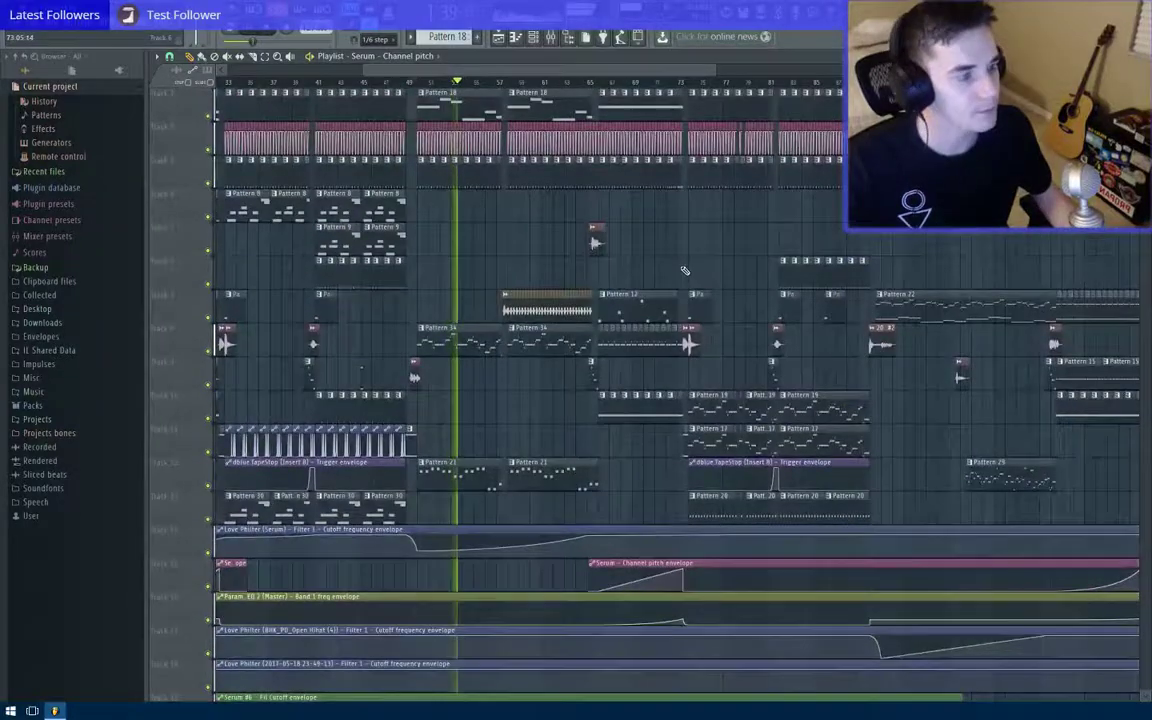
drag(684, 270, 530, 247)
scroll(470, 248, down, 4)
scroll(474, 245, down, 1)
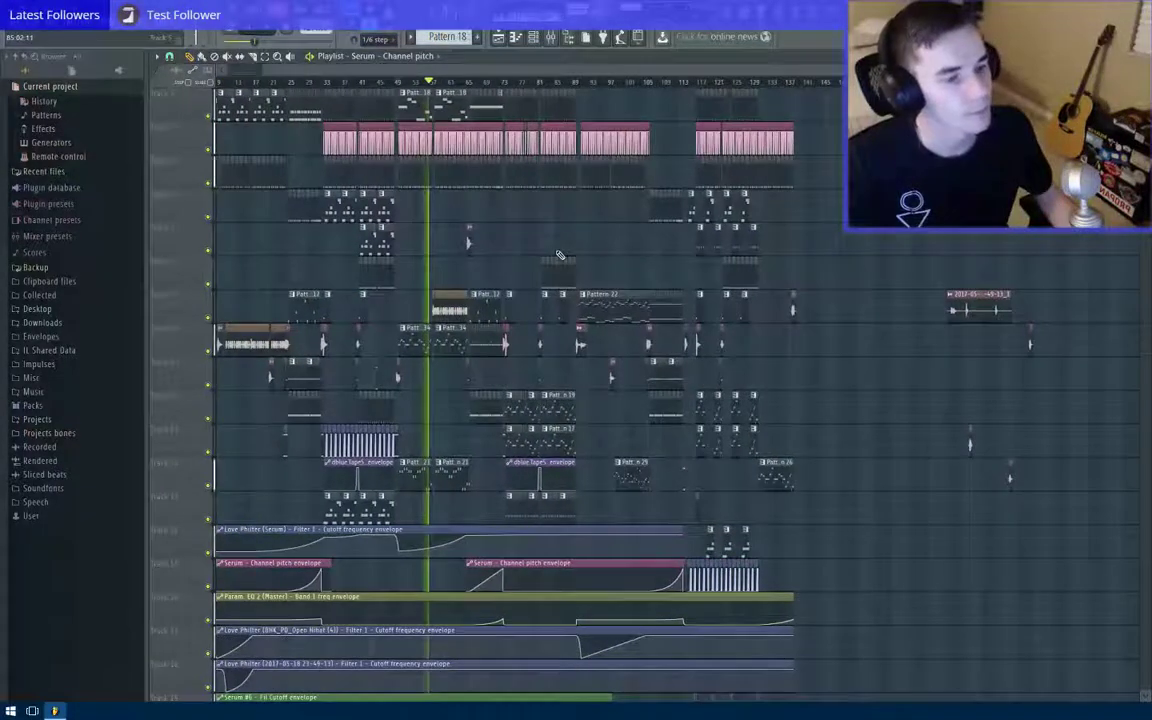
key(space)
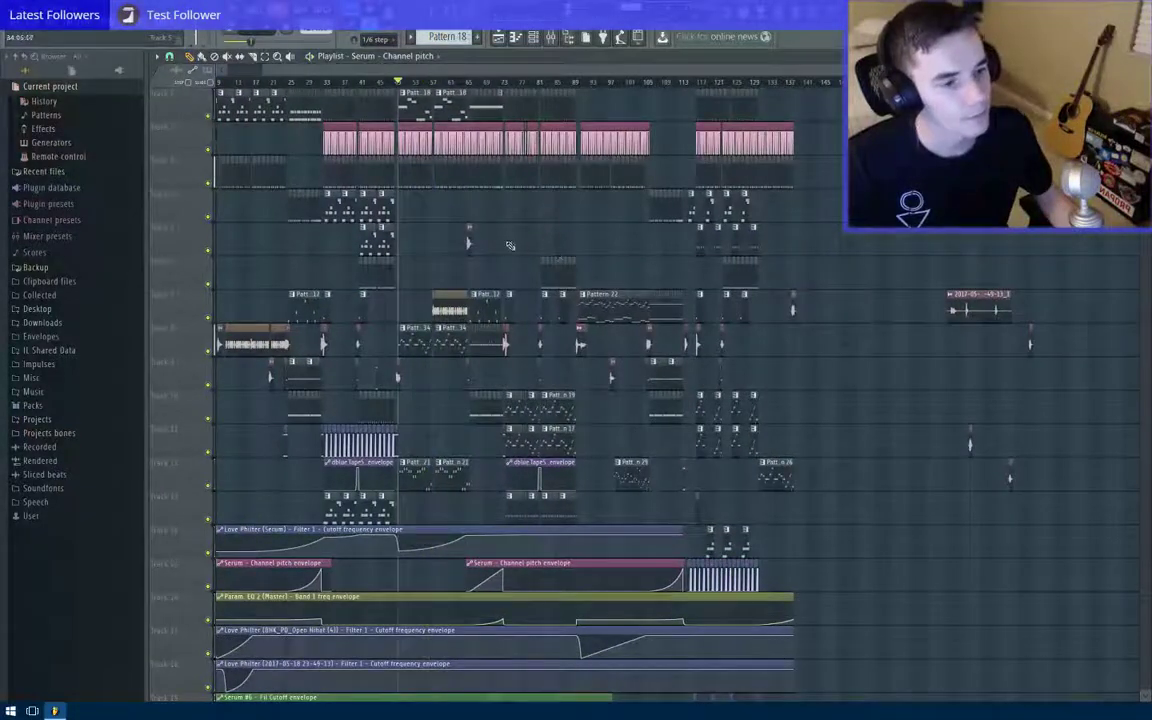
Step: Play the song from the beginning, opening a blank Notepad window and closing it during playback
click(273, 37)
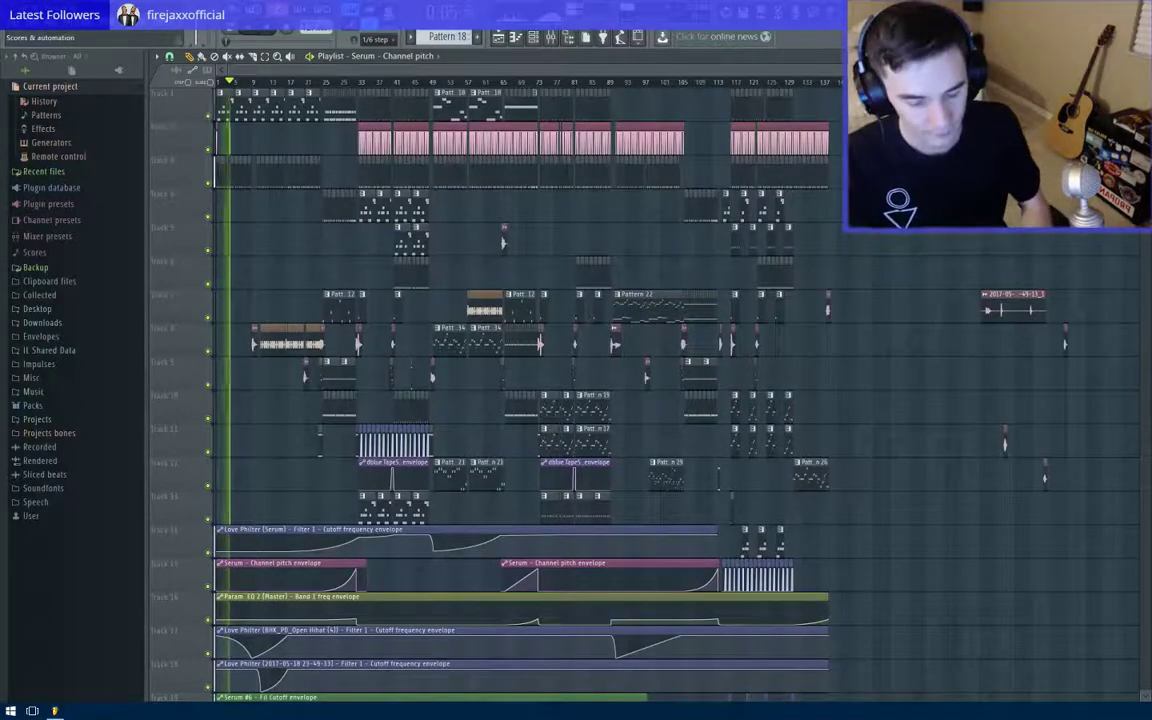
key(Return)
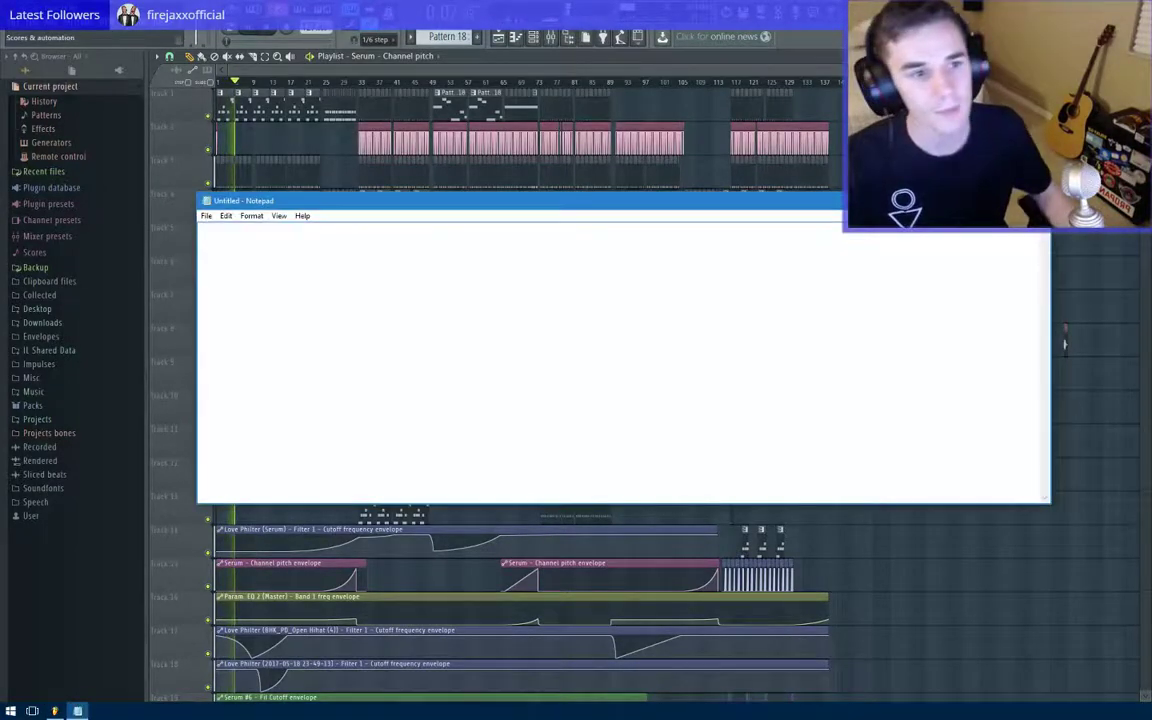
key(alt+F4)
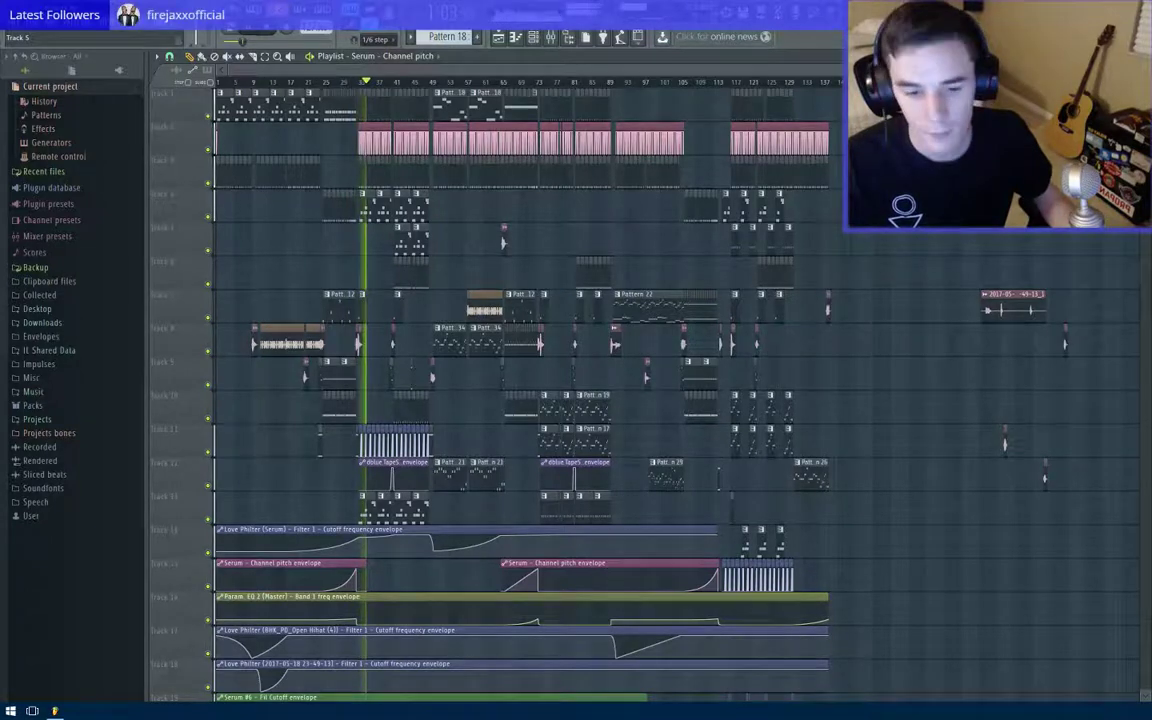
Step: Stop playback, move the play position within the arrangement and listen to the song from there
scroll(364, 345, up, 7)
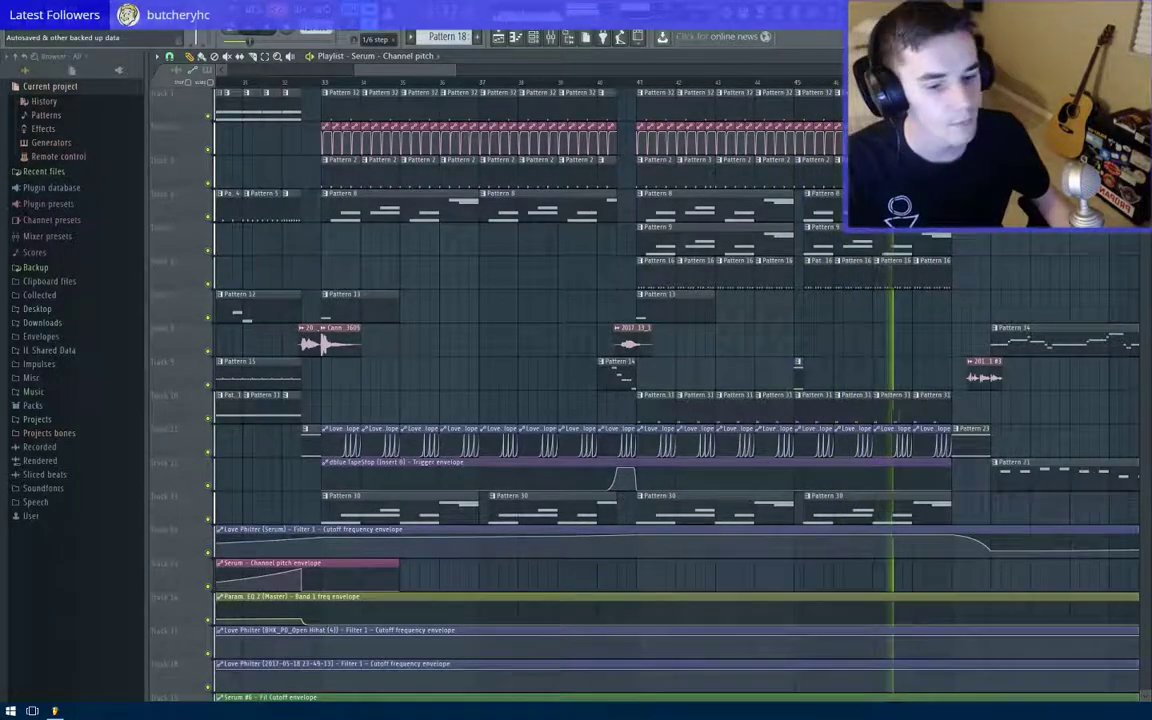
key(space)
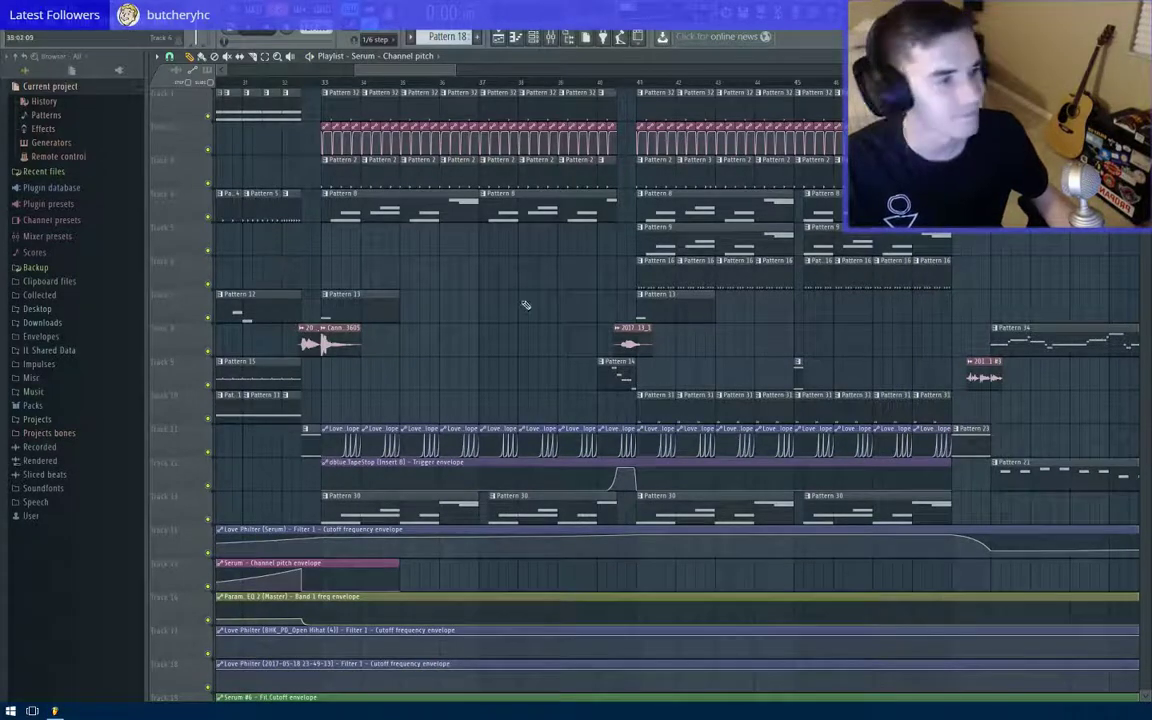
scroll(609, 280, down, 5)
click(581, 83)
key(space)
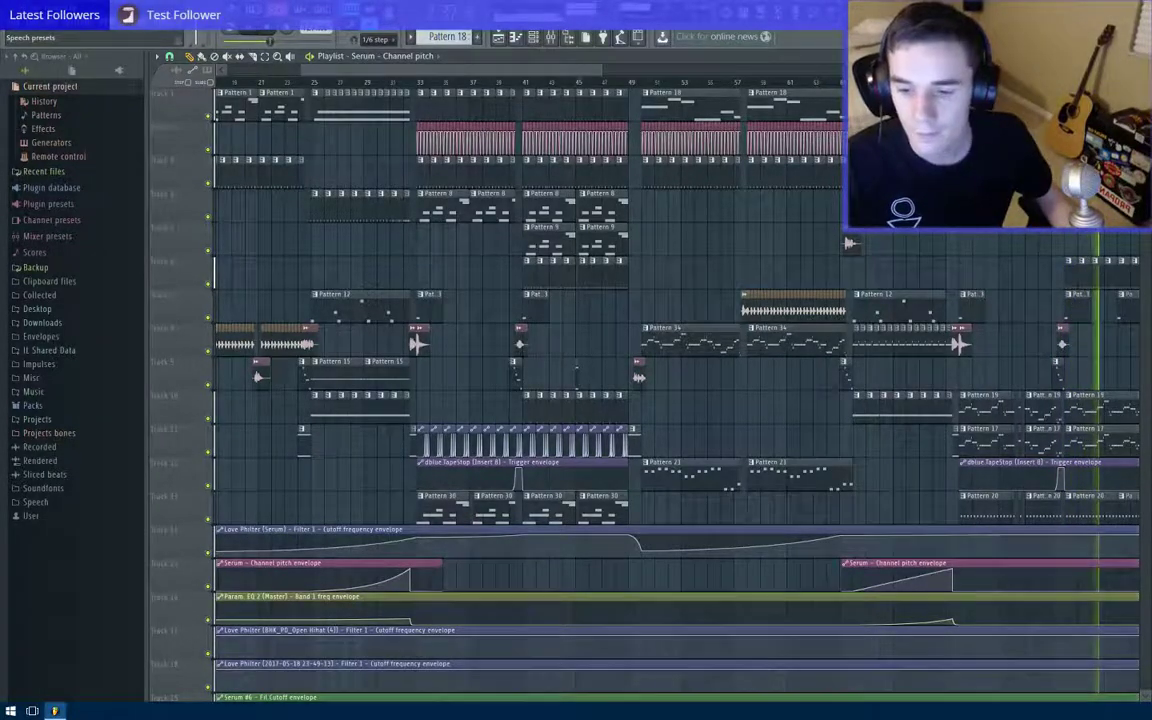
Step: Open the Hook Bass notes of the Pattern 8 clip at bar 33 in the piano roll
scroll(351, 440, up, 4)
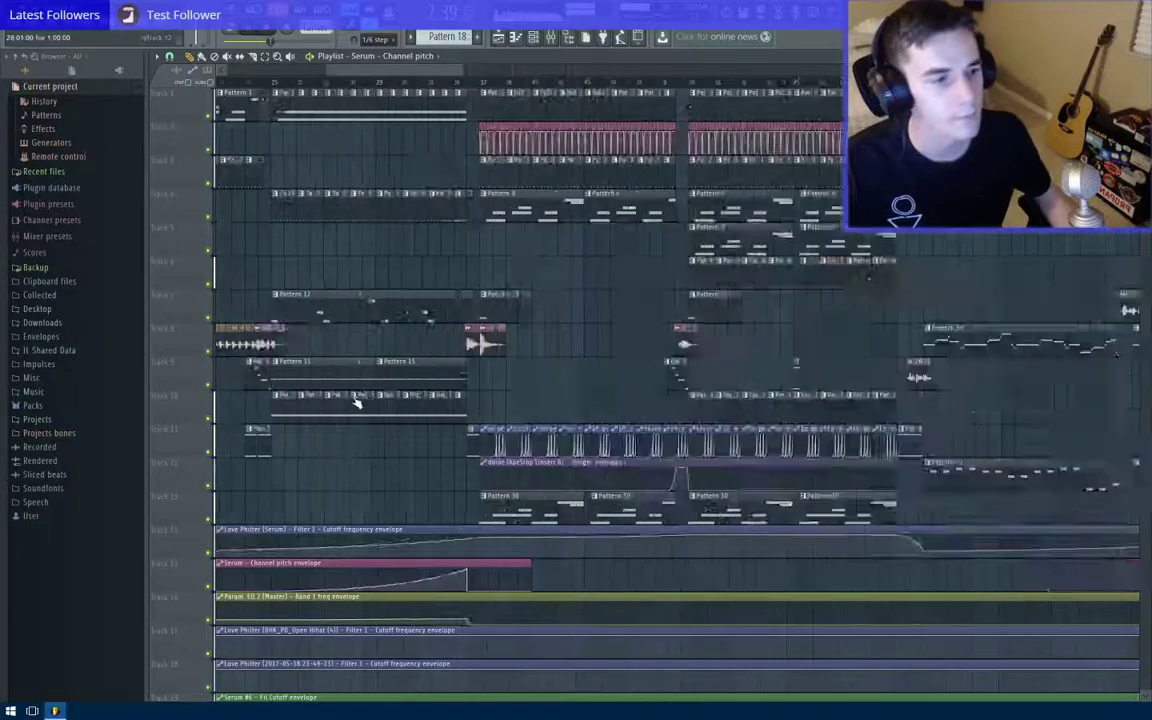
drag(357, 401, 650, 440)
scroll(650, 440, down, 6)
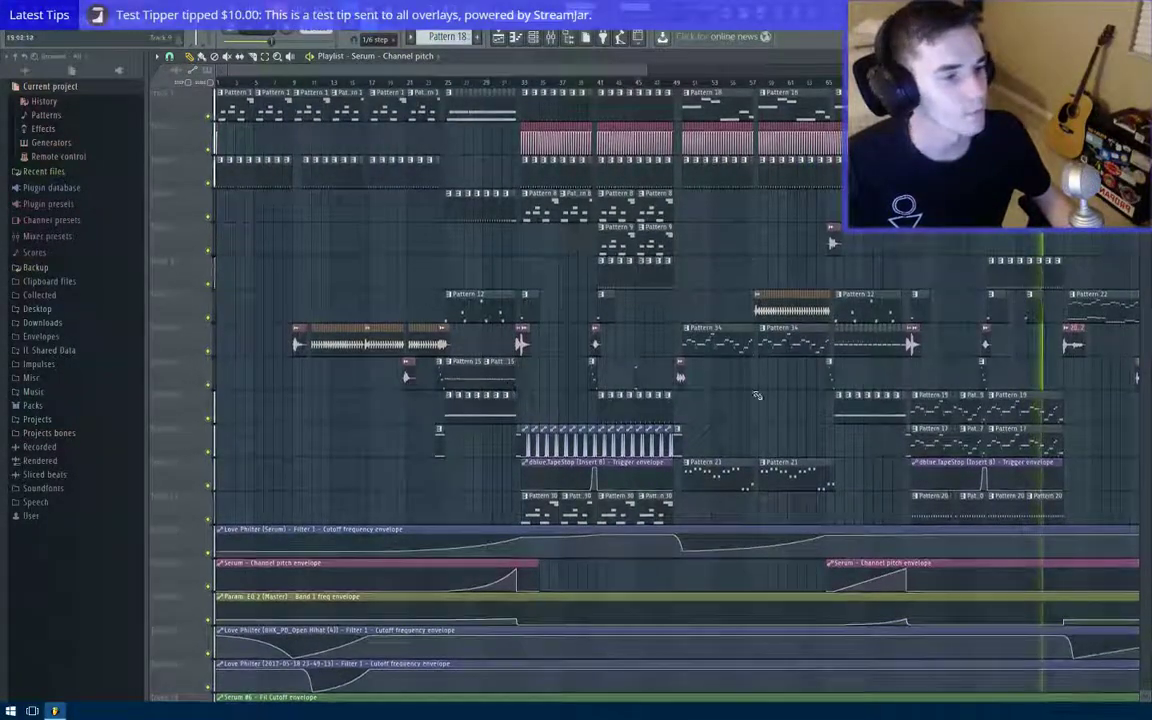
scroll(540, 400, up, 3)
drag(659, 392, 480, 380)
scroll(486, 362, down, 3)
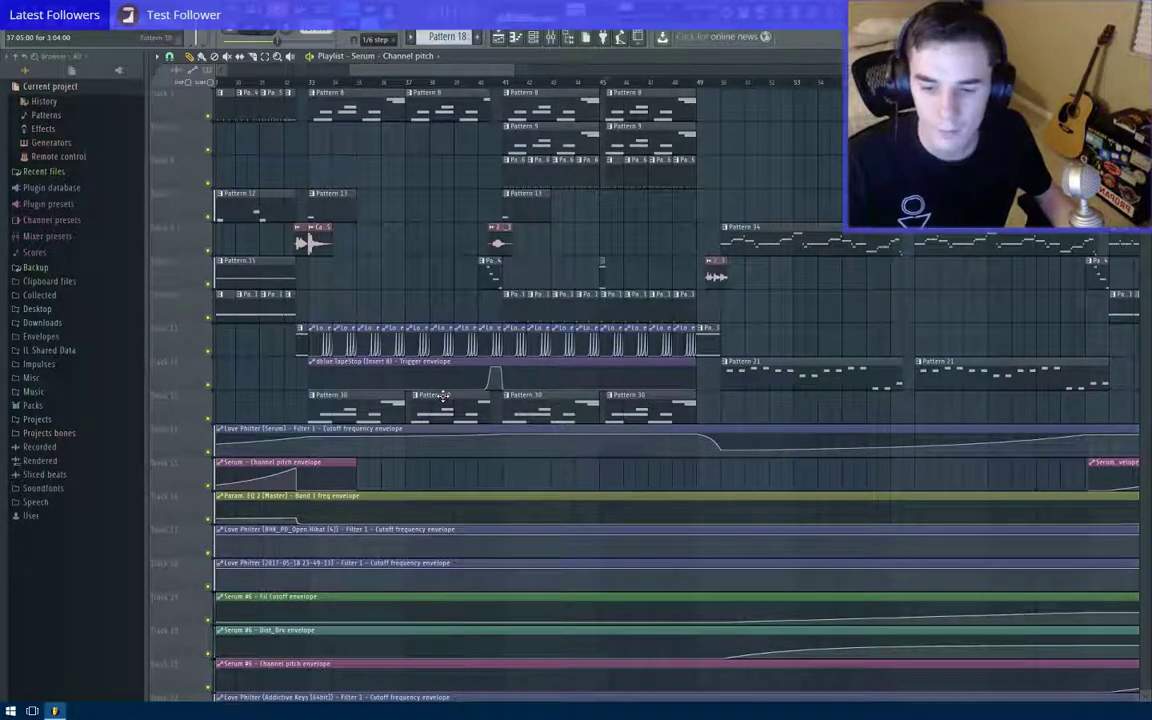
scroll(400, 400, up, 3)
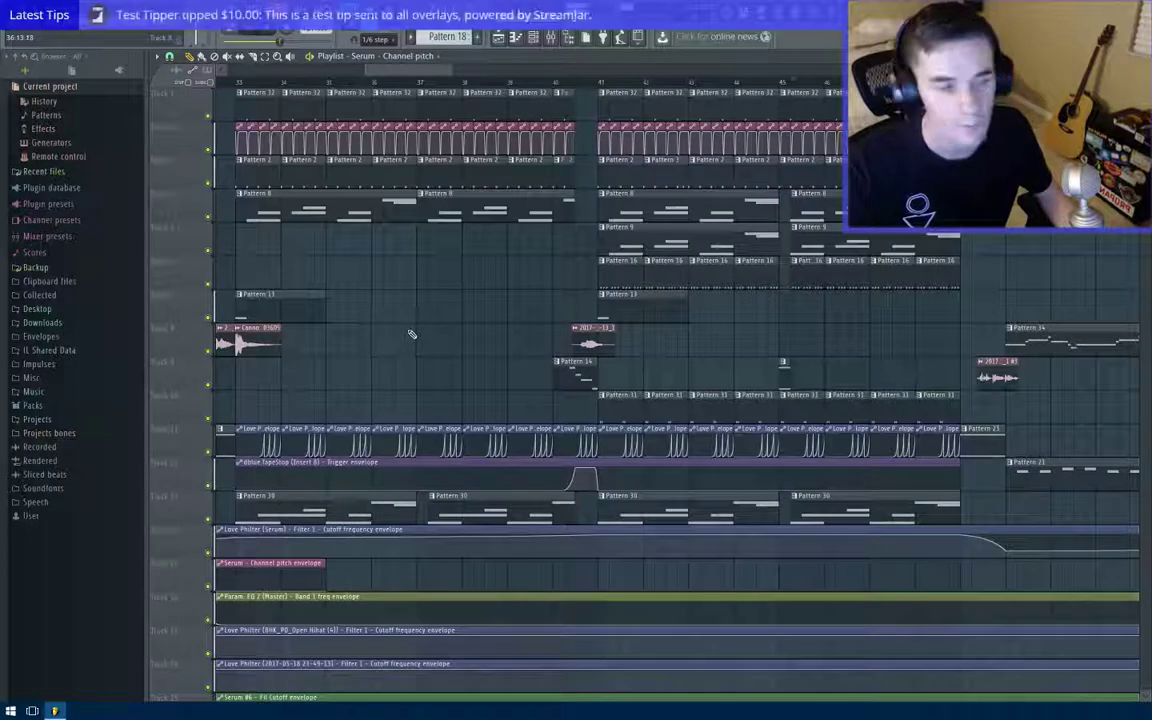
double_click(400, 205)
scroll(404, 235, down, 3)
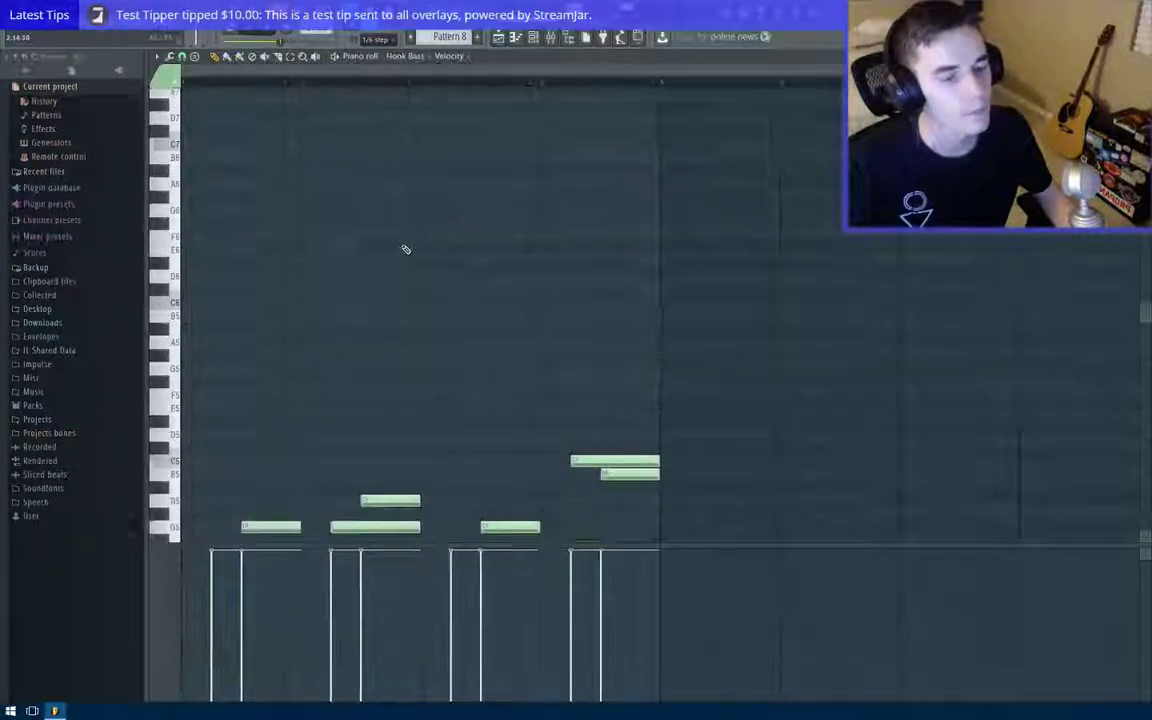
Step: Add Fruity parametric EQ 2 to the first effect slot of Hook Bass mixer track 29
key(F6)
scroll(350, 344, down, 2)
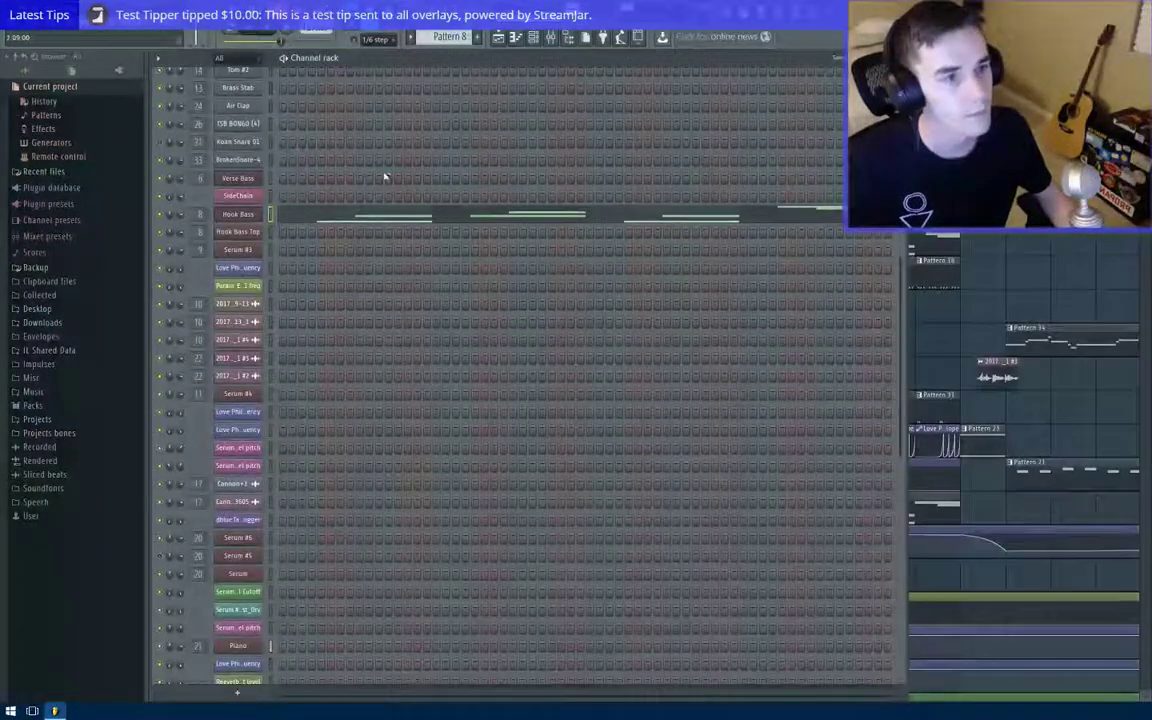
click(551, 44)
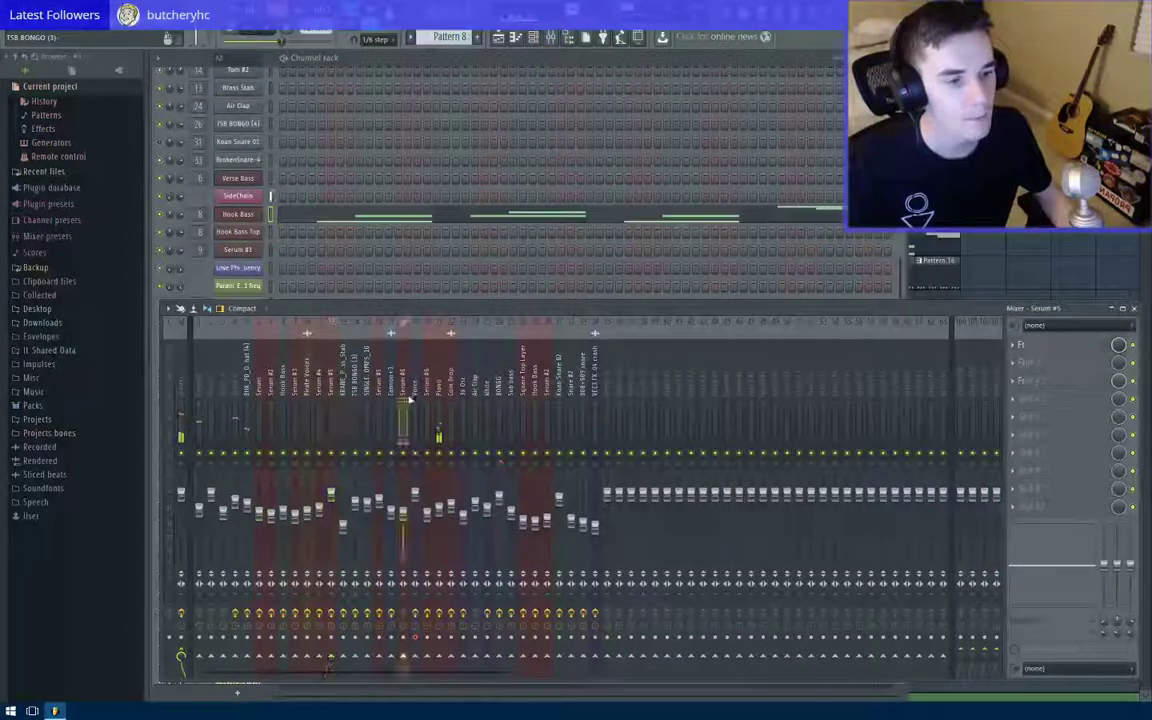
click(535, 393)
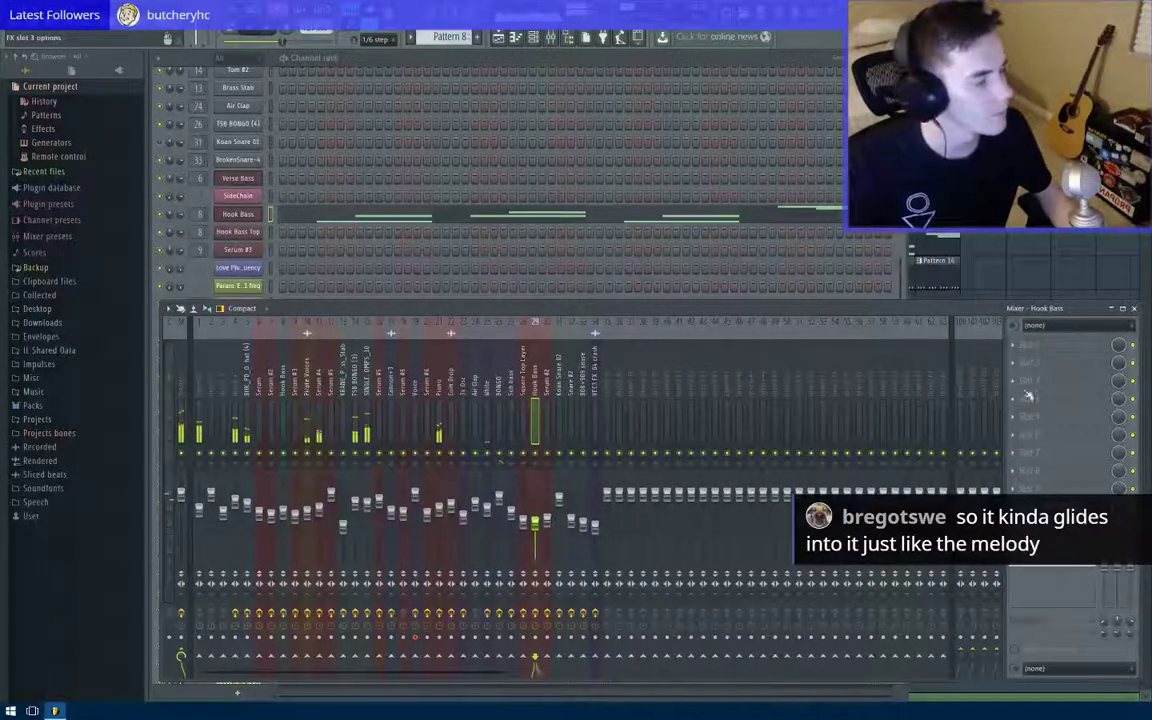
click(1026, 346)
click(1090, 259)
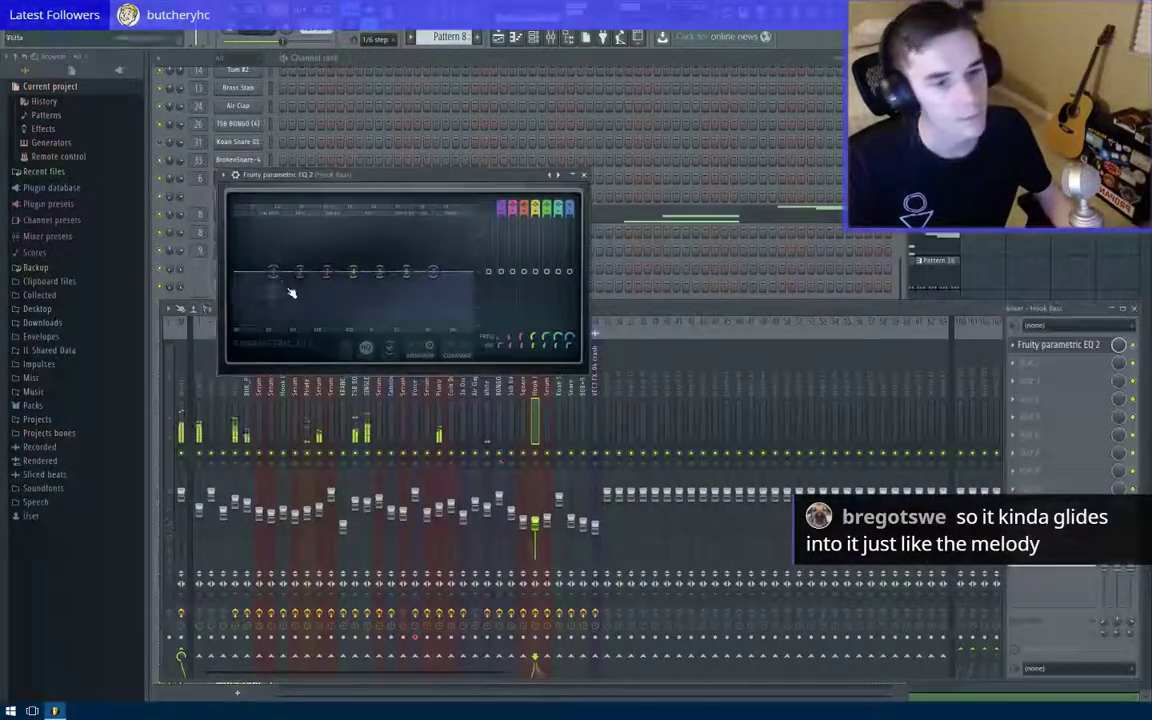
Step: Make band 1 of the Hook Bass EQ a Steep 8 high pass at a lower frequency and return to the playlist
right_click(275, 275)
mouse_move(304, 303)
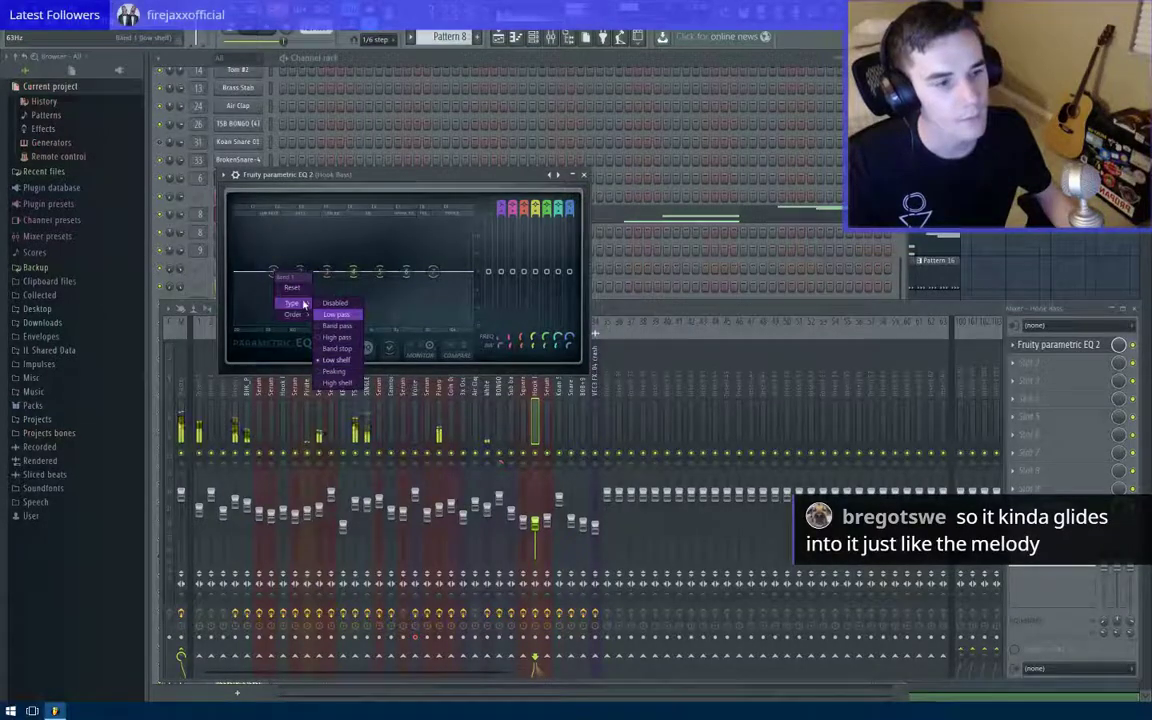
click(337, 339)
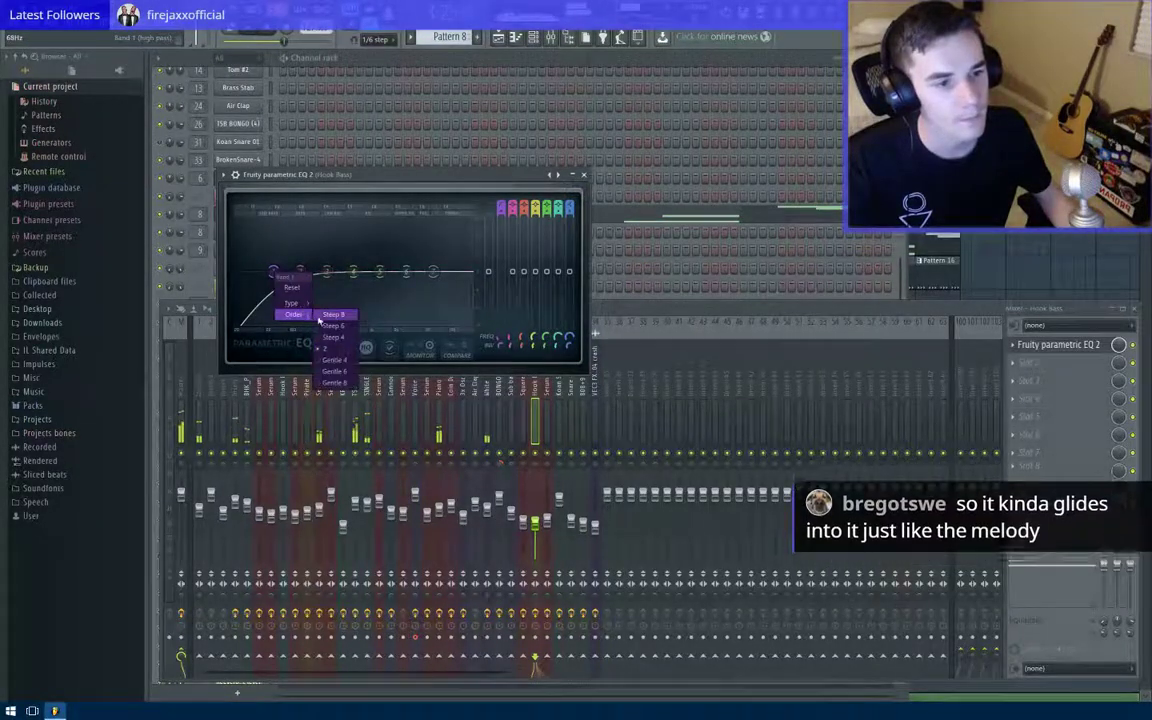
click(332, 315)
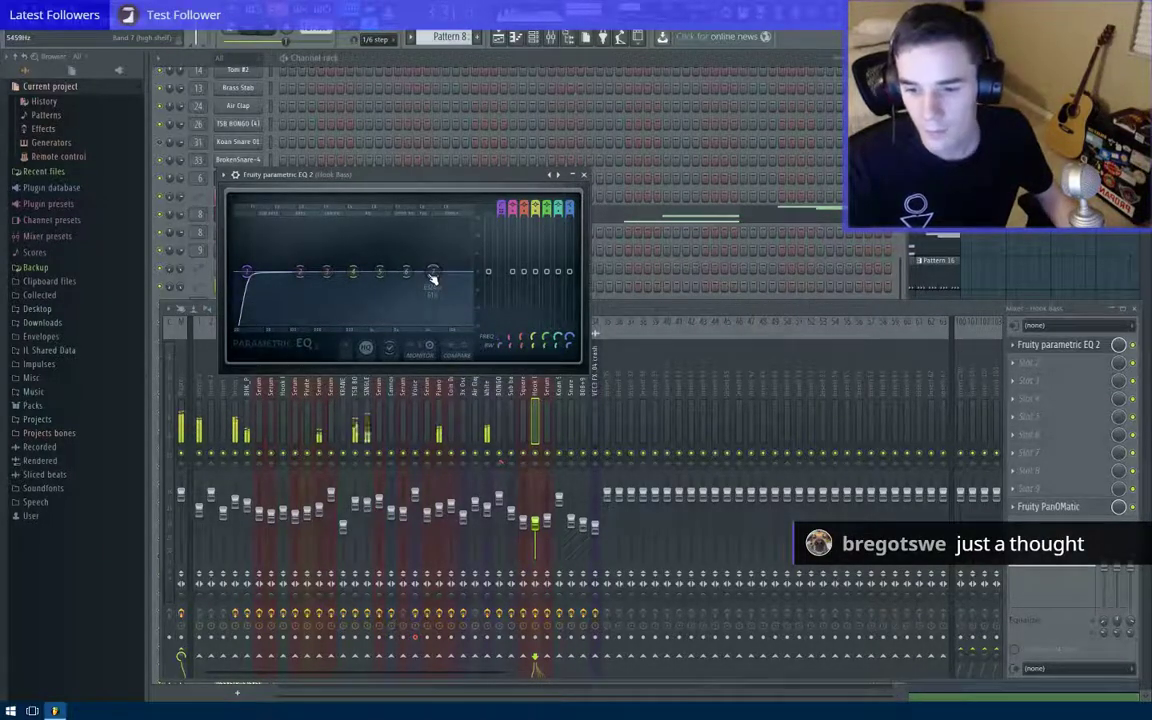
click(585, 175)
click(1017, 245)
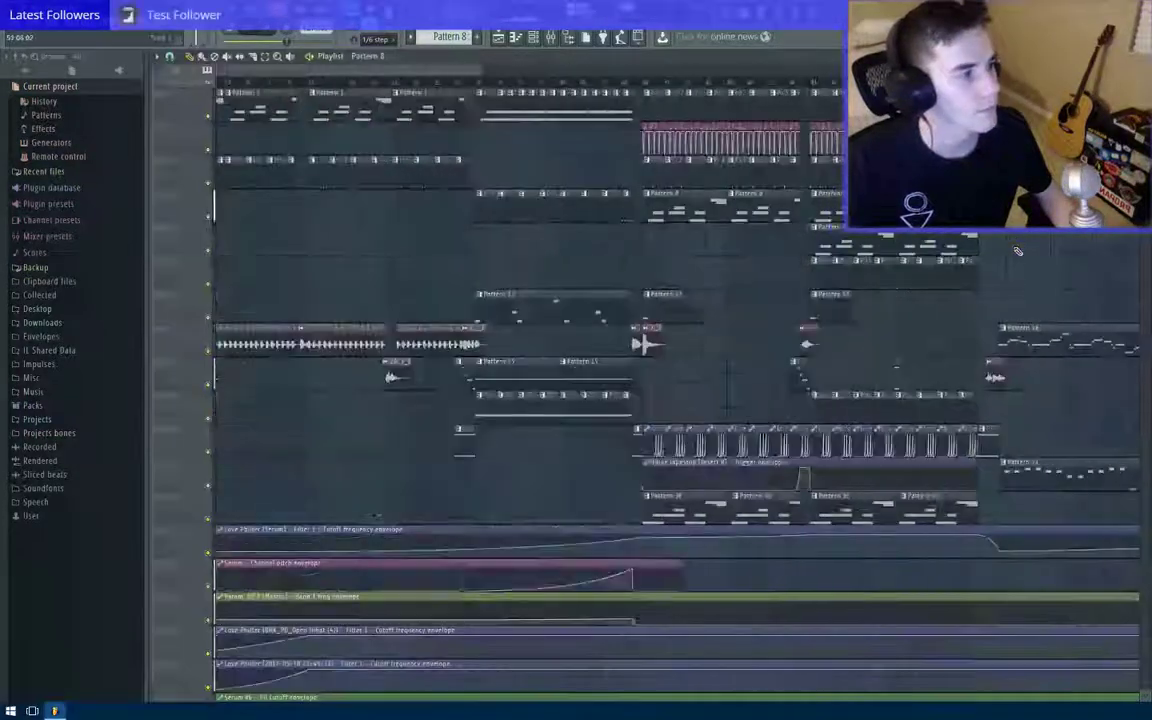
Step: Follow playback through the final section of the arrangement around bars 115 to 131 and save the project
scroll(1017, 248, right, 10)
scroll(767, 297, right, 5)
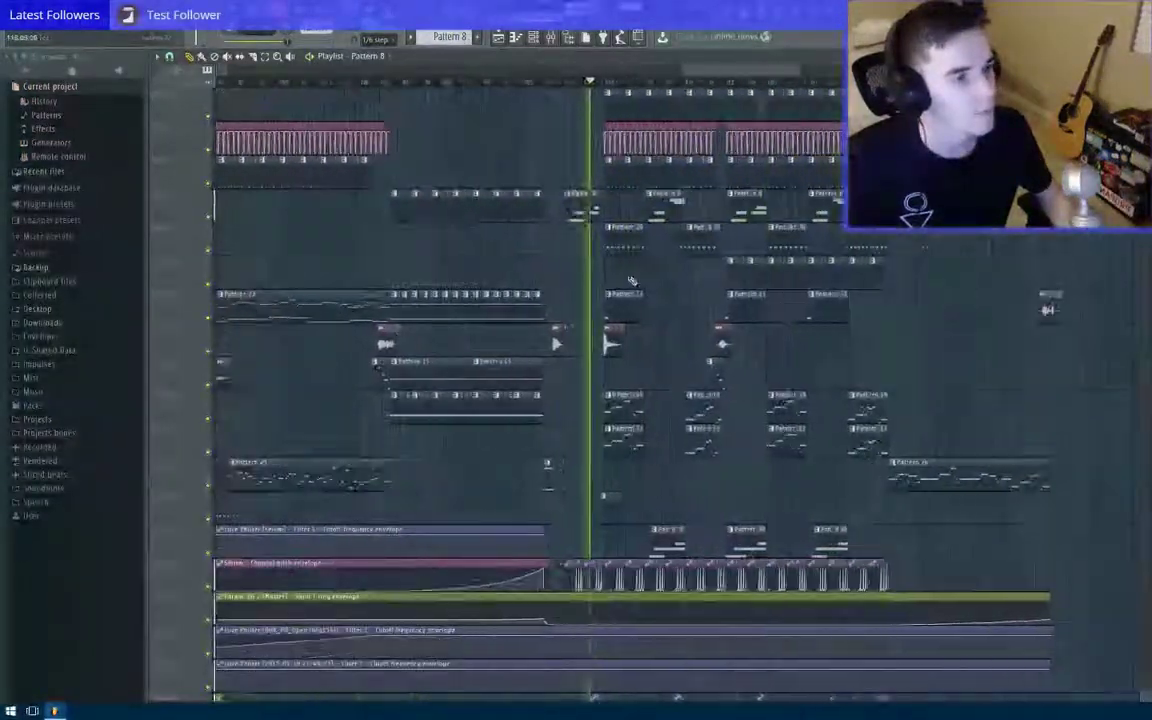
drag(618, 296, 481, 324)
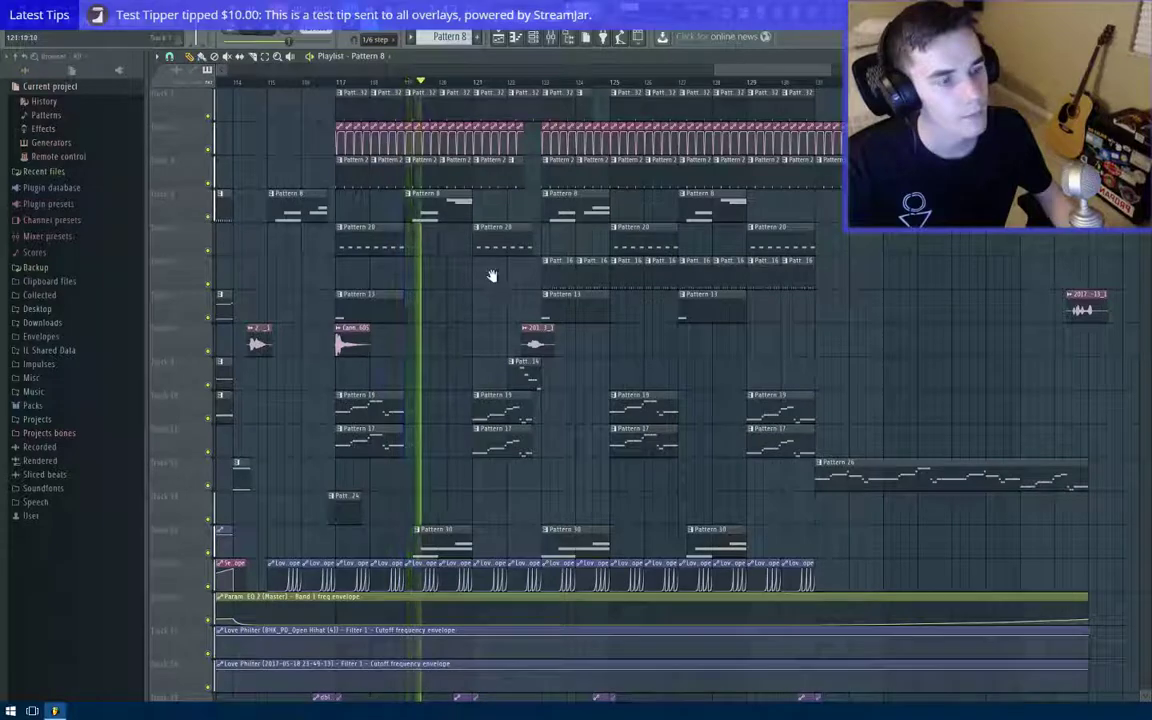
drag(491, 275, 479, 290)
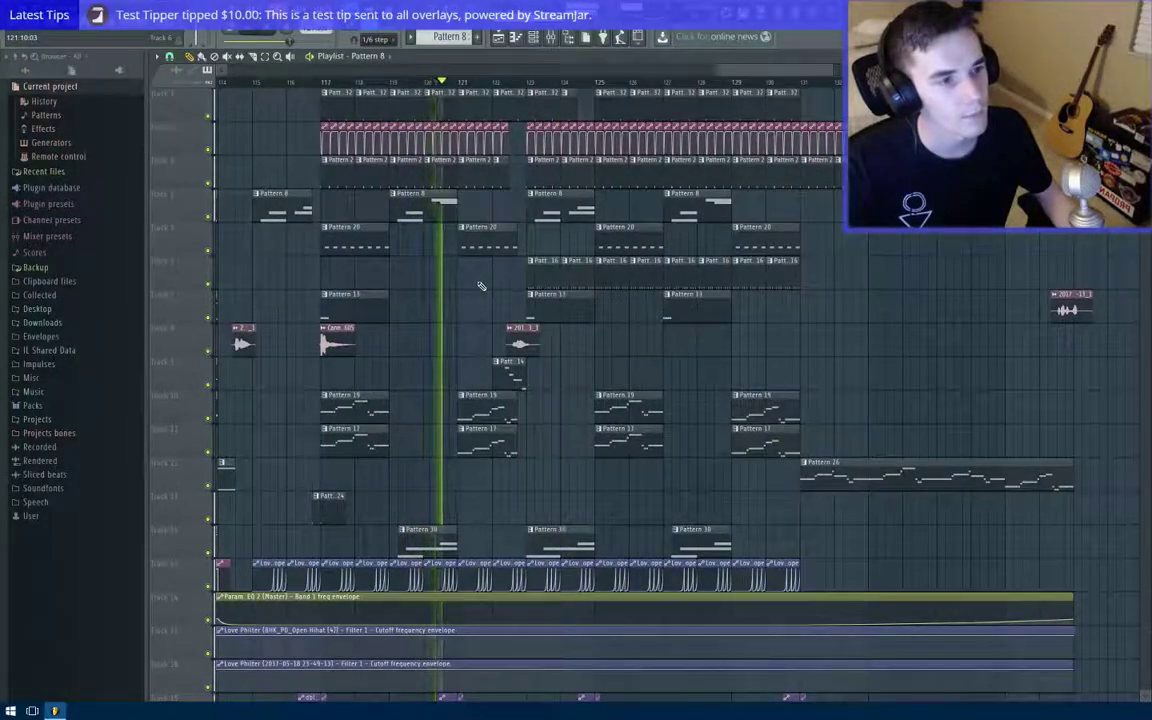
drag(625, 337, 548, 351)
key(ctrl+s)
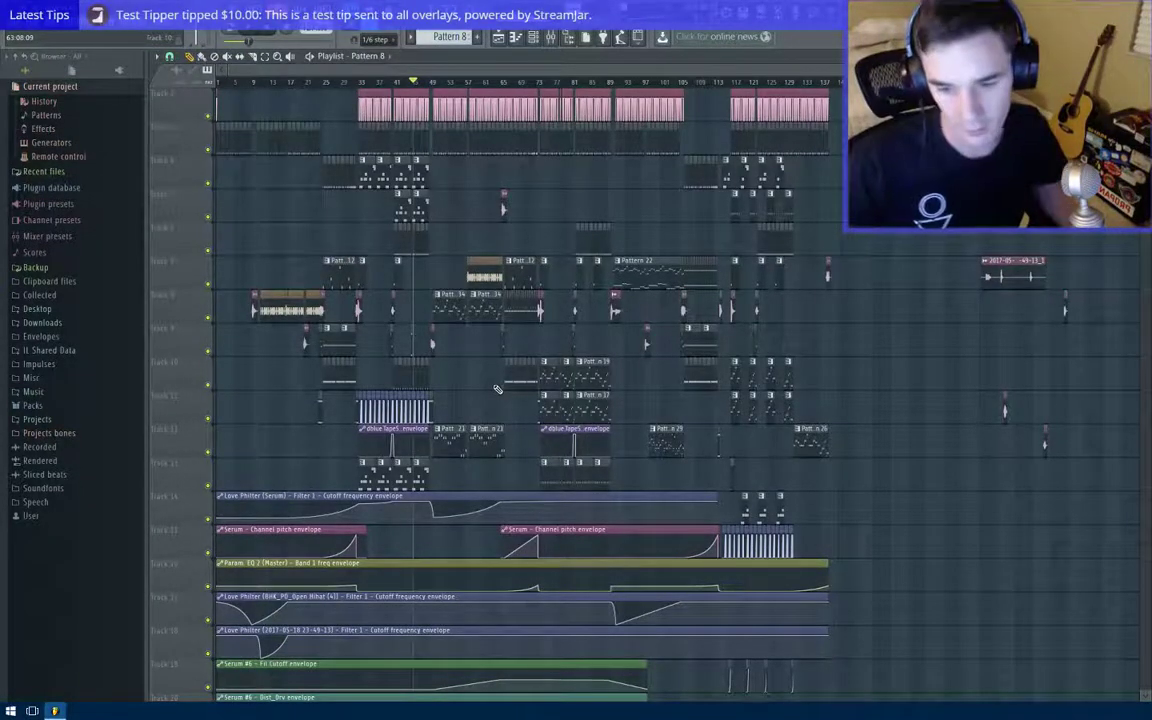
Step: From the drop at bar 33, try EQUO in slot 4 of Hook Bass mixer track 29 and replace it with Fruity Love Philter
scroll(440, 300, up, 8)
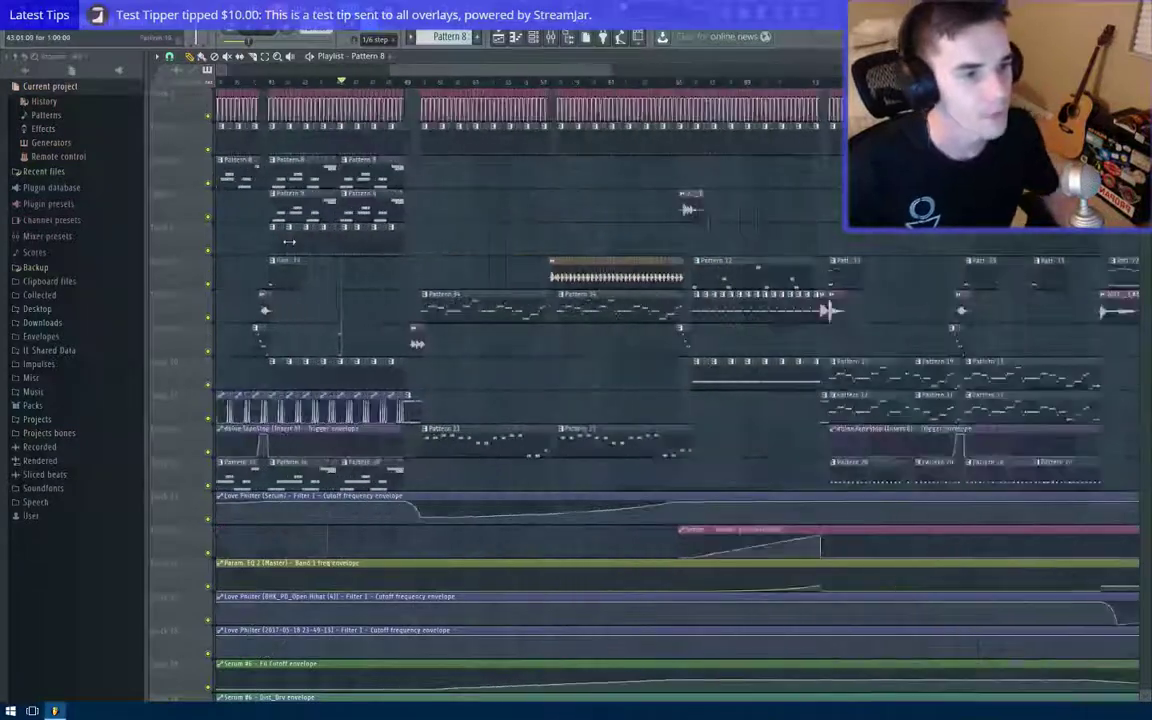
drag(437, 270, 527, 303)
drag(558, 260, 403, 220)
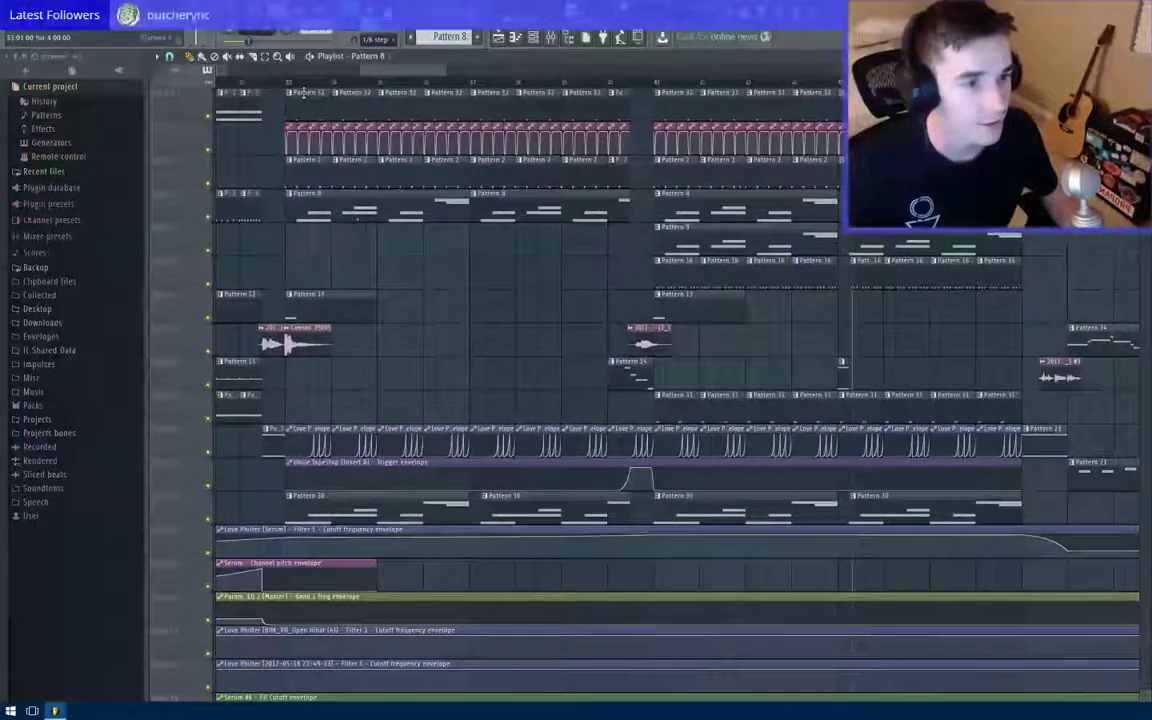
click(550, 38)
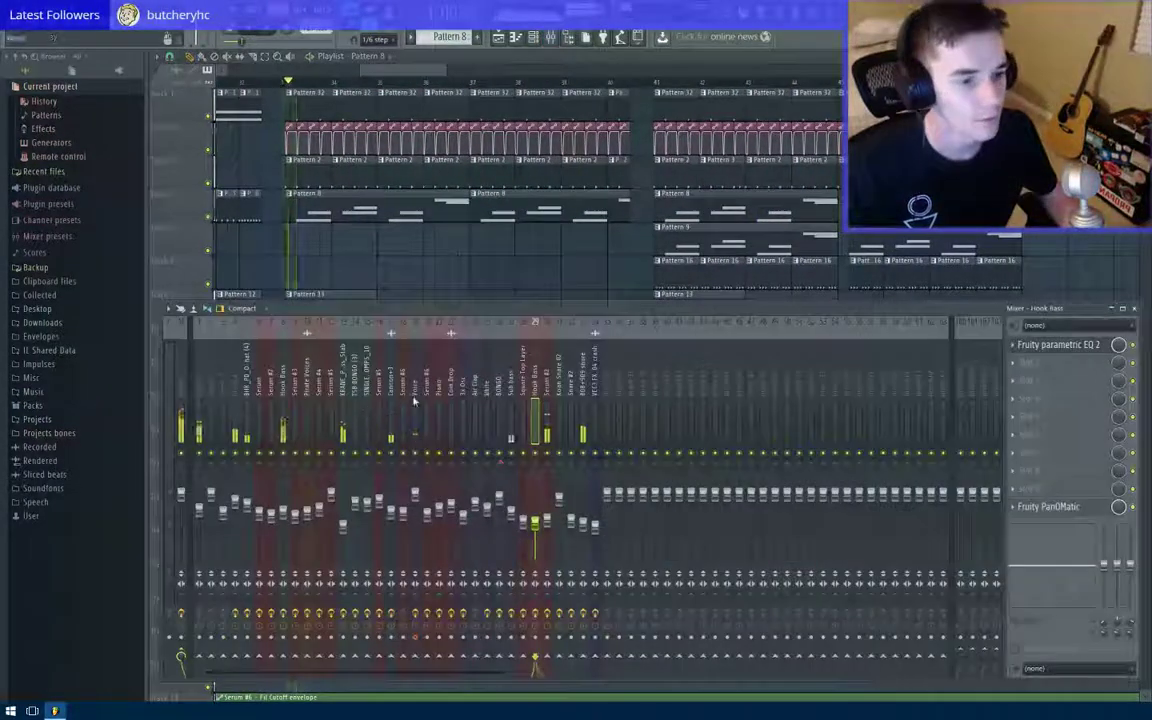
click(1036, 411)
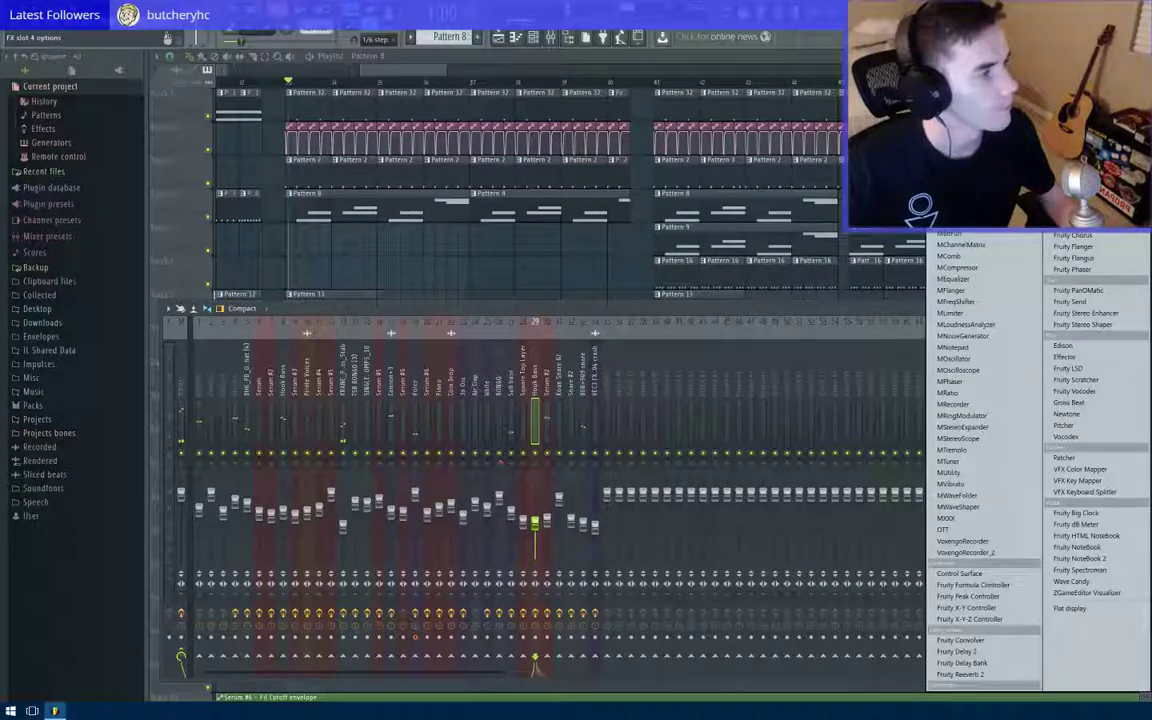
click(1063, 345)
click(1036, 411)
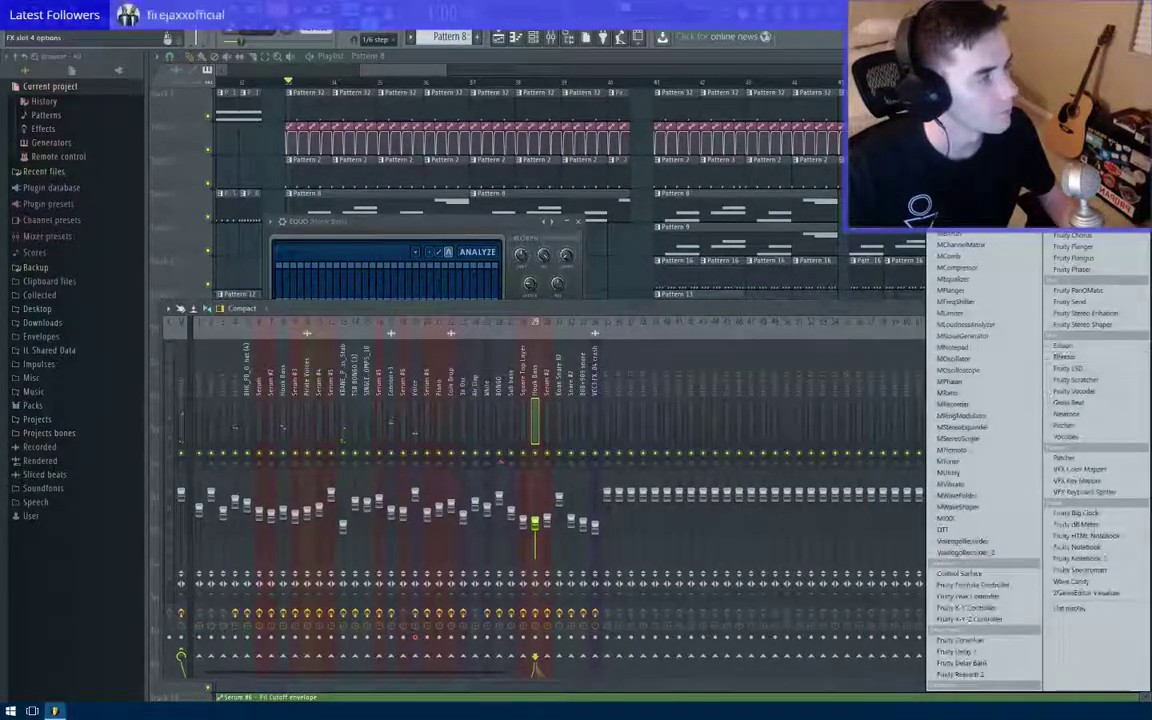
click(1075, 418)
Step: Try lowering the Love Philter's filter cutoff on the Hook Bass while playing the drop, and close the plugin window
key(space)
drag(341, 297, 341, 325)
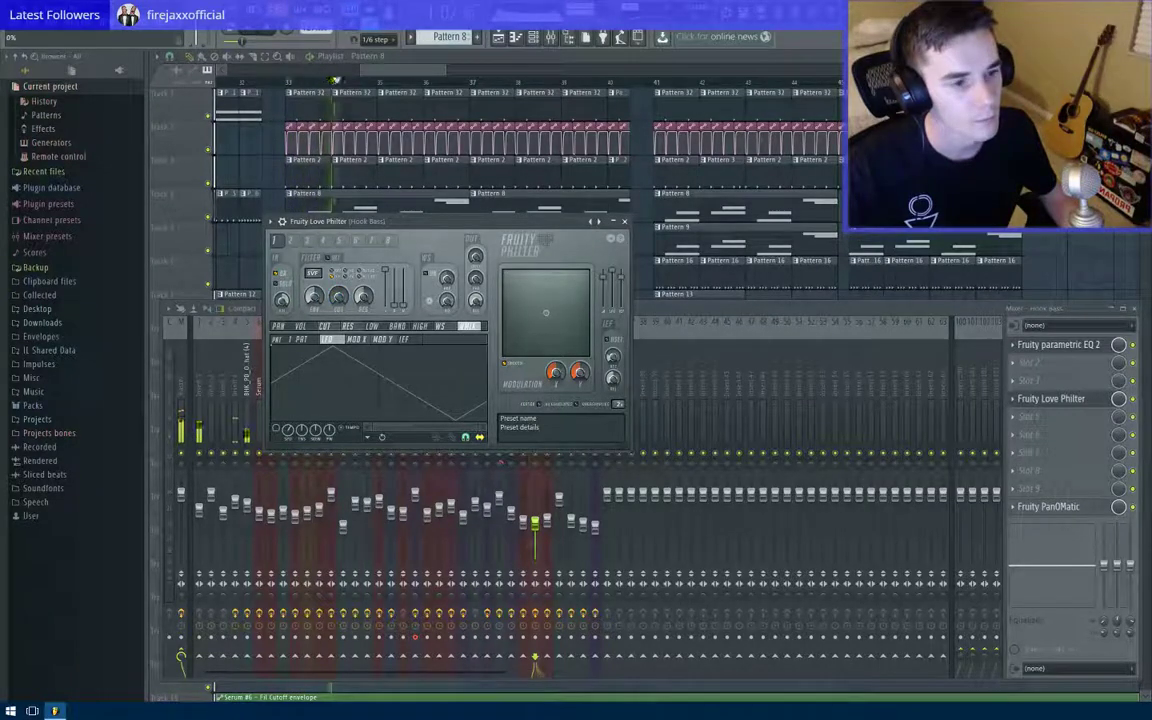
drag(341, 297, 342, 301)
key(space)
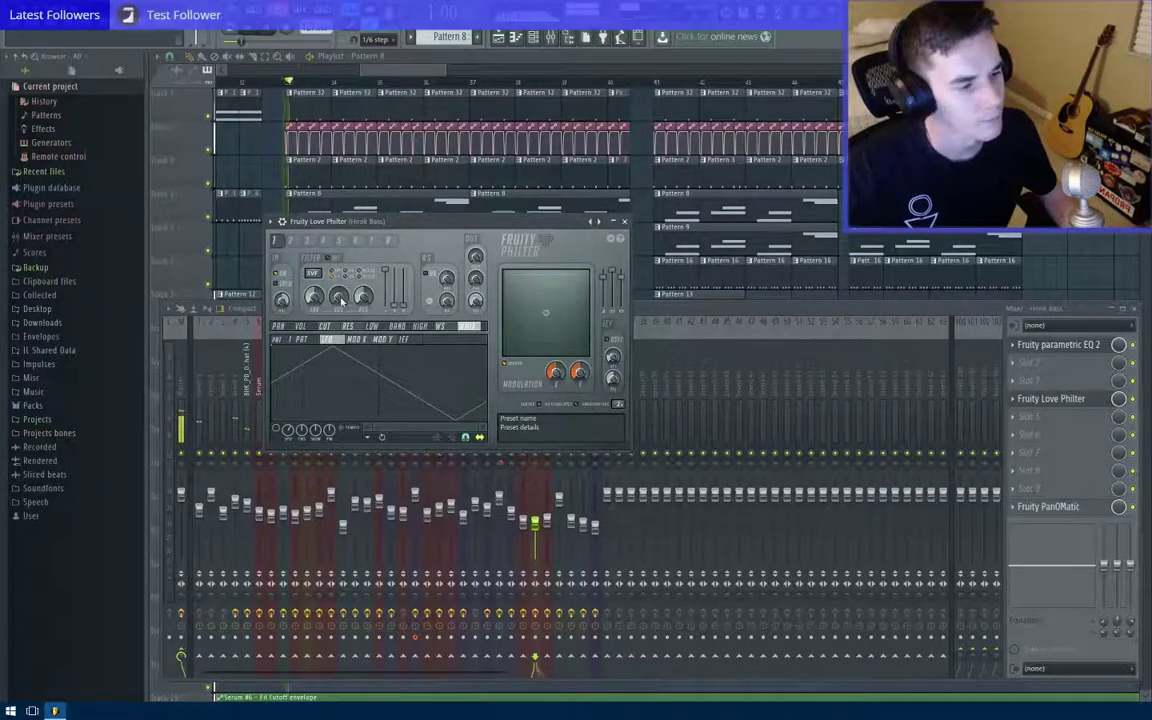
click(624, 222)
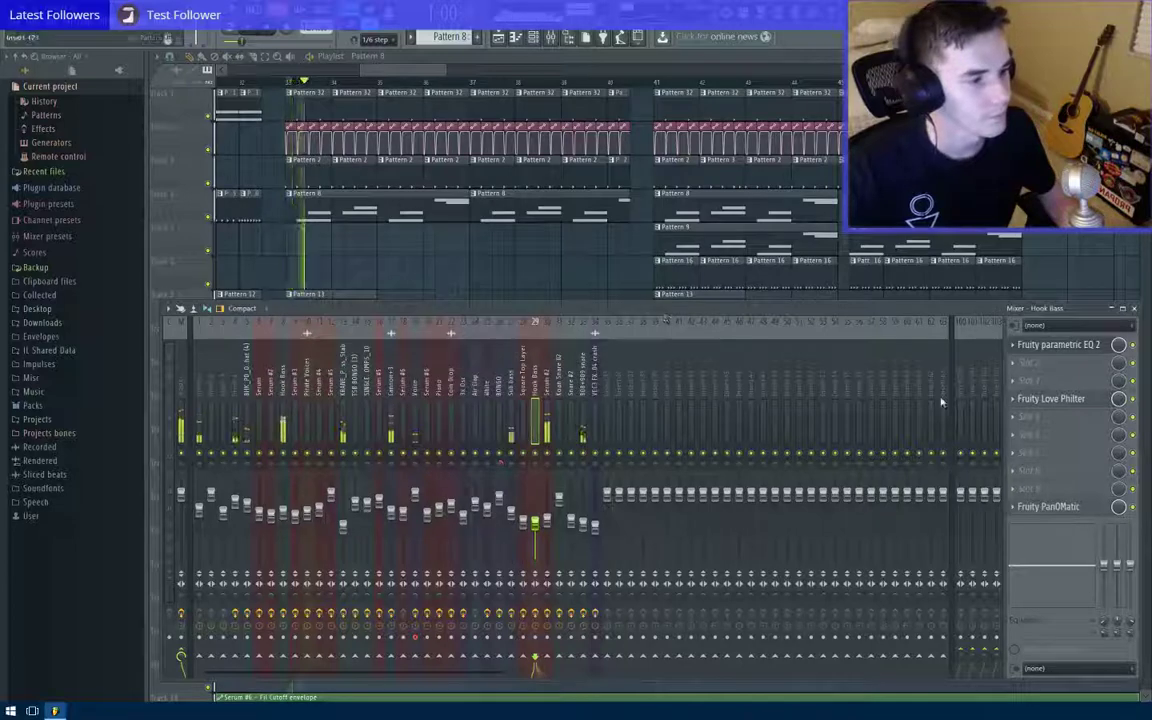
Step: Remove Fruity Love Philter from slot 4 of mixer track 29 and play the drop again
click(1014, 399)
click(1022, 415)
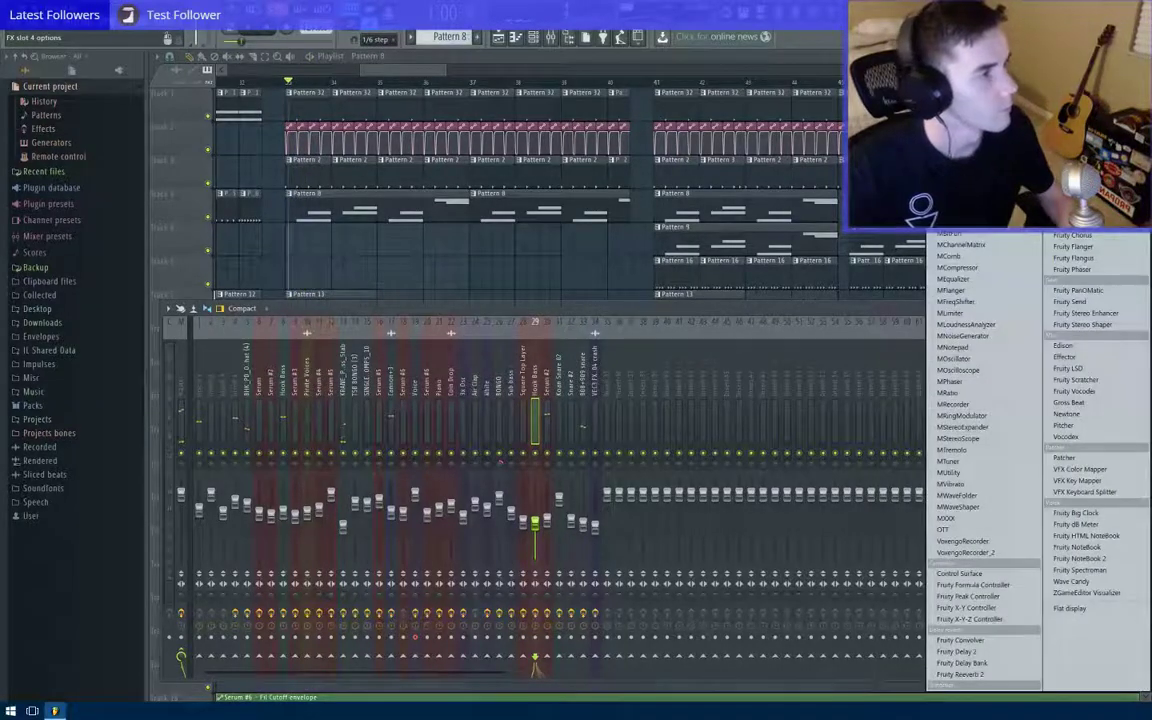
click(952, 30)
key(space)
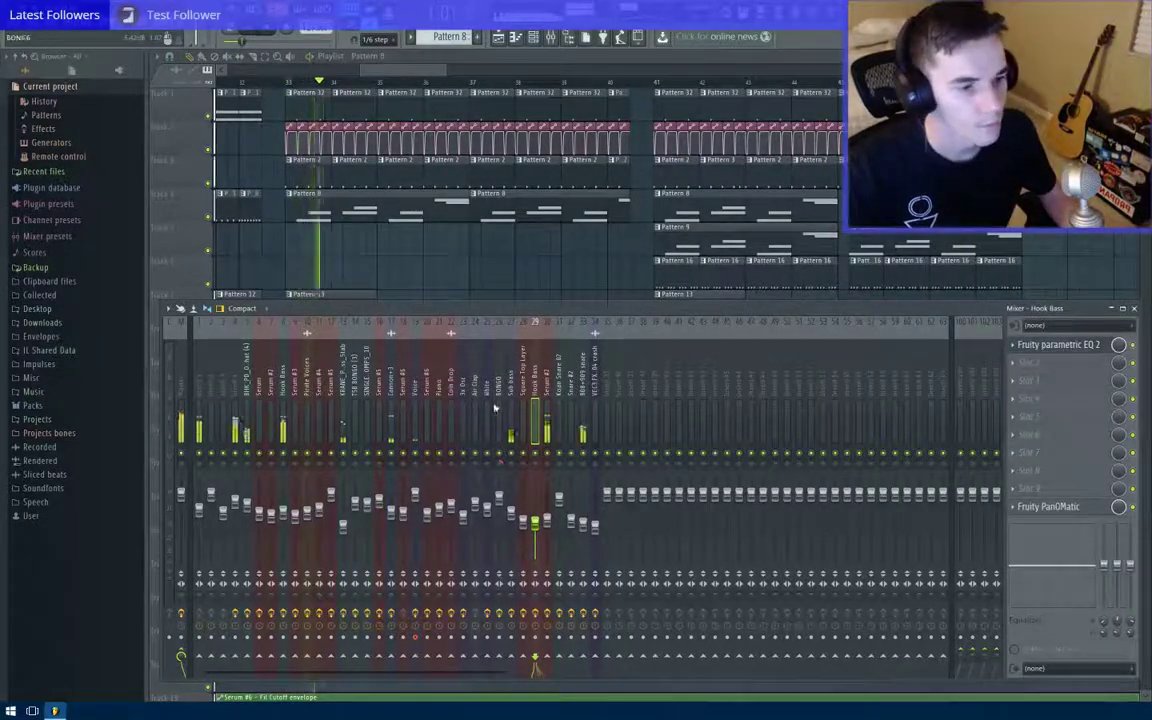
Step: Add Fruity Love Philter to slot 5 of the other Hook Bass mixer track, number 8, and close its window
click(285, 392)
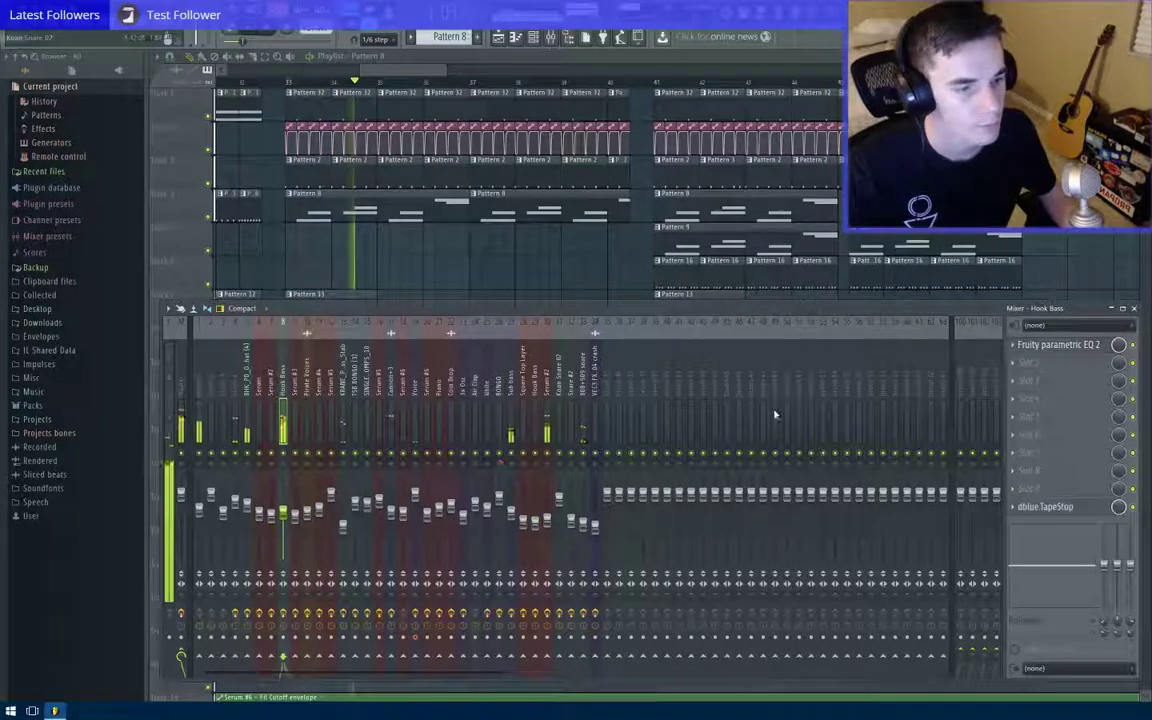
click(1020, 414)
click(1080, 190)
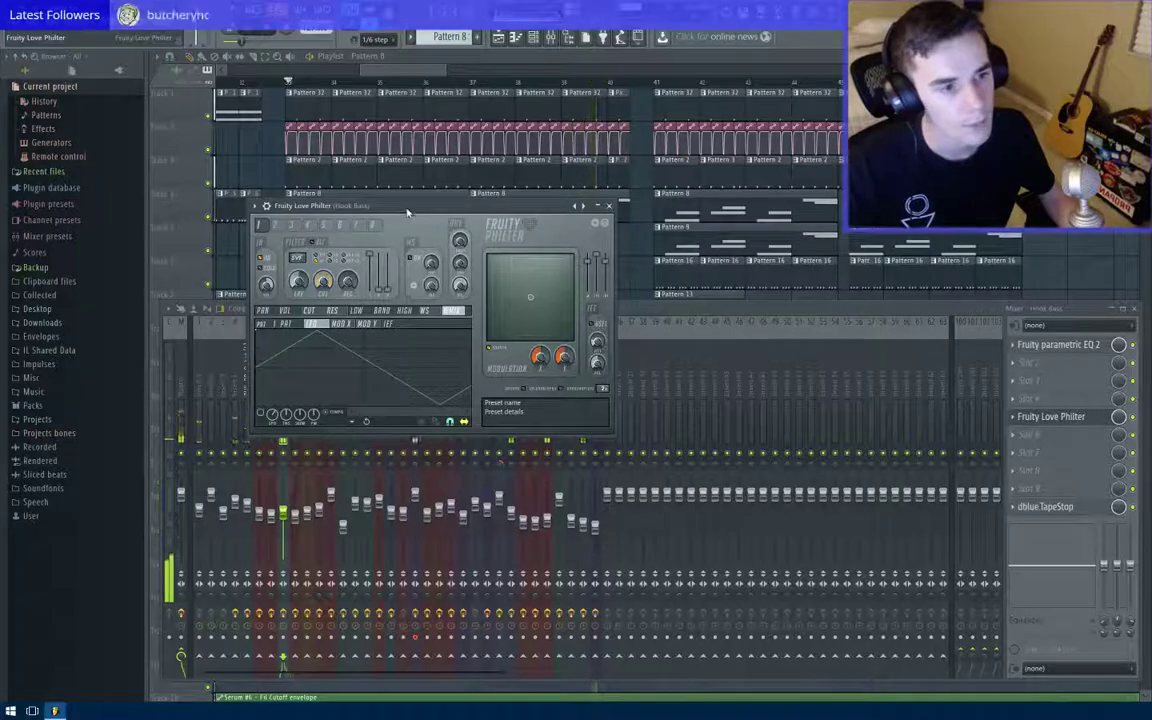
click(610, 206)
Step: Close the mixer and look over the whole arrangement, including the lower automation tracks in the playlist
key(F9)
scroll(561, 270, down, 7)
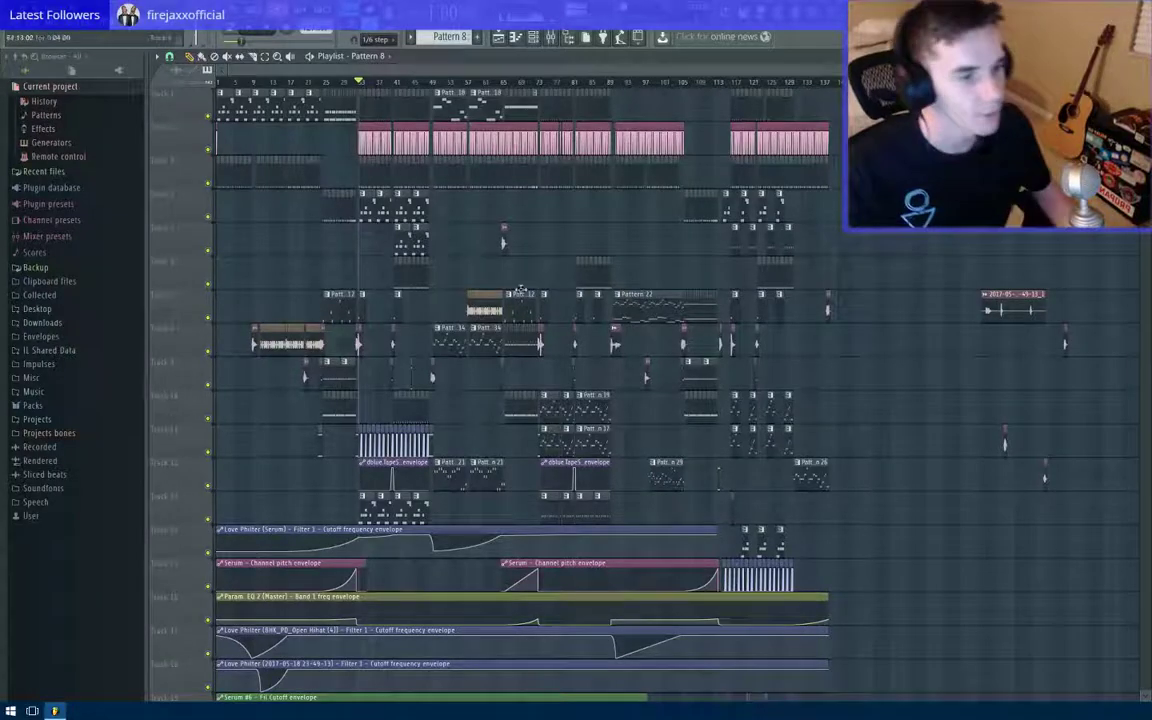
scroll(495, 290, down, 12)
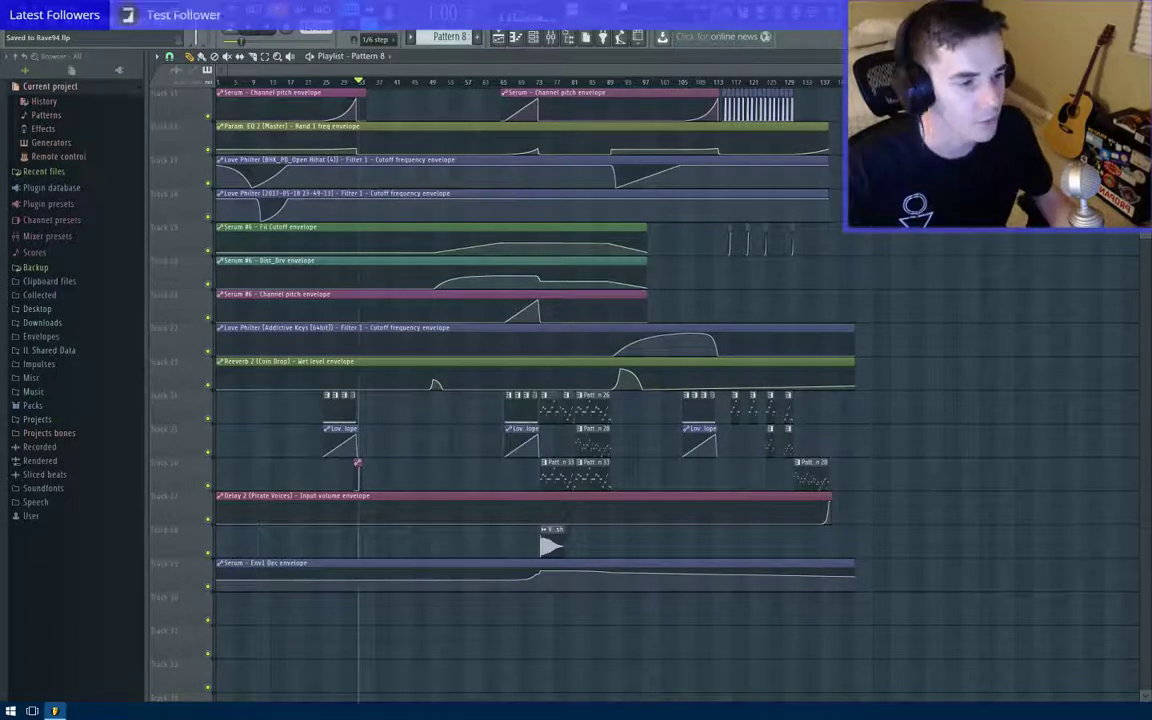
scroll(530, 380, up, 3)
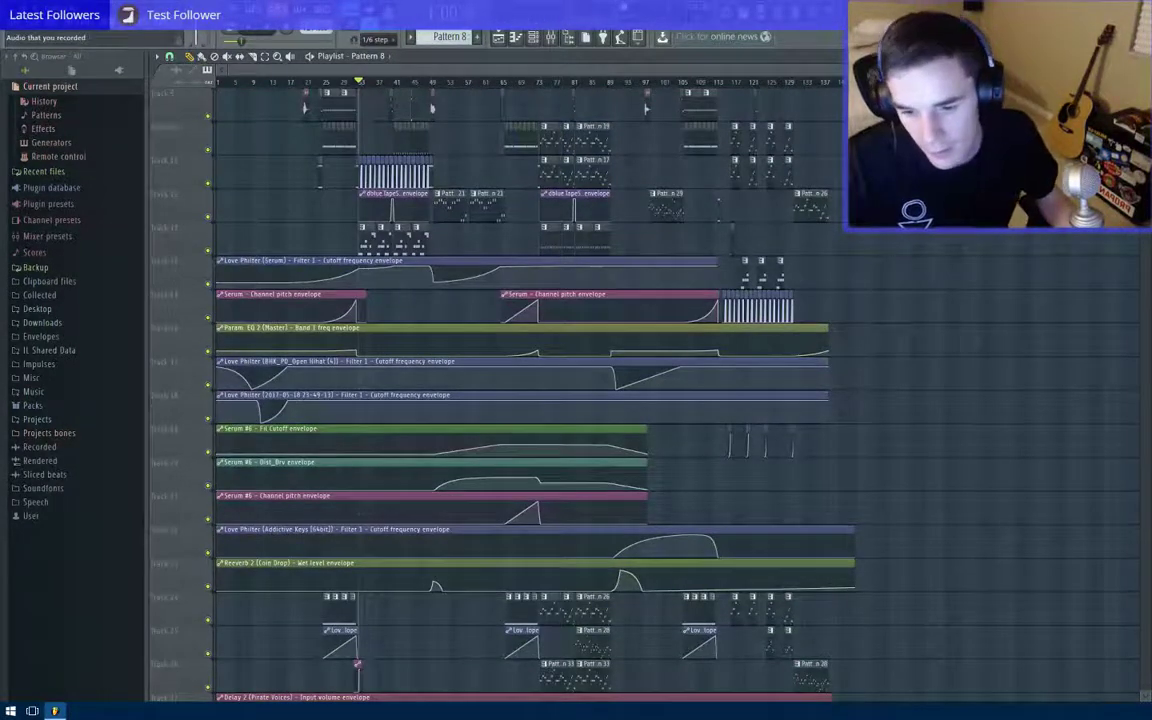
scroll(484, 296, up, 4)
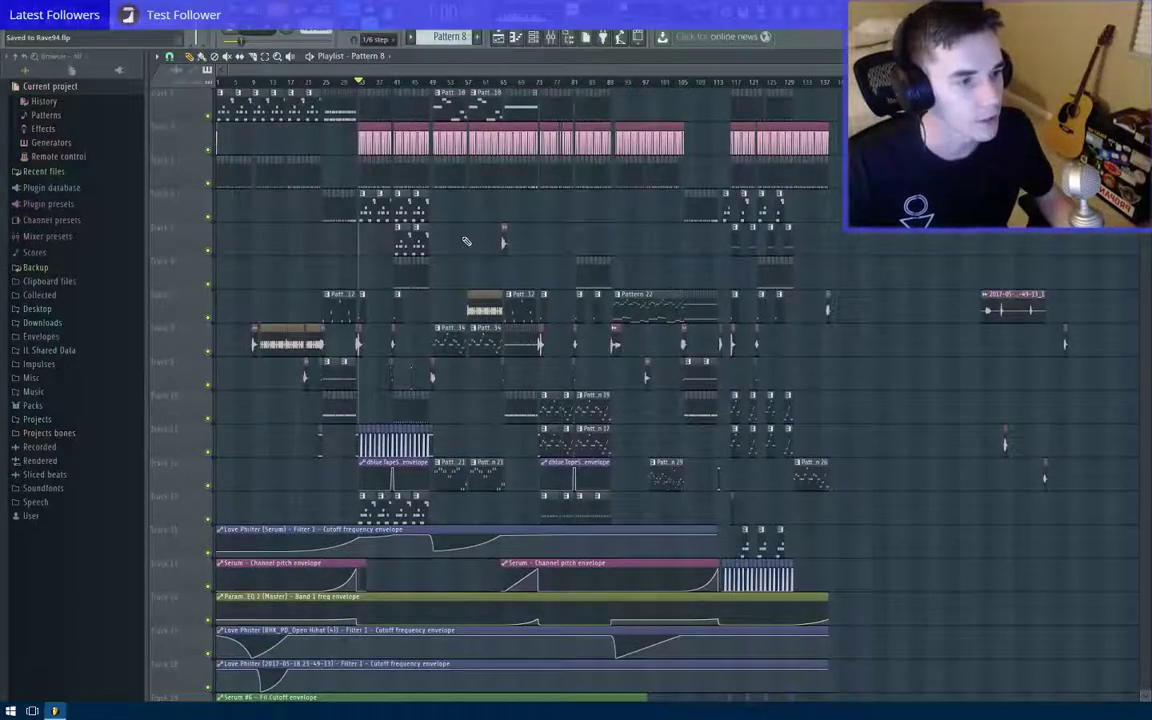